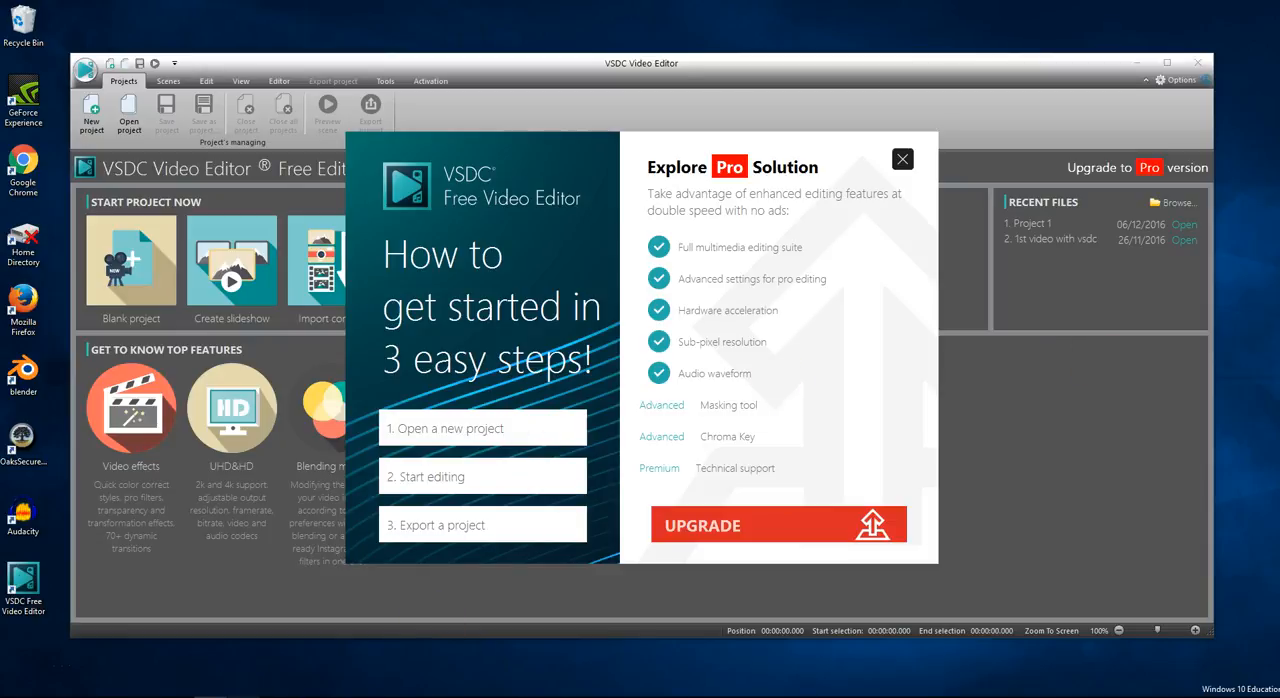
- Switch to Chrome, play the "video 1" clip on YouTube to view its intro, and minimize the browser
click(243, 696)
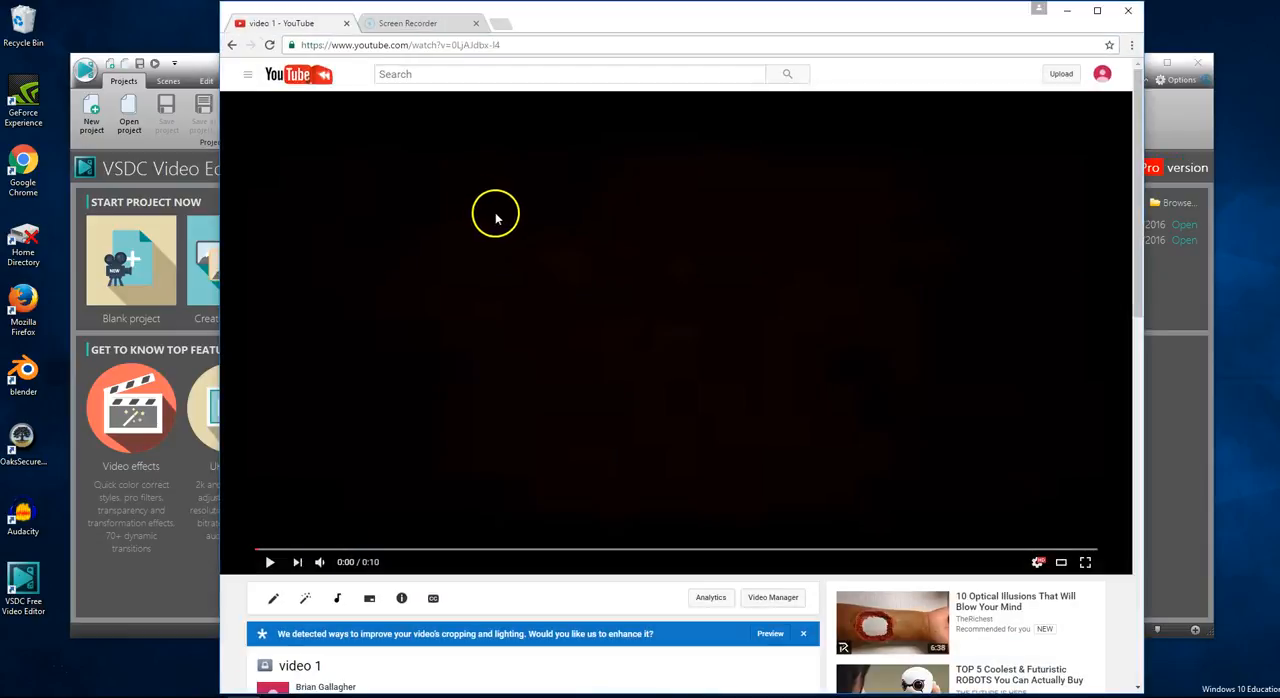
click(270, 564)
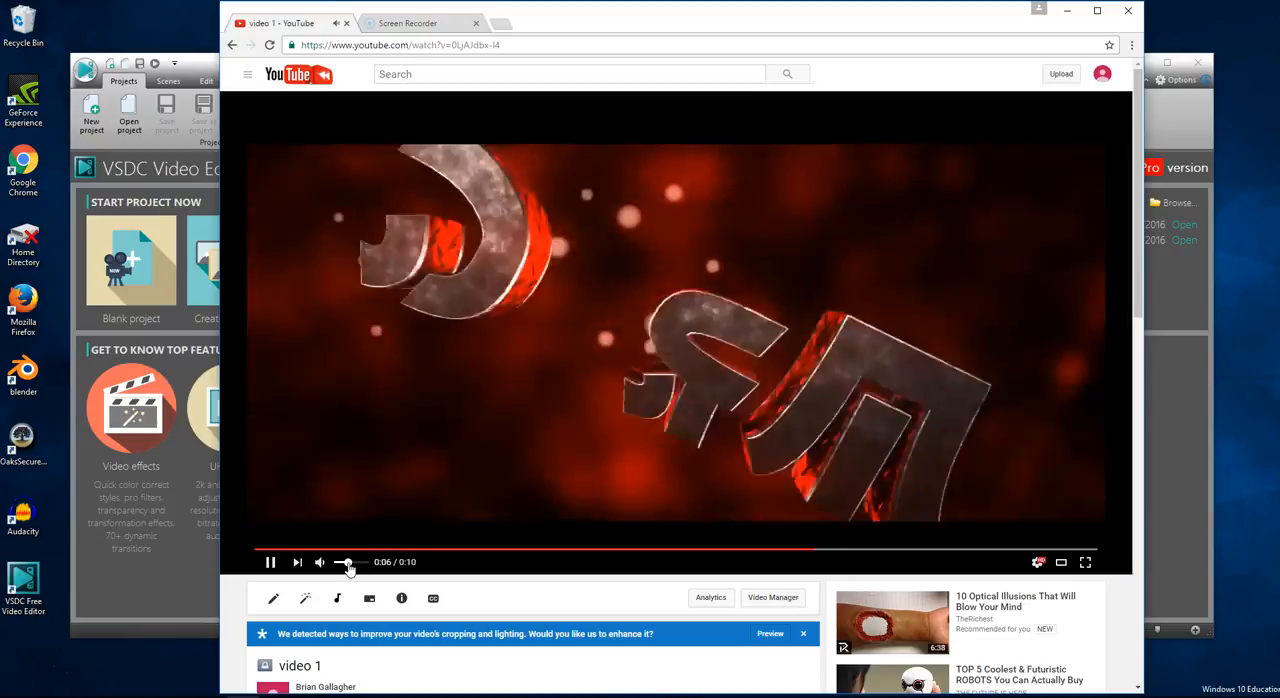
click(269, 563)
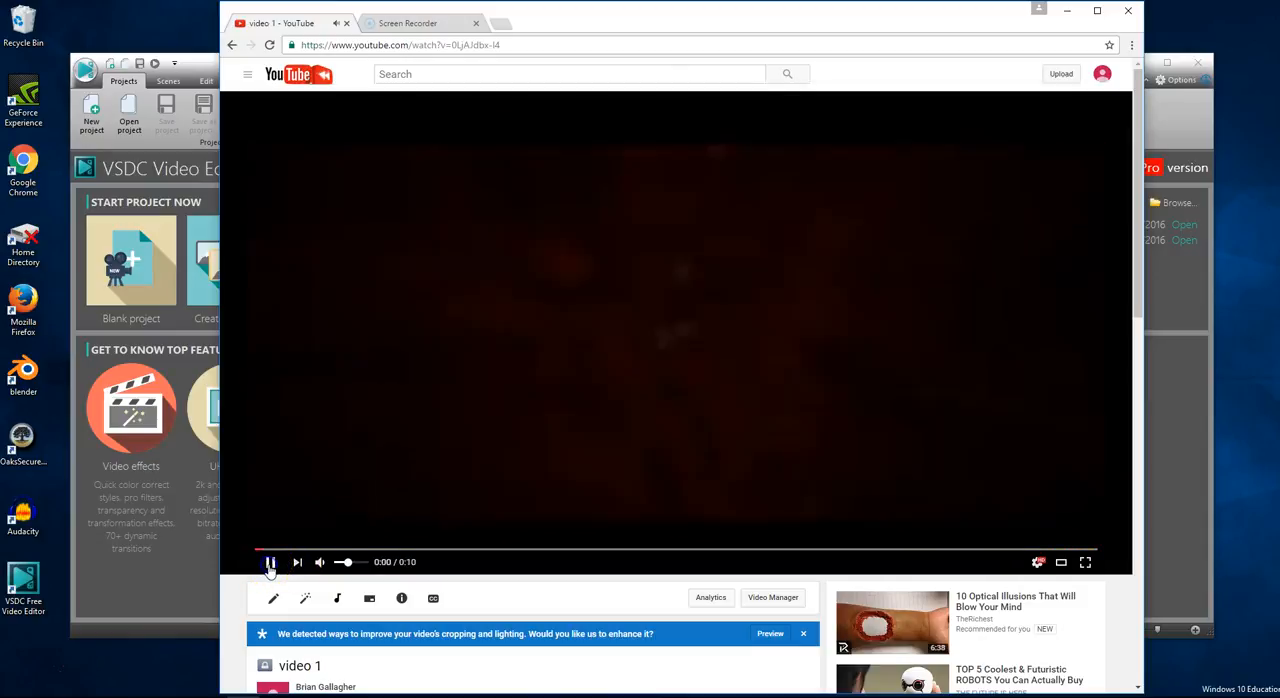
click(1068, 12)
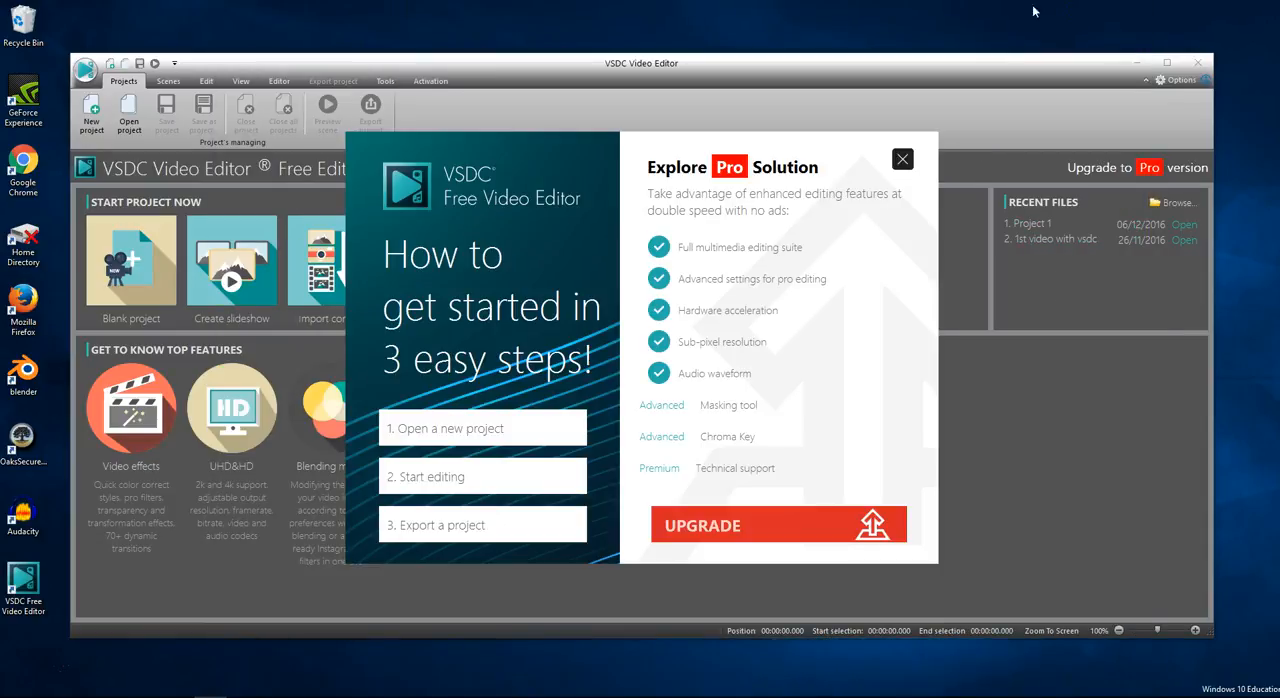
- Dismiss the Pro promotion and updater windows, and open the Project 1 file from the Videos folder
click(901, 158)
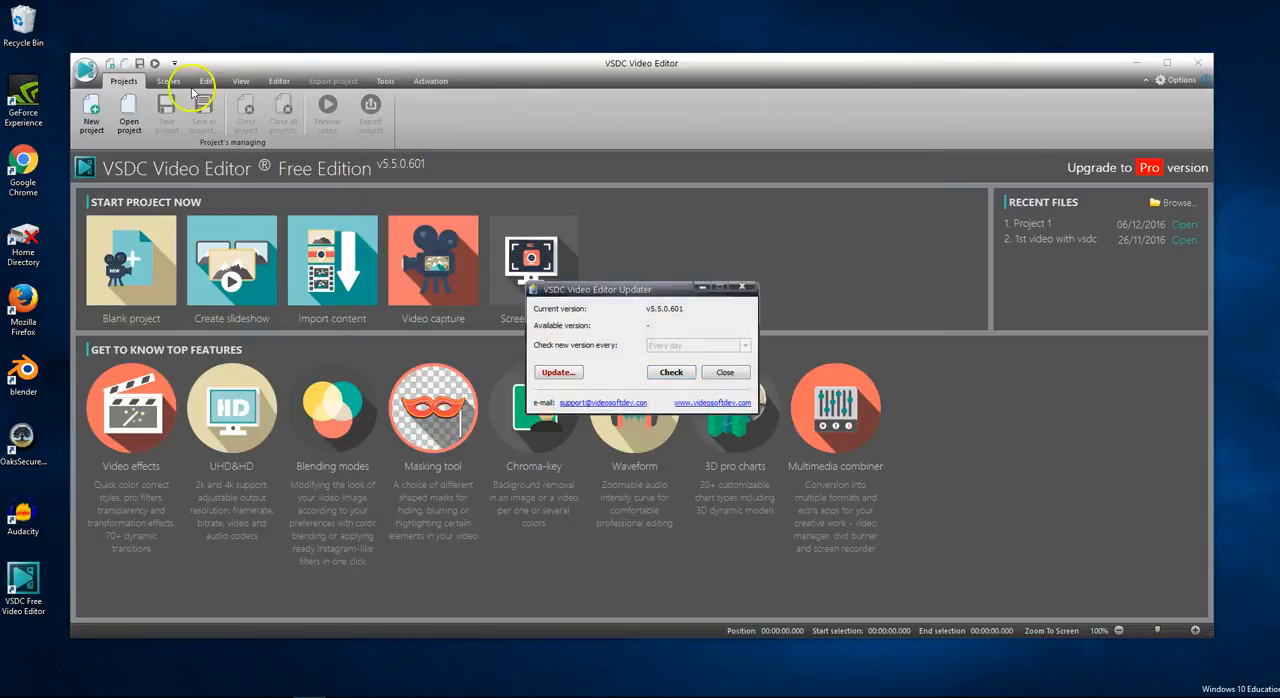
click(717, 359)
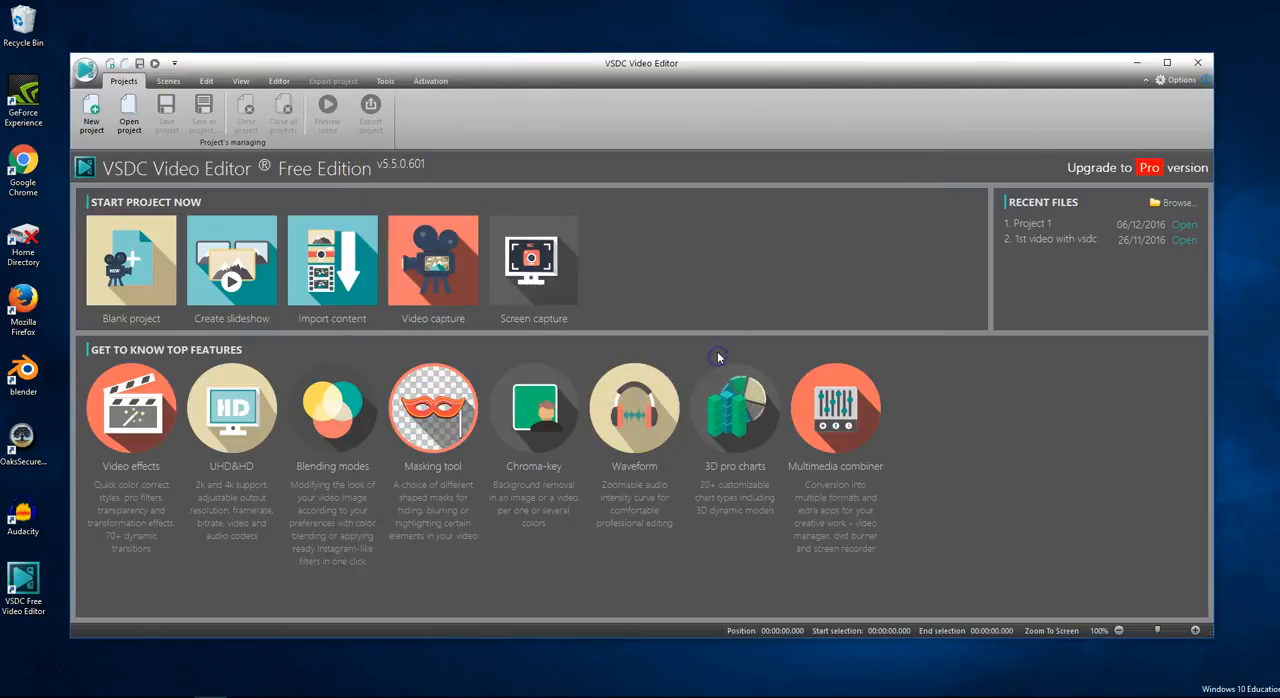
click(129, 112)
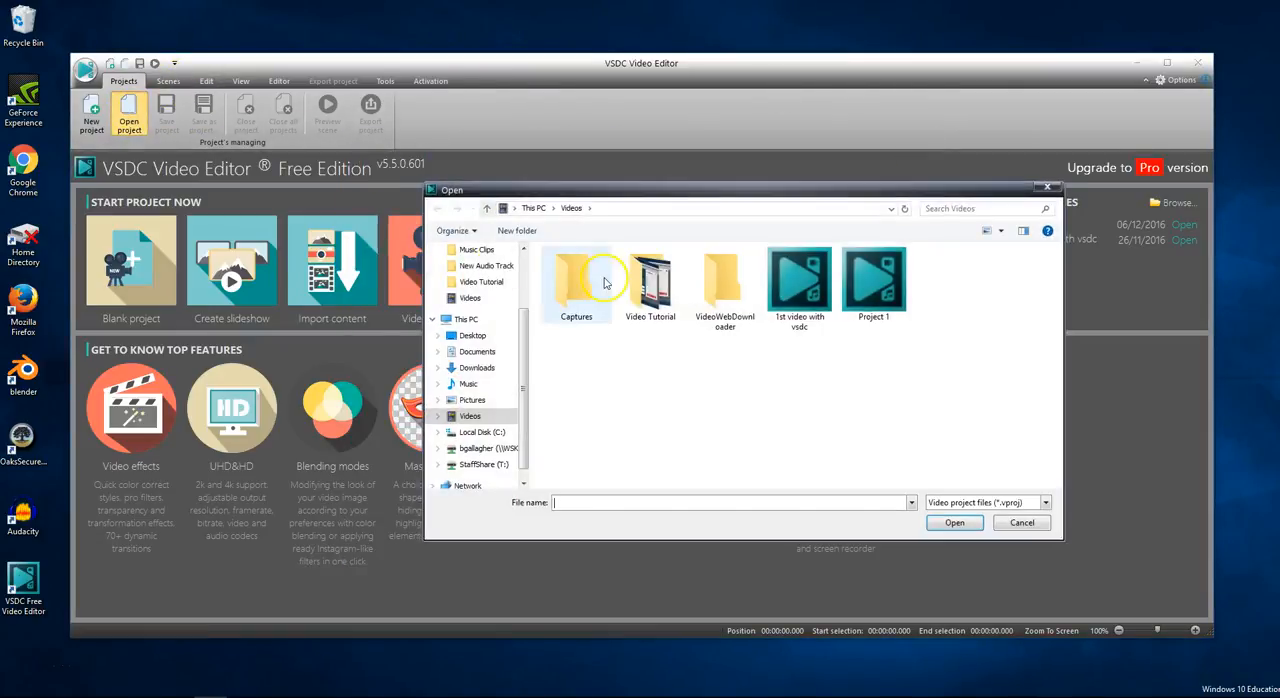
double_click(836, 290)
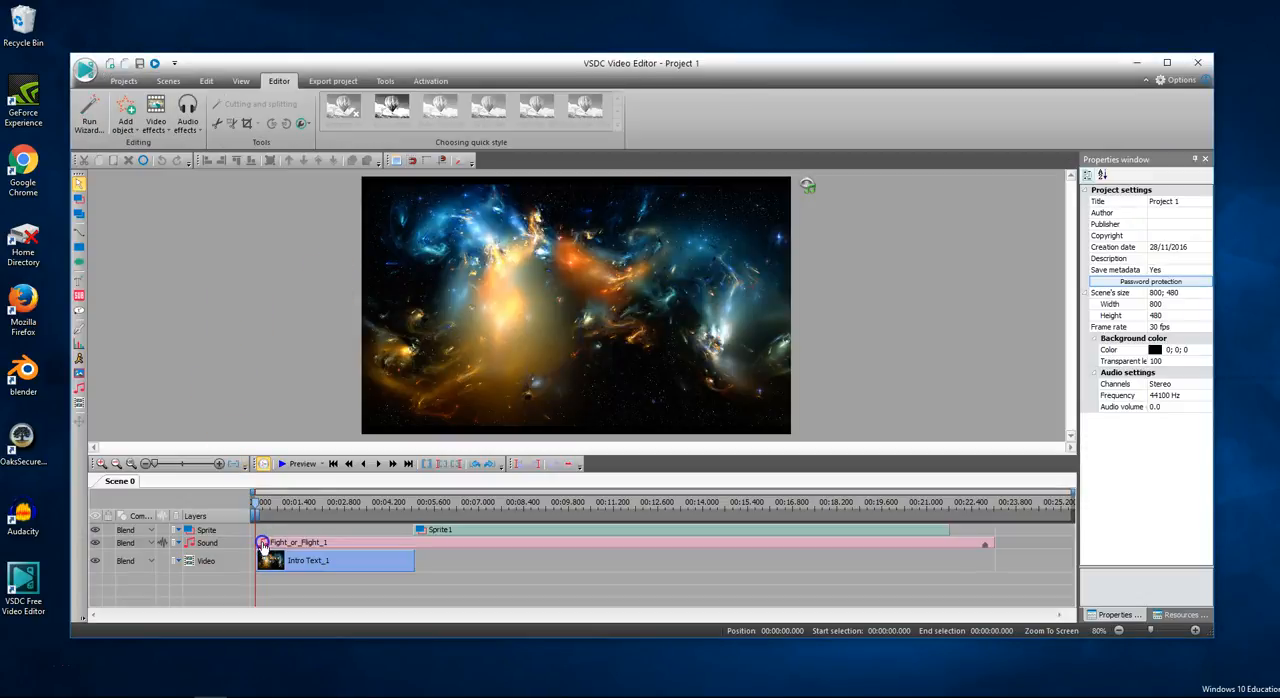
- Shift the sound and Intro Text clips along the timeline and add the MrG Intro 1 video from the scene's beginning on a new layer
drag(262, 543, 343, 561)
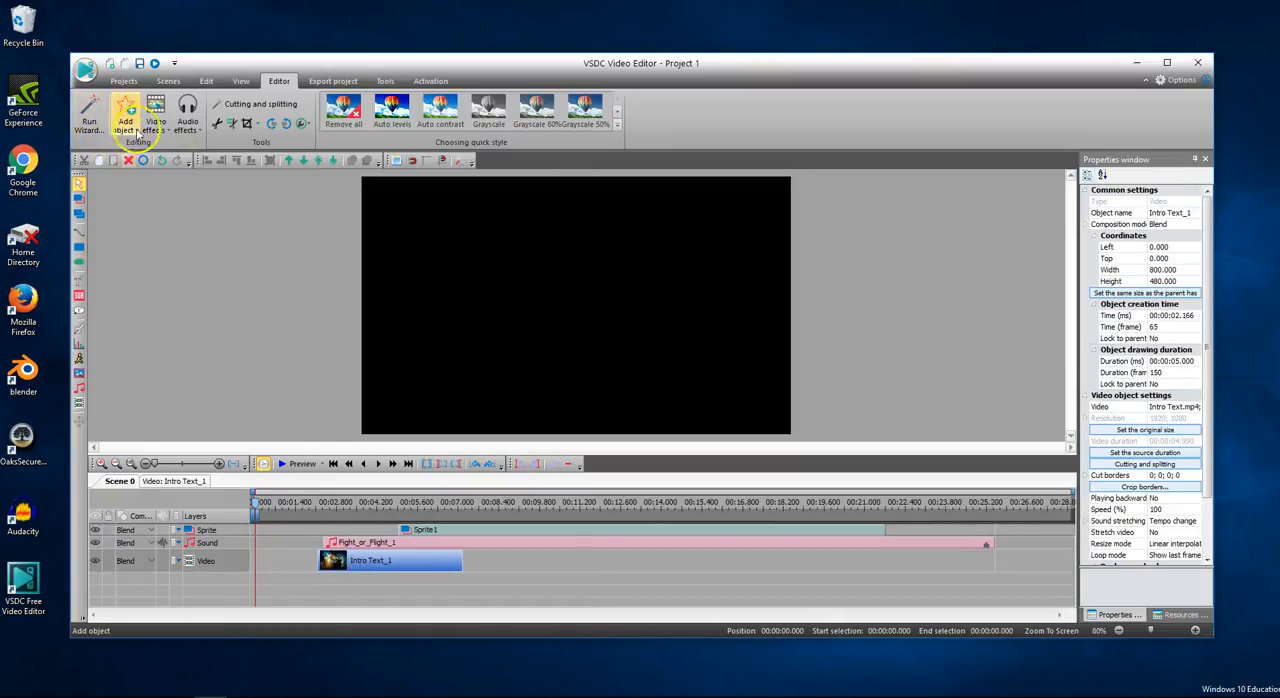
click(130, 120)
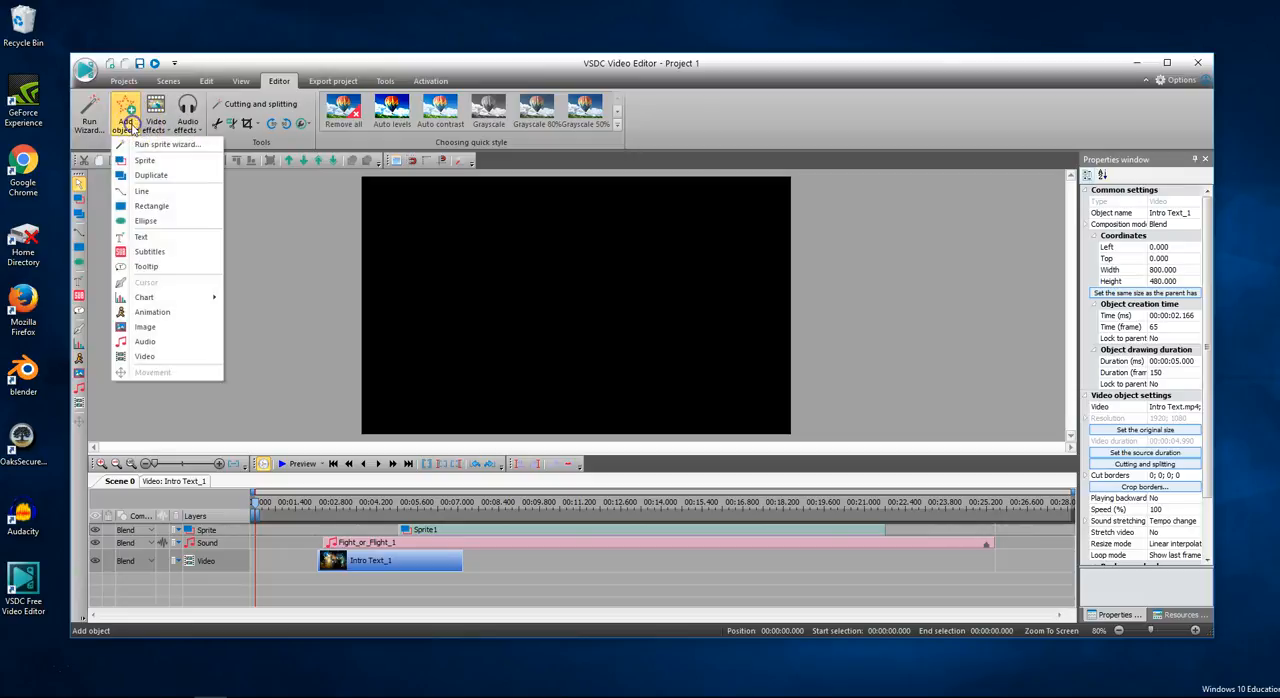
click(140, 358)
click(722, 381)
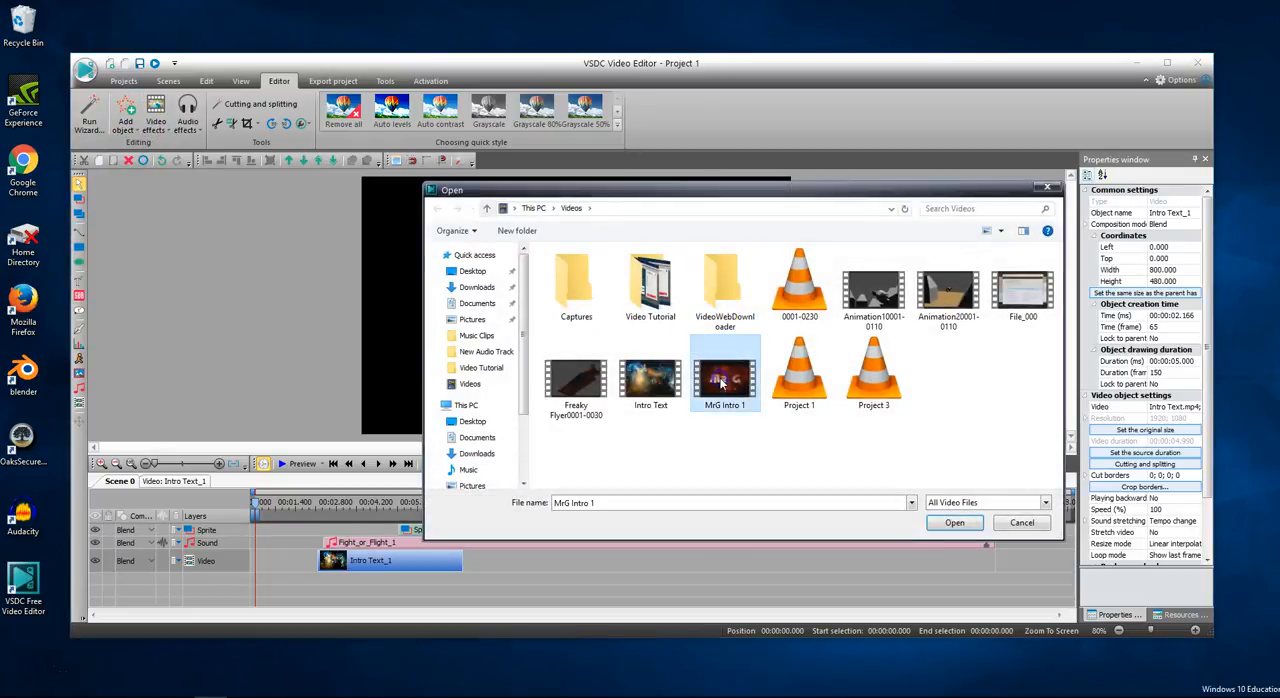
click(955, 524)
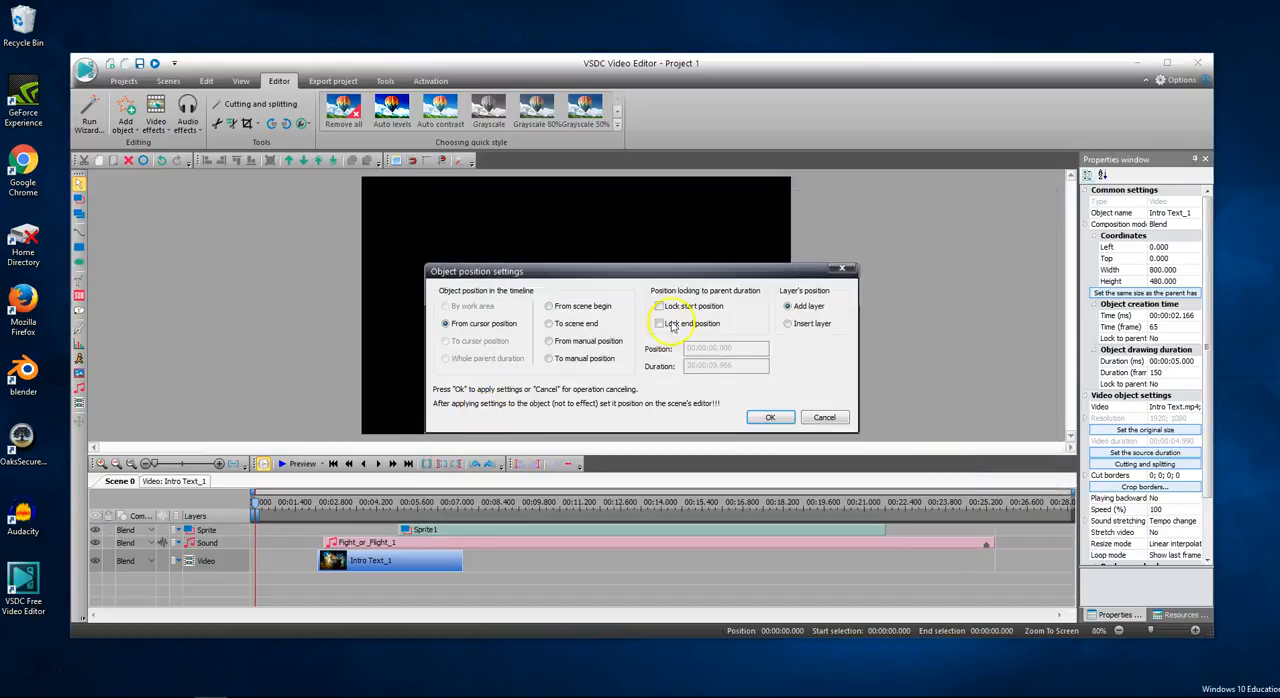
click(770, 419)
- Move Intro Text to the end of MrG Intro 1, the Fight_or_Flight sound to 00:00:09.833, and Sprite1 to 00:00:14.800
drag(368, 562, 582, 566)
drag(456, 538, 636, 546)
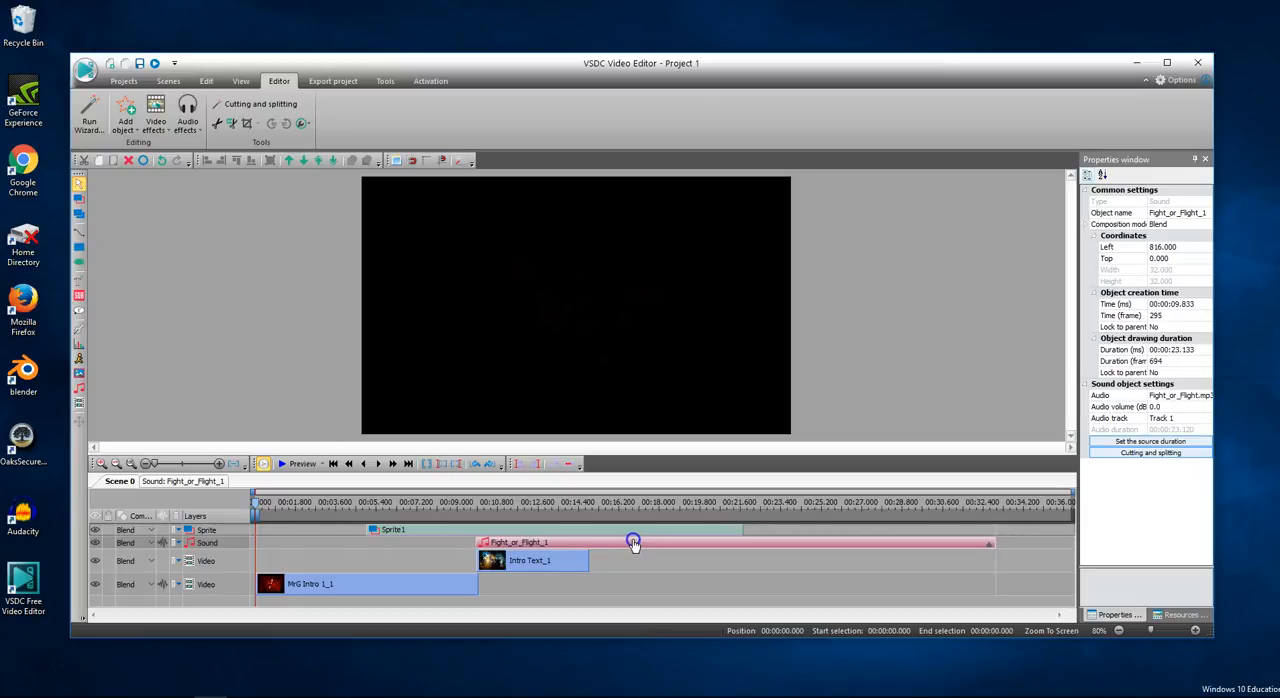
drag(410, 531, 607, 535)
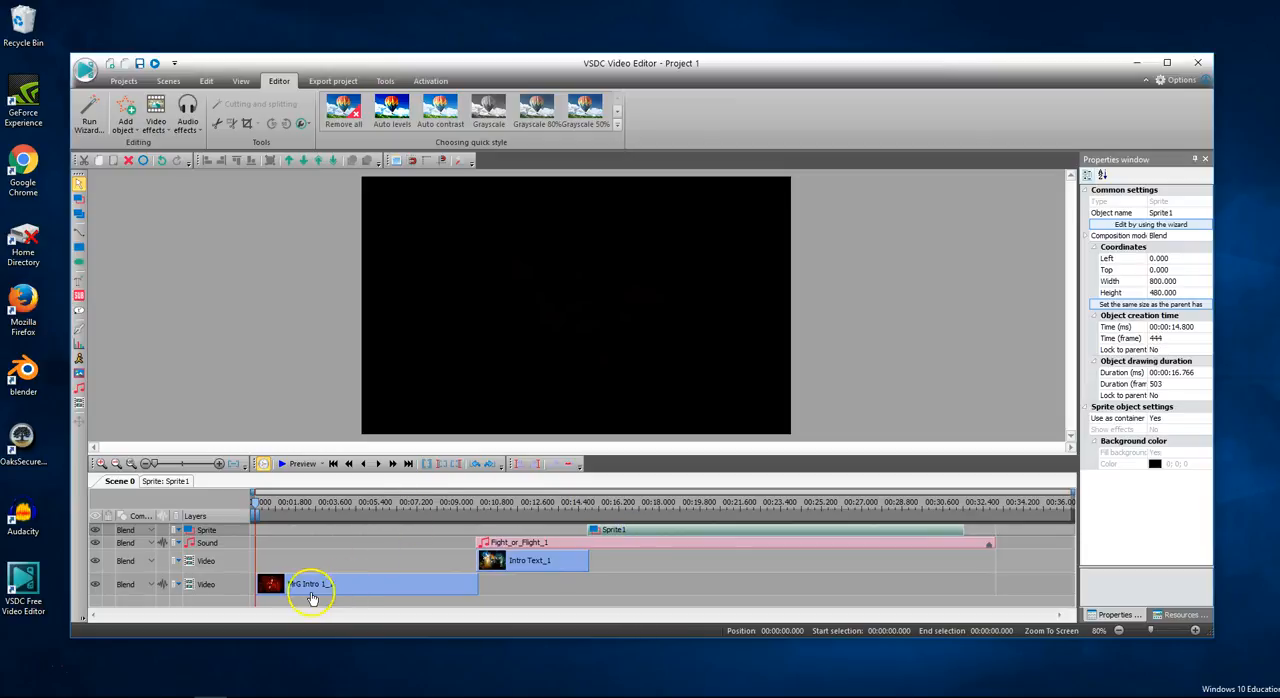
- Inspect the clips on the timeline, preview the whole scene to check the sequence, and close the preview
mouse_move(310, 592)
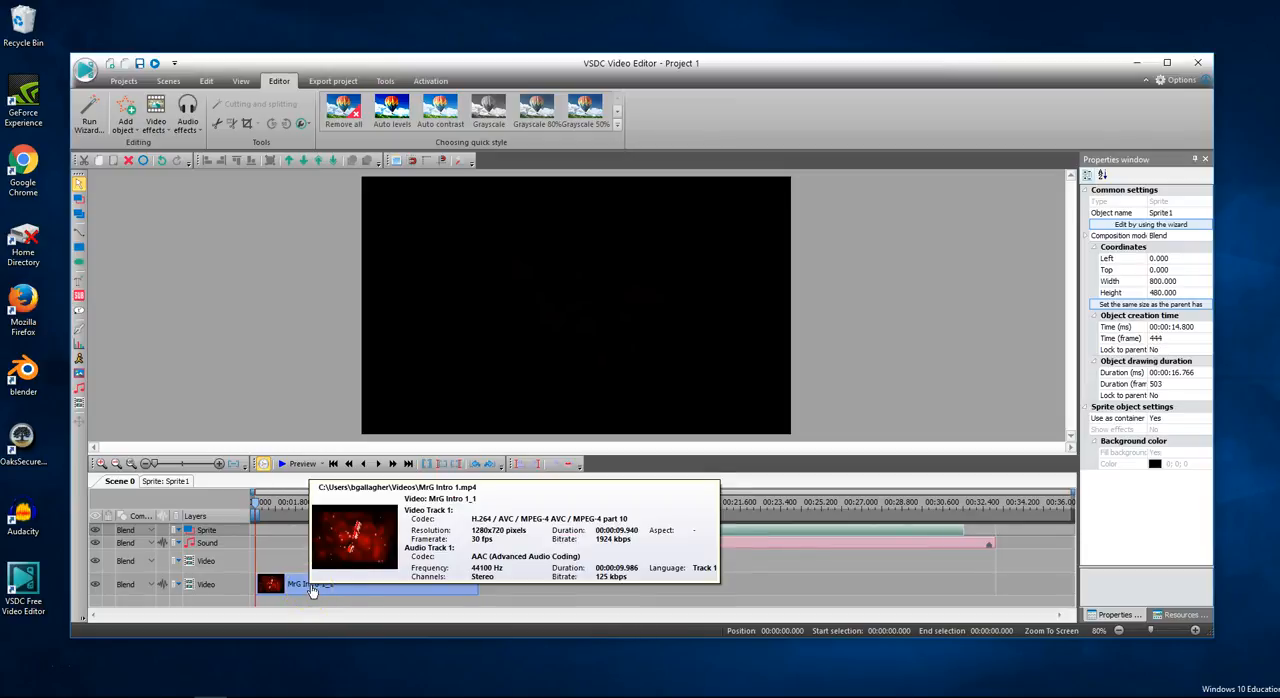
mouse_move(527, 562)
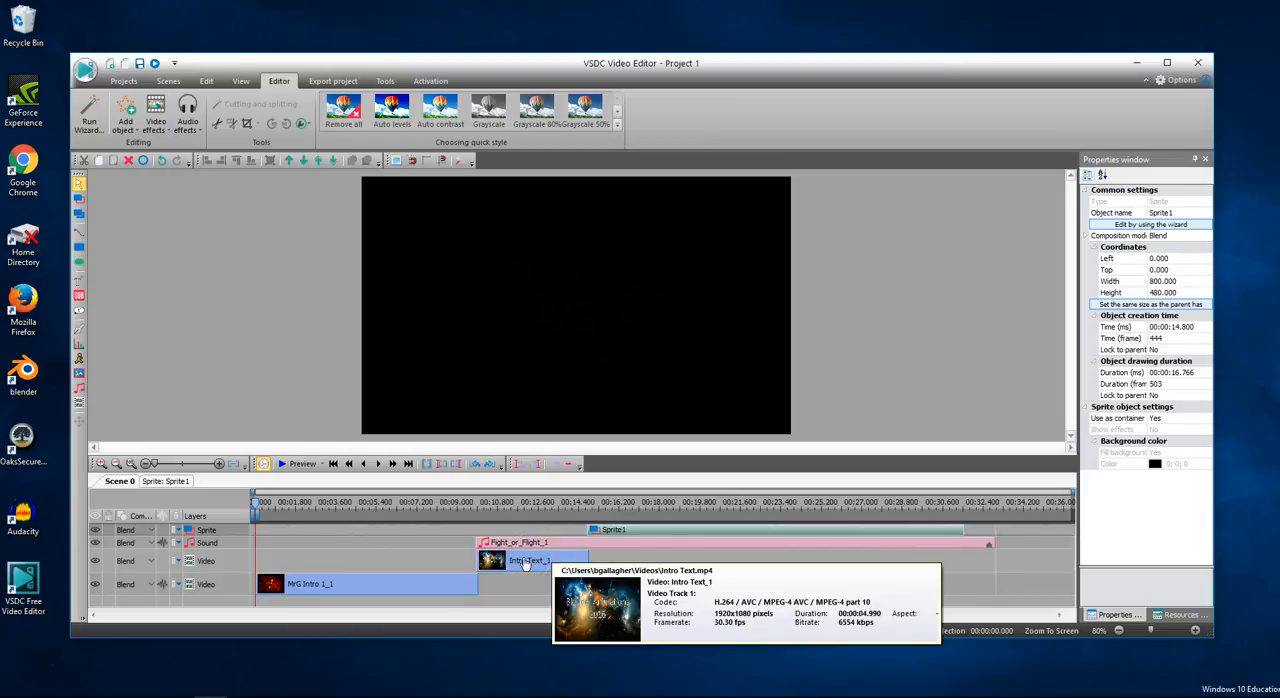
click(527, 545)
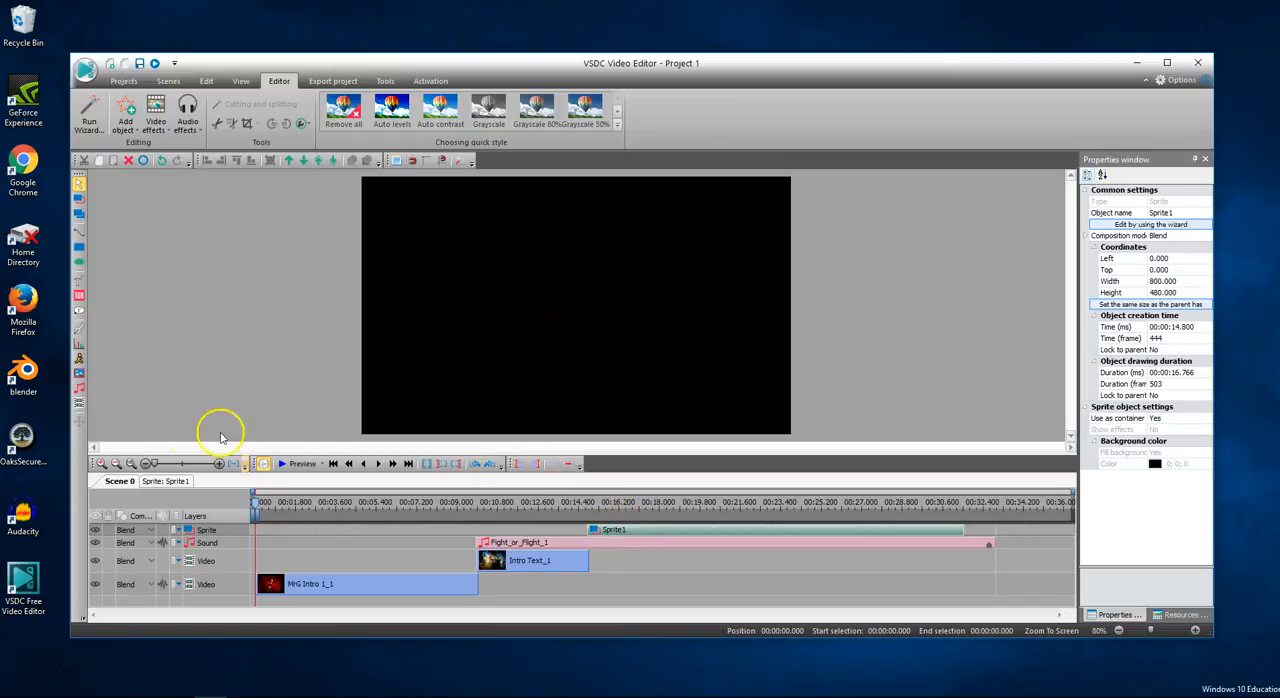
click(285, 465)
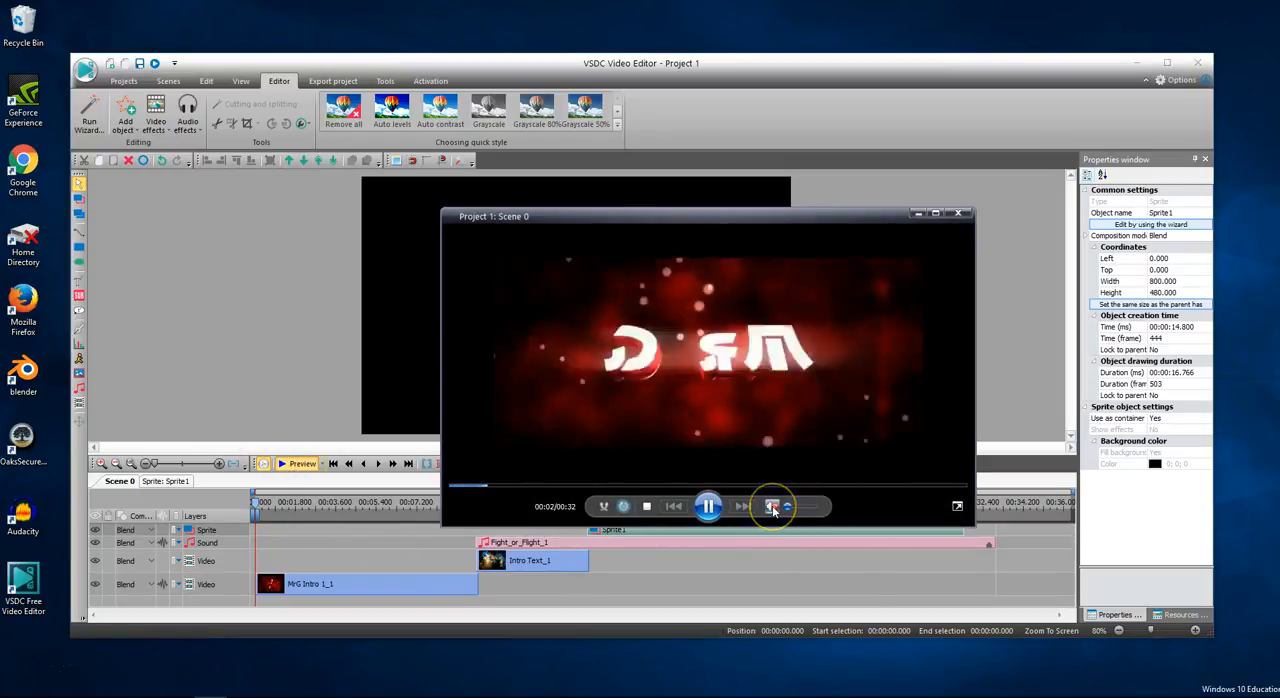
click(743, 375)
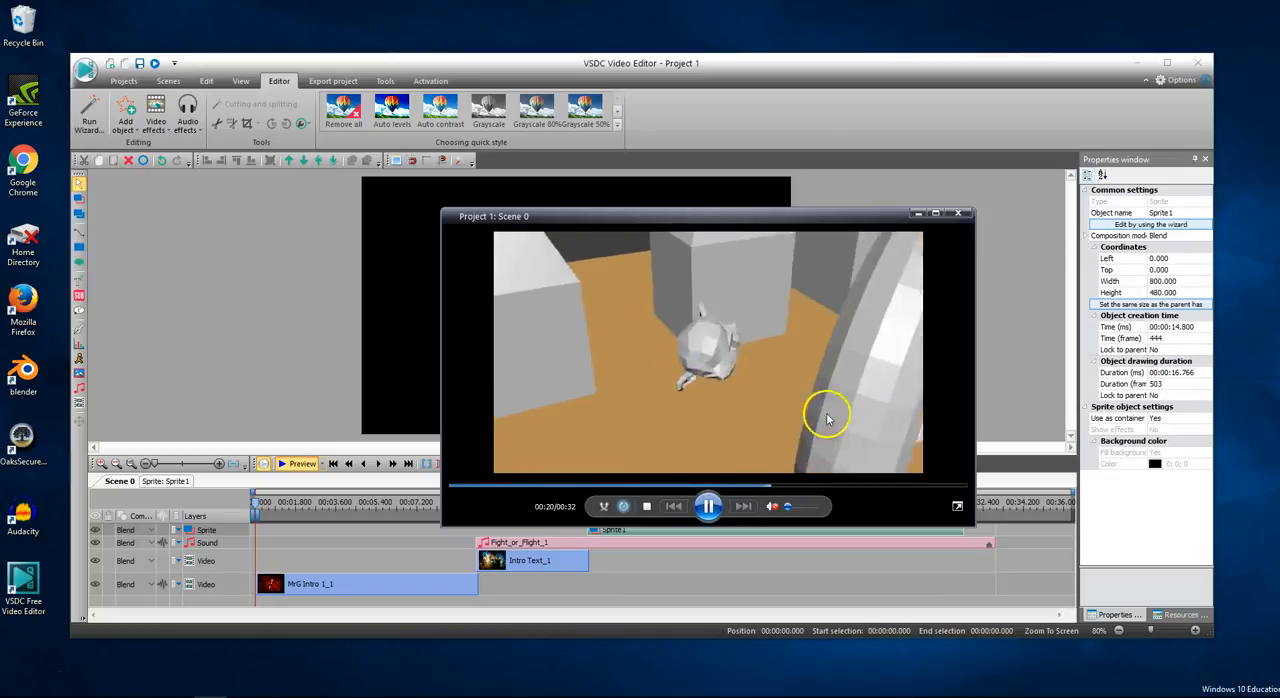
click(879, 485)
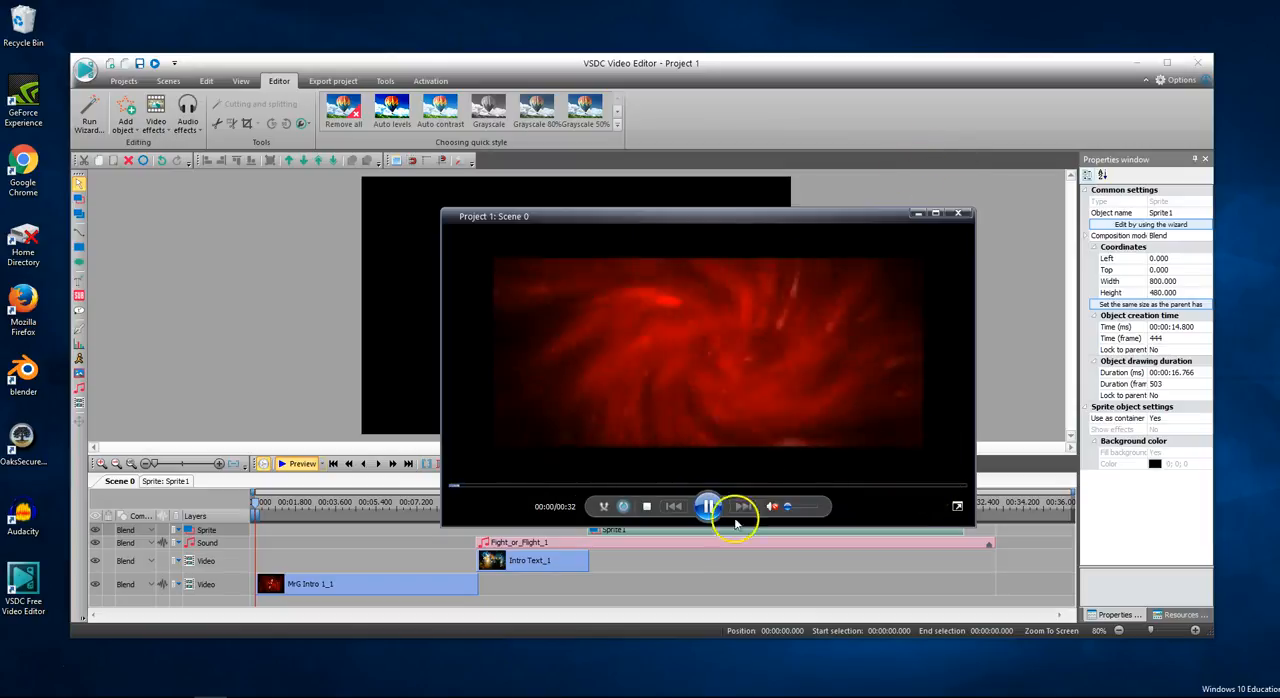
click(709, 508)
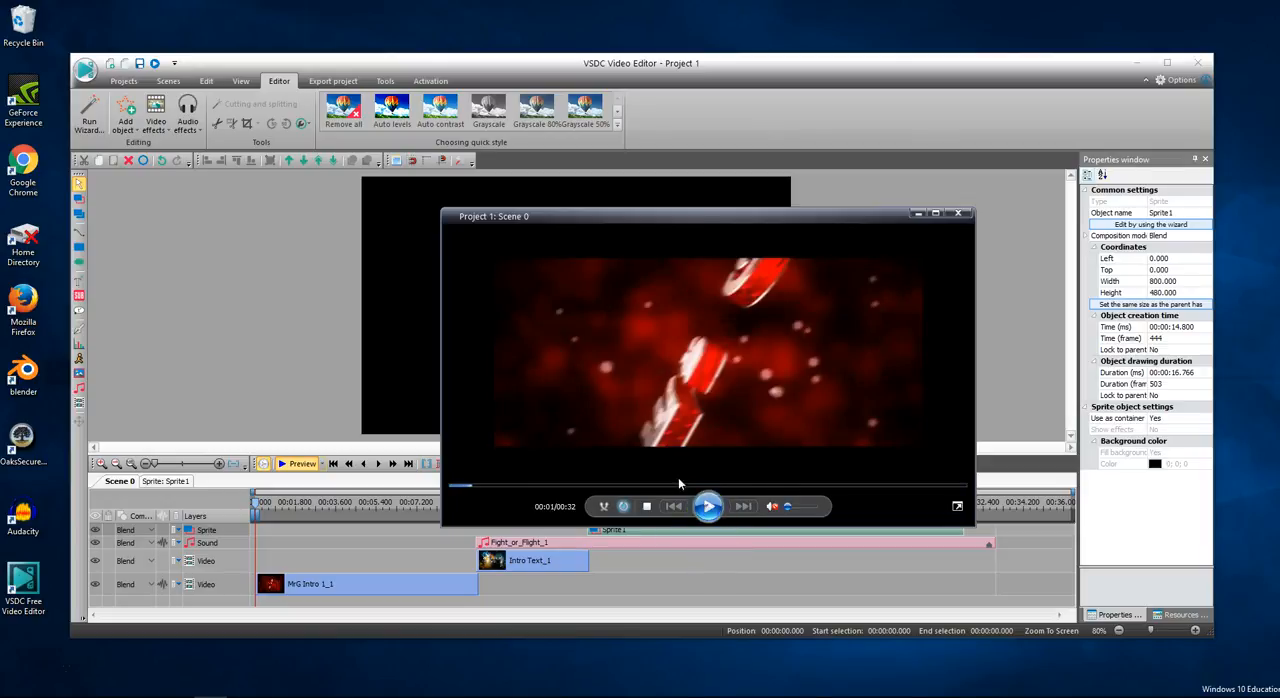
click(958, 217)
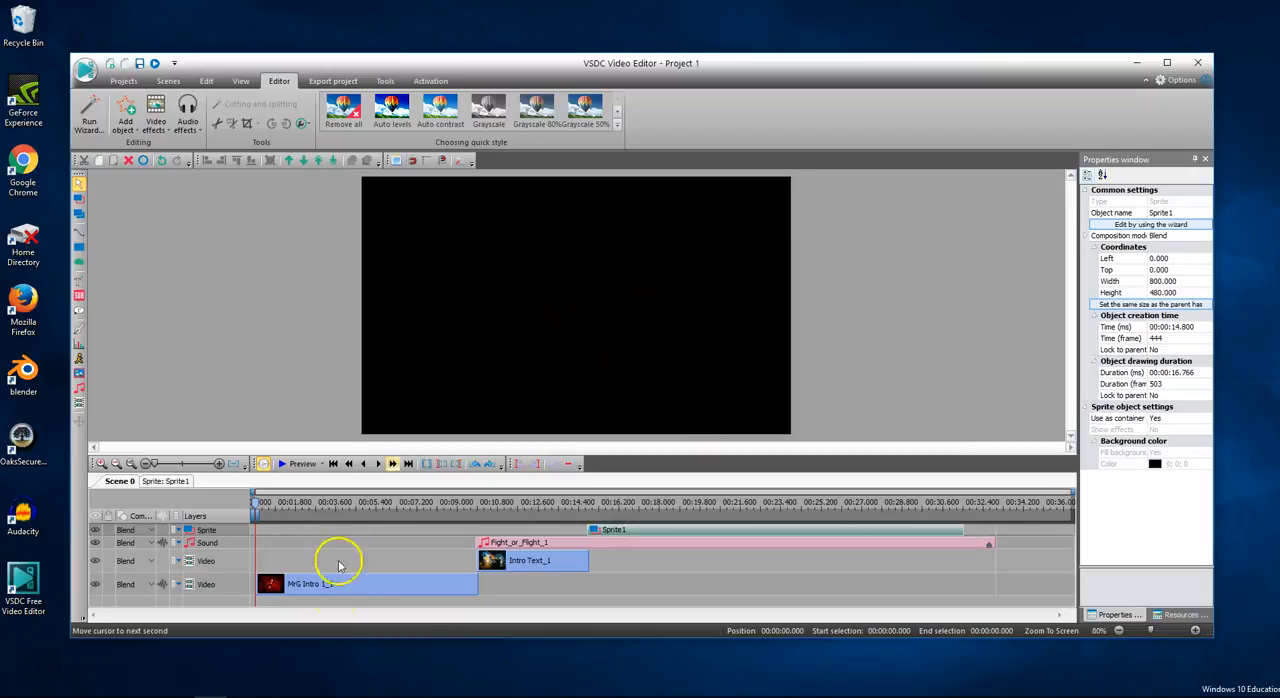
- Select the MrG Intro 1 clip and preview the scene's opening, pausing about one second in
click(322, 586)
click(295, 463)
click(707, 506)
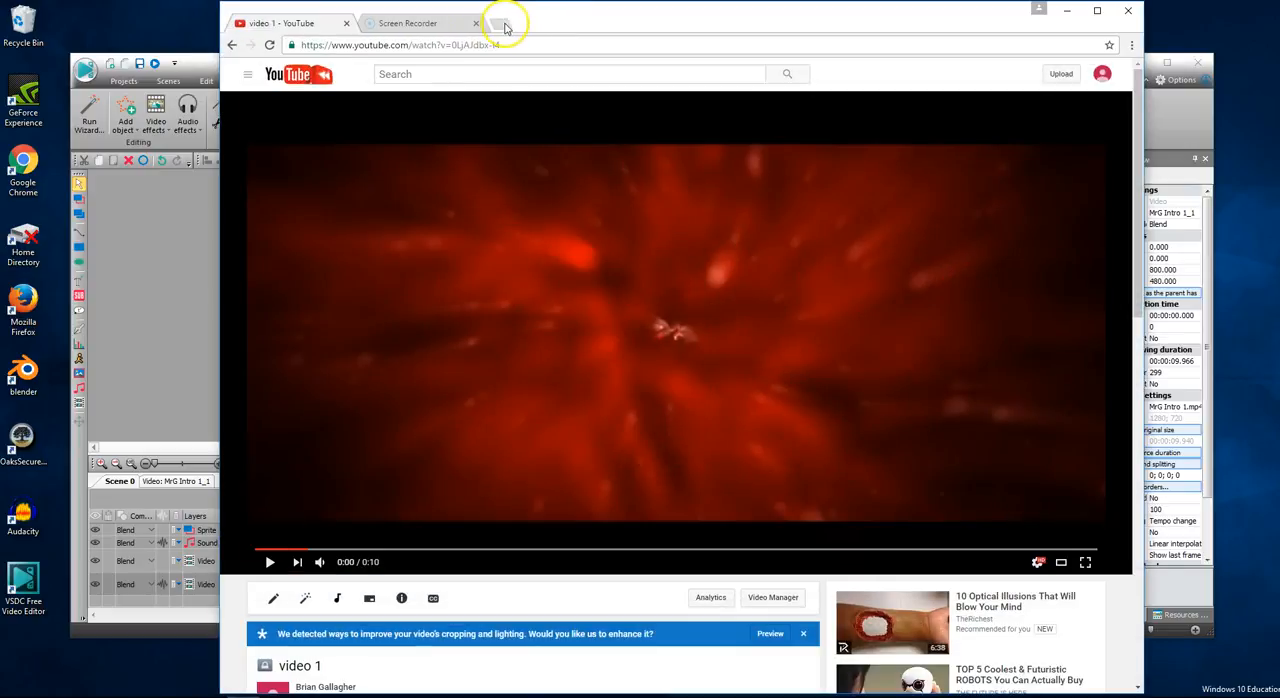
- Open a new tab in Chrome, search Google for "panzoid", and go to the Panzoid website
click(505, 24)
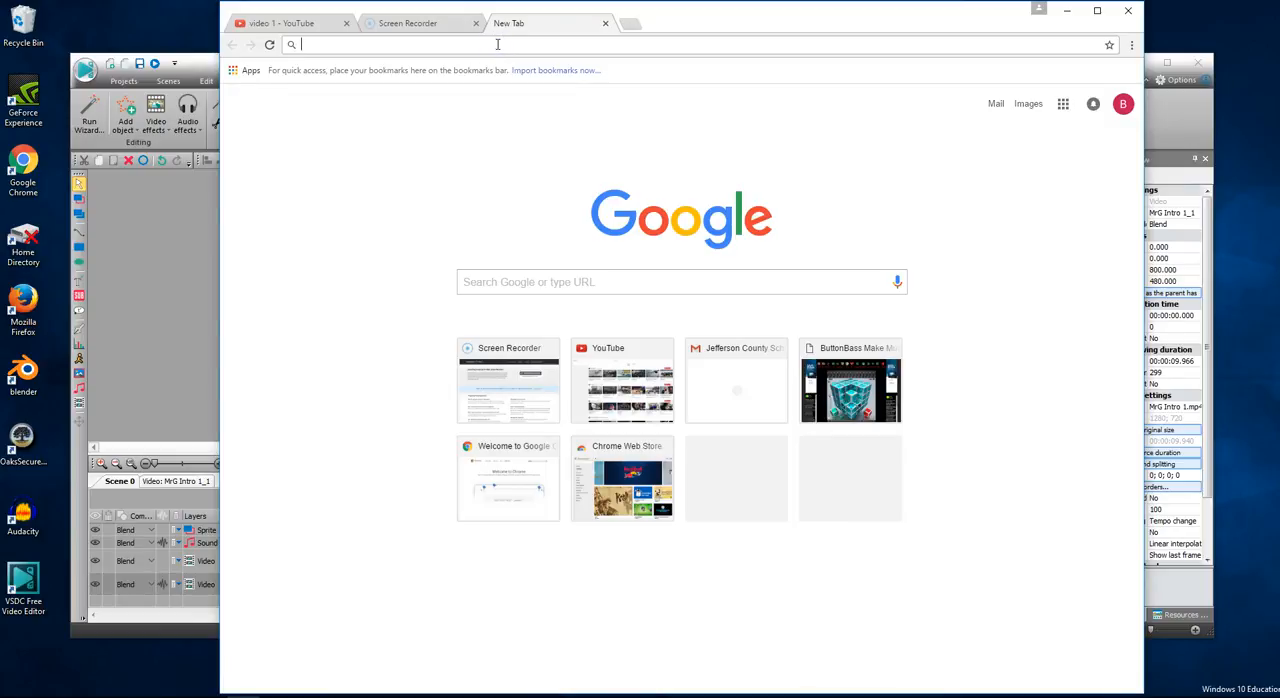
text(panzoi)
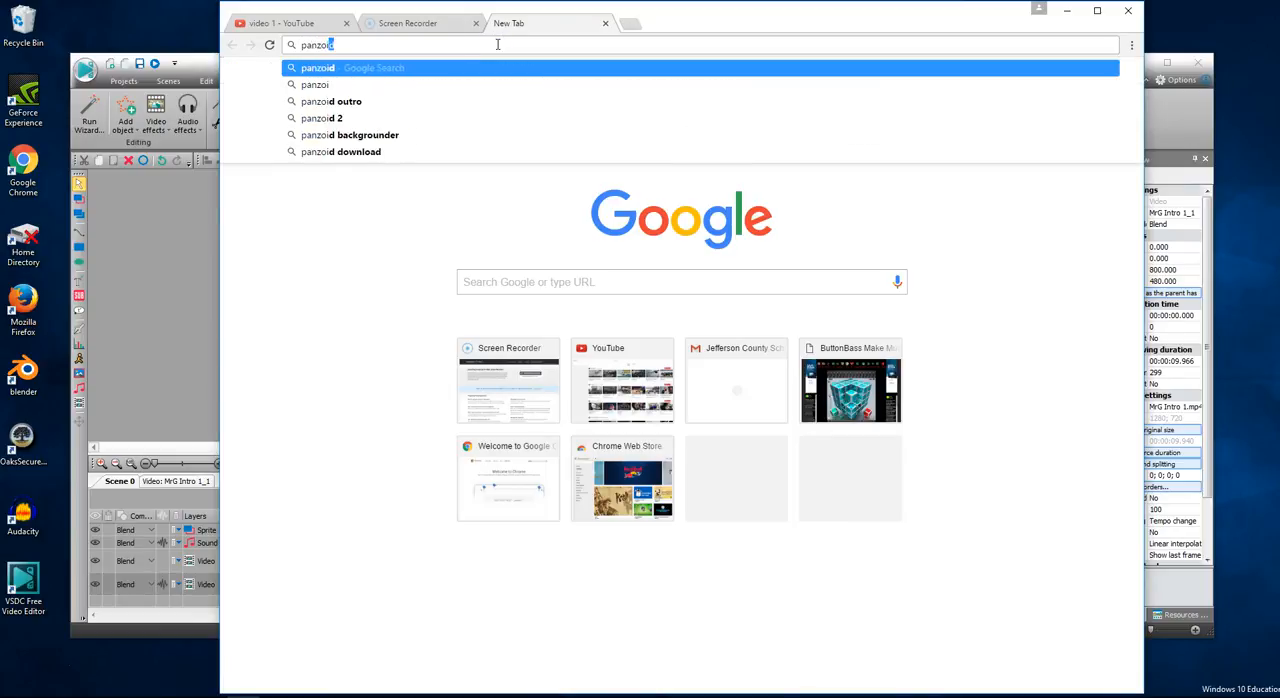
text(d)
key(Return)
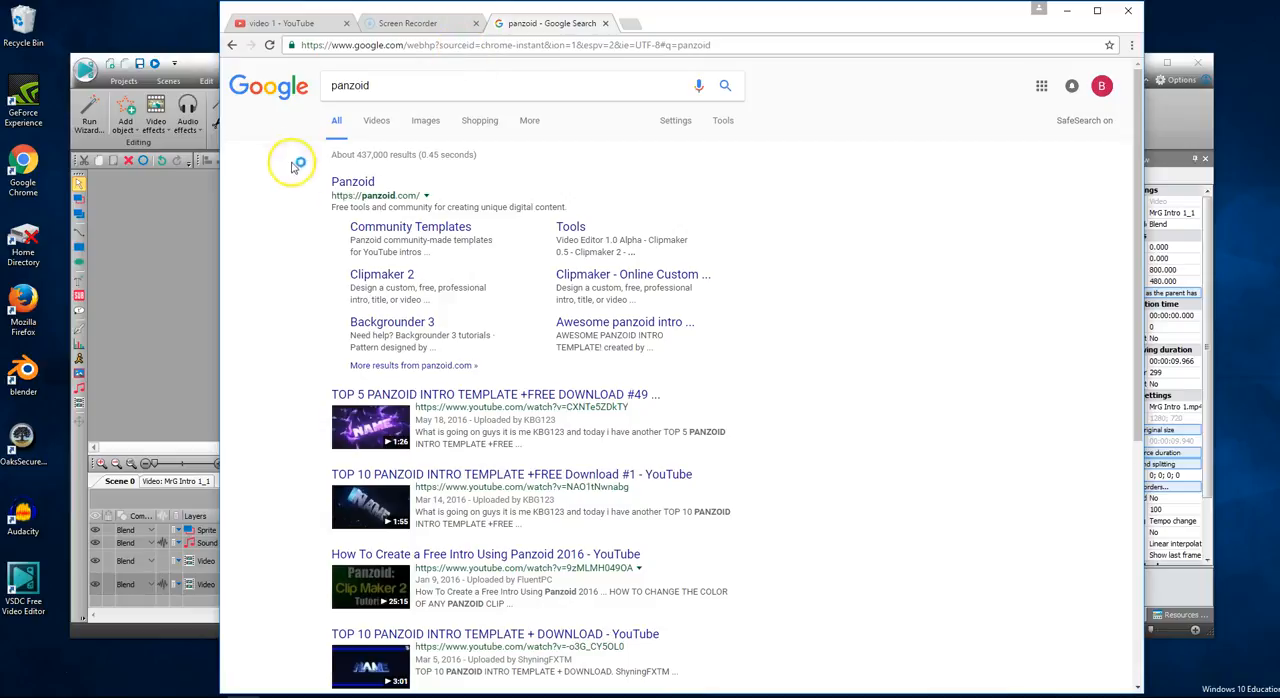
click(350, 181)
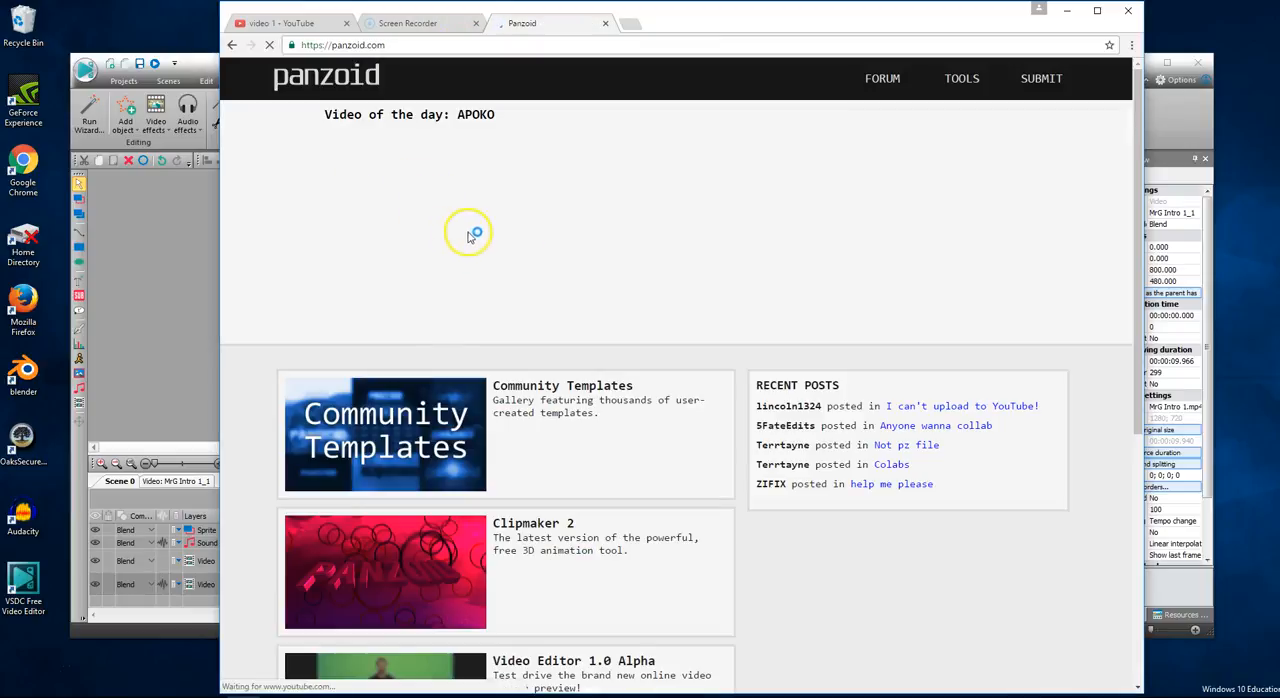
- Load a ready-made intro template with 3D text and green particles in Clipmaker 2, and play its animation up to frame 141
scroll(703, 215, down, 3)
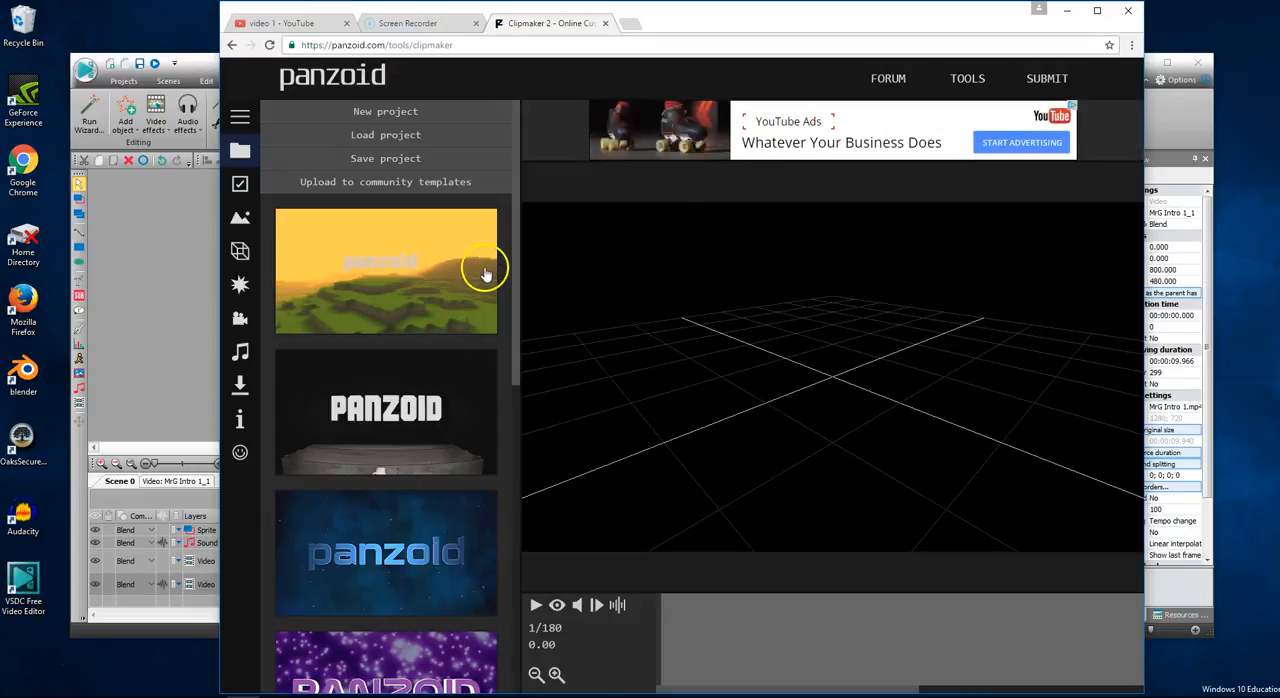
scroll(504, 292, down, 4)
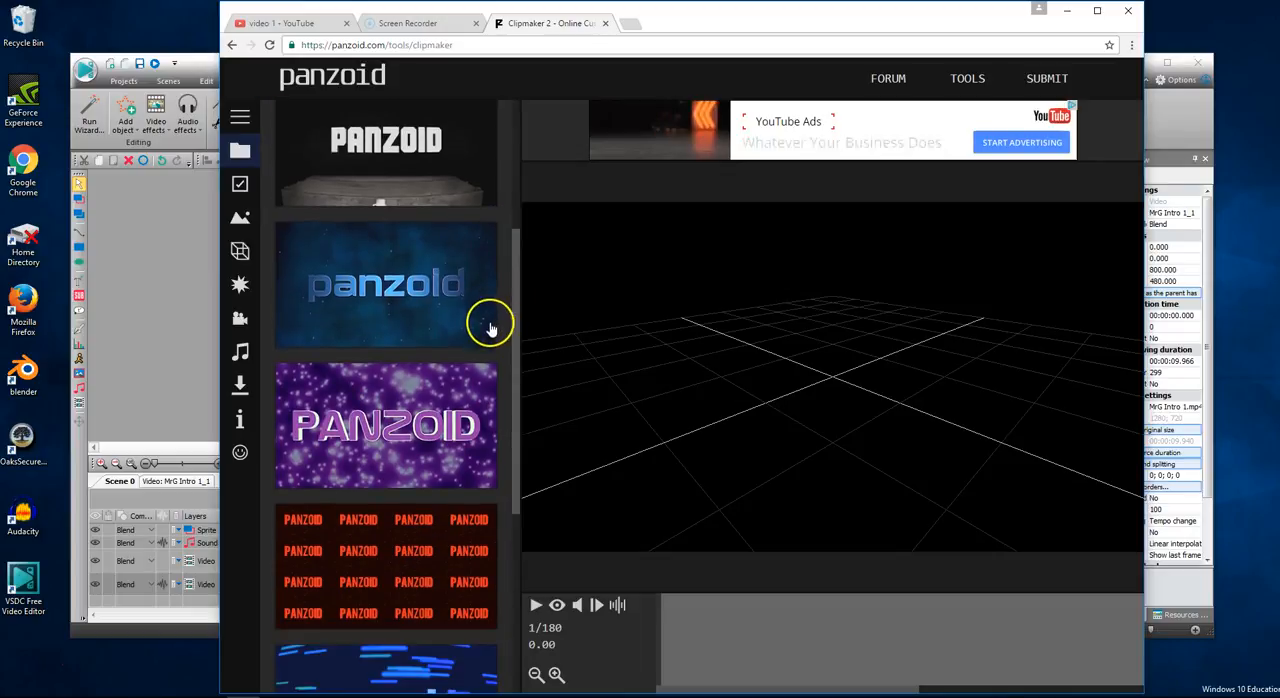
click(385, 358)
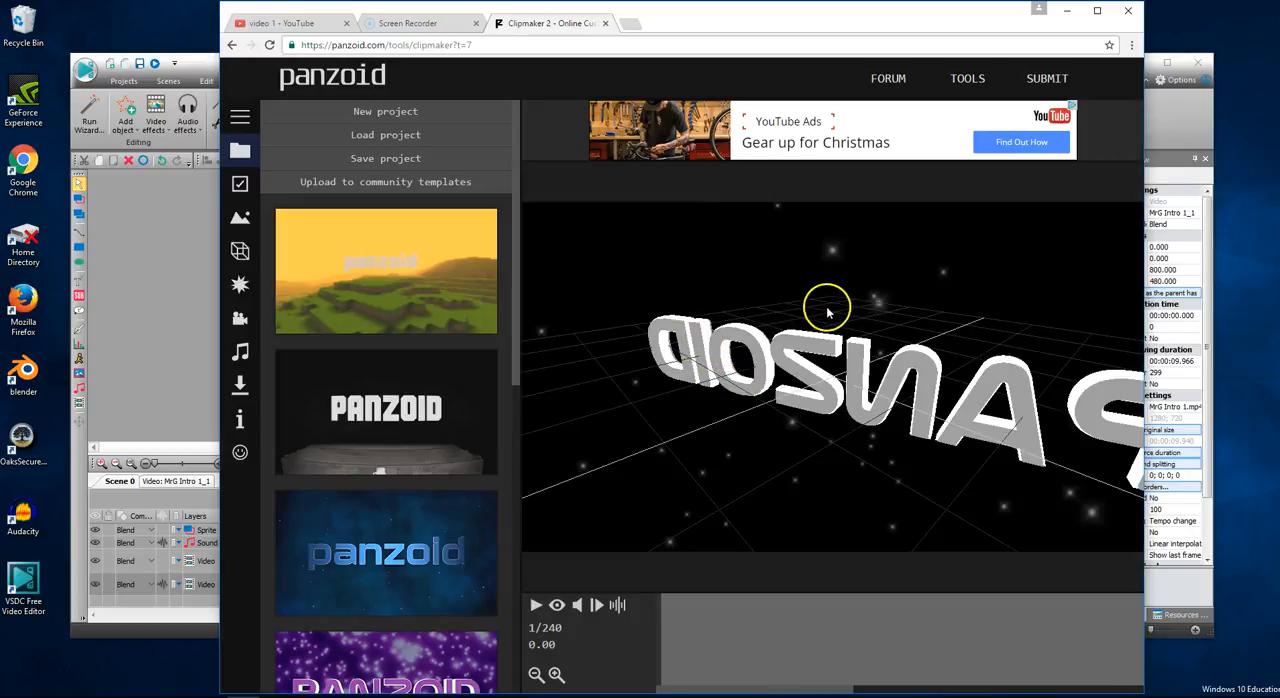
click(533, 608)
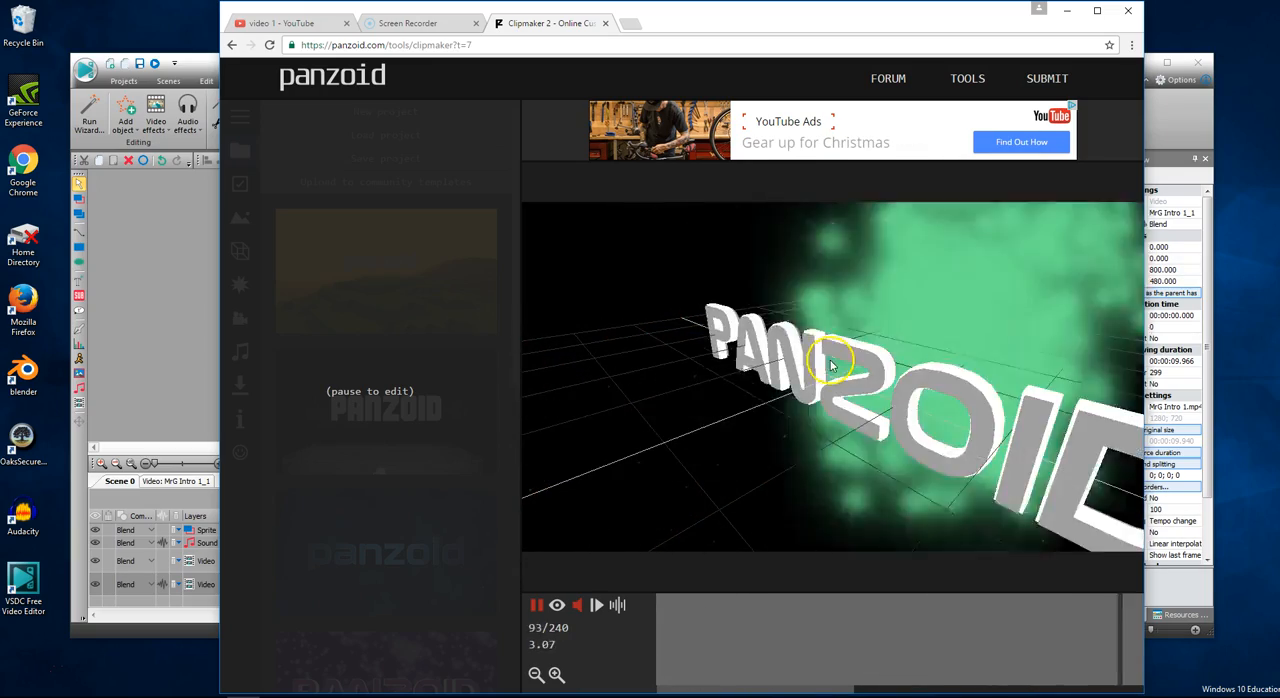
click(536, 607)
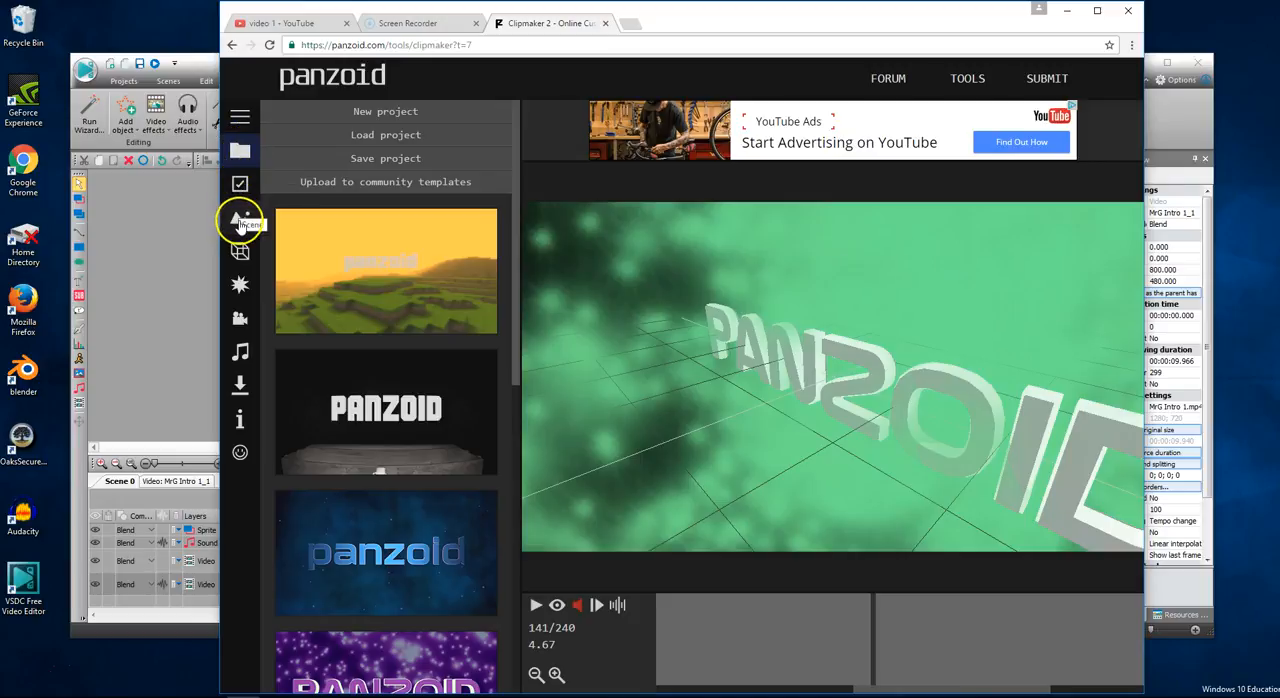
- Change the wording of the first "panzoid" 3D text object in the template to "Mr.G"
click(240, 222)
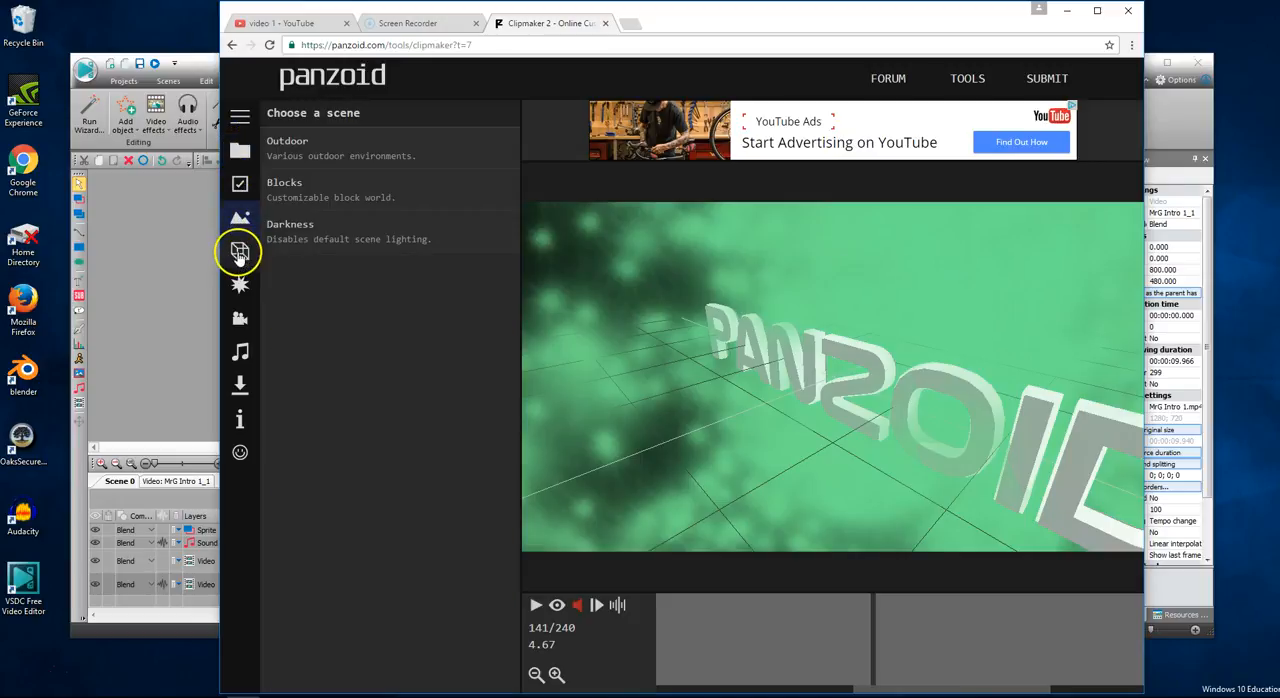
click(240, 254)
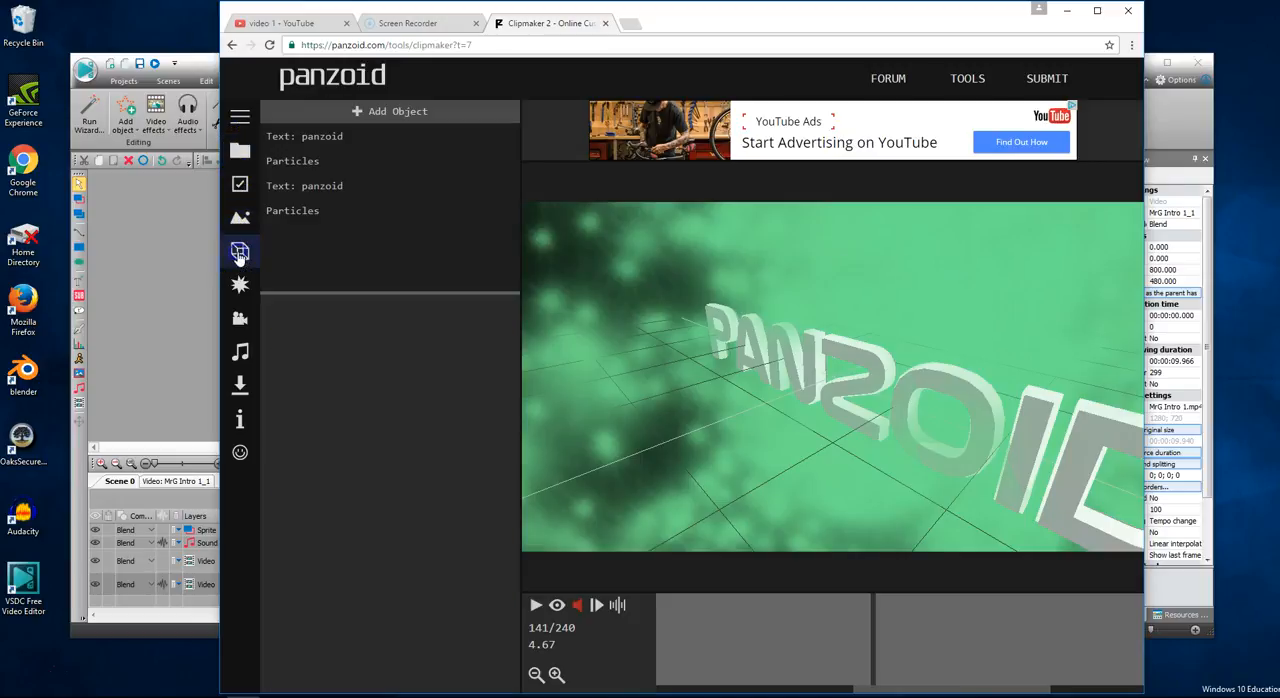
click(333, 139)
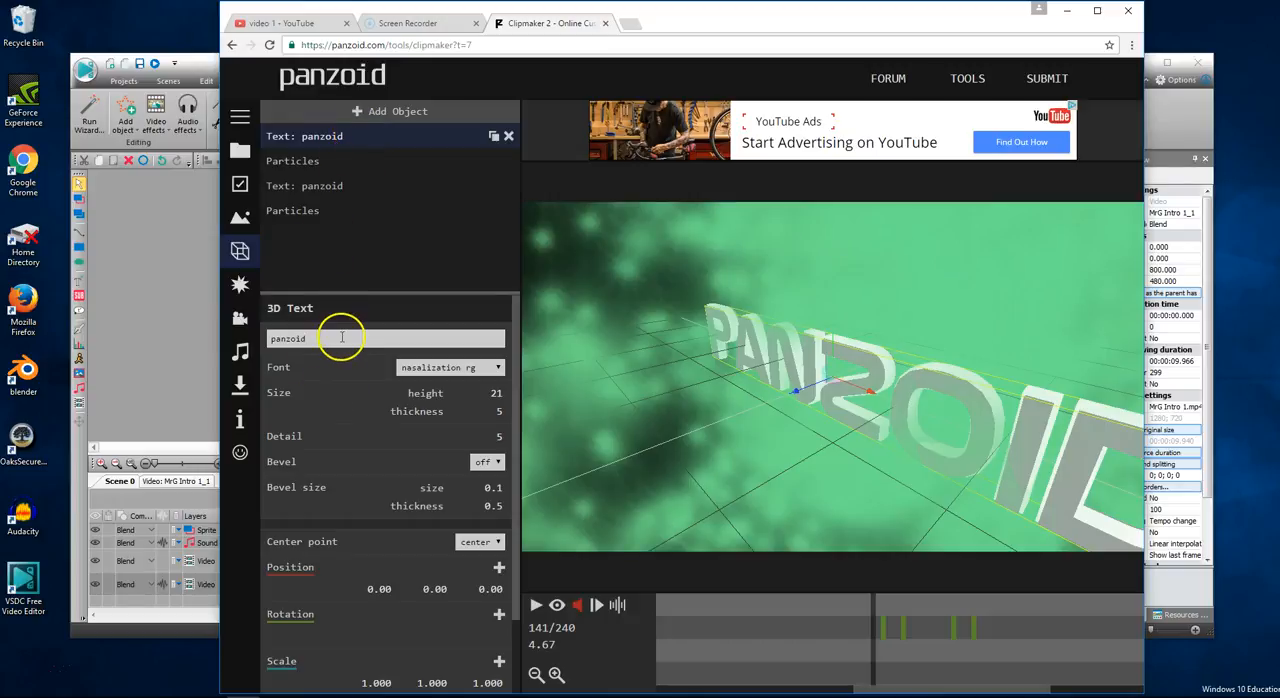
scroll(337, 440, down, 1)
scroll(340, 507, up, 1)
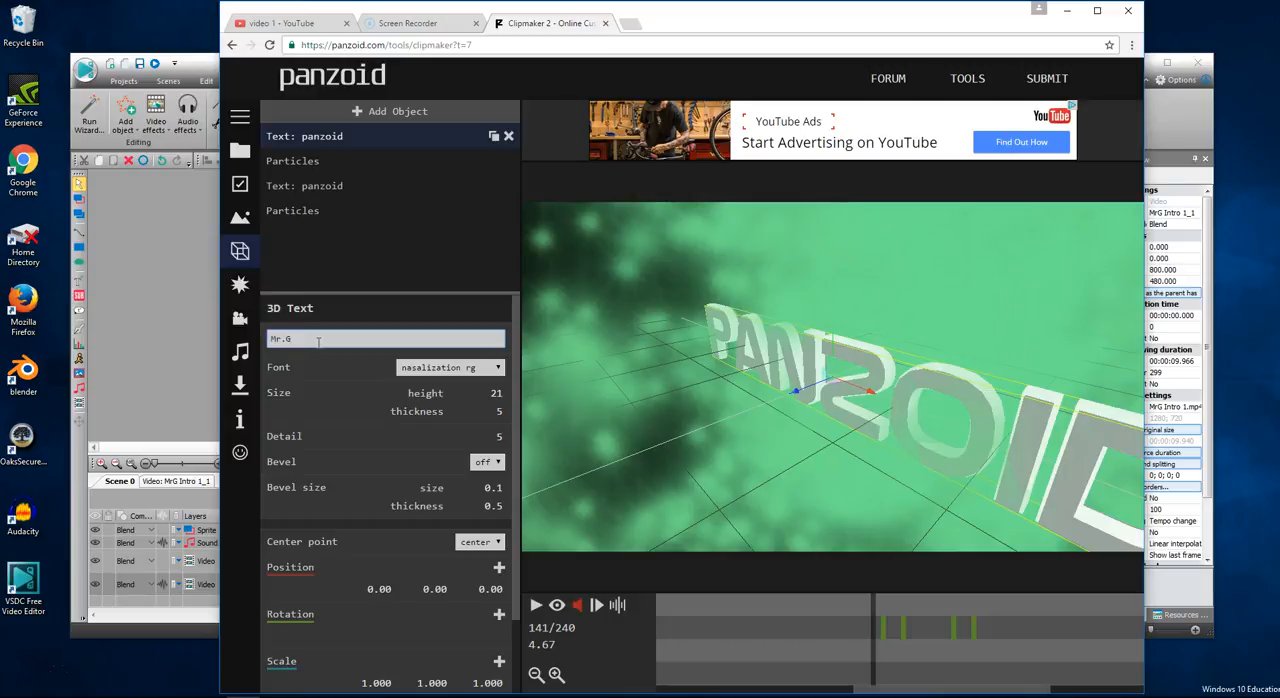
key(Return)
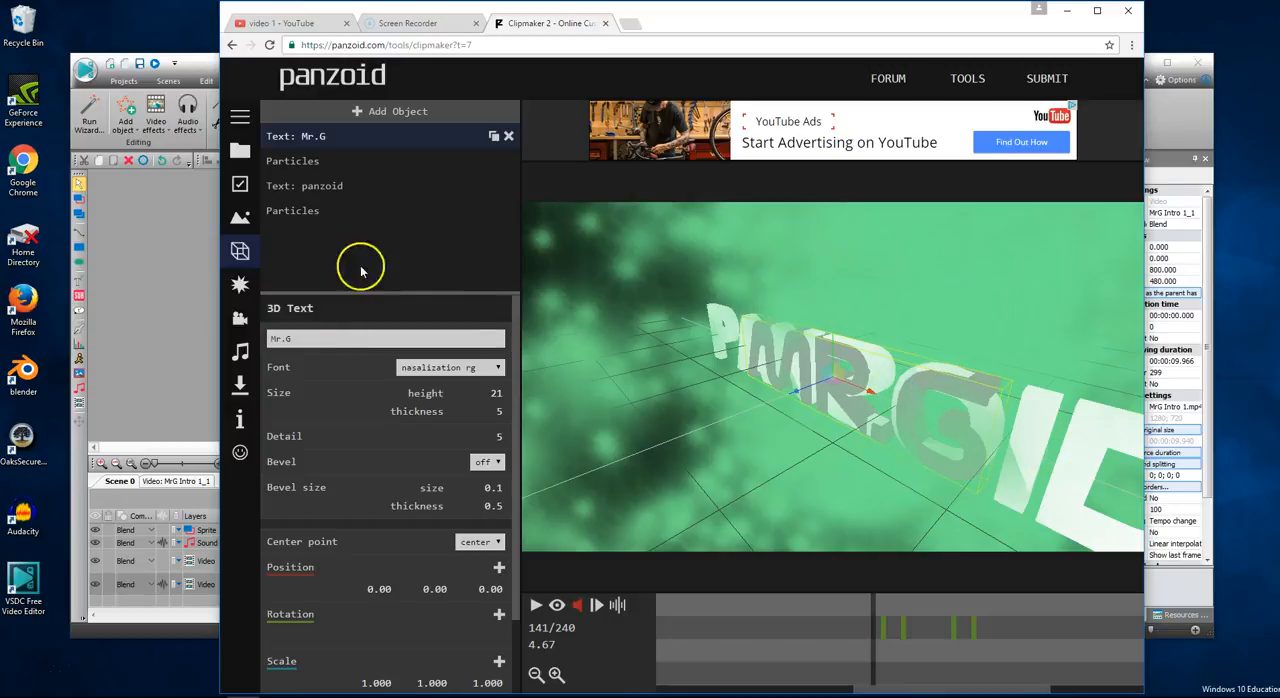
- Change the remaining "panzoid" 3D text object to "Mr.G" and play the animation, pausing at frame 48
scroll(386, 640, down, 1)
scroll(357, 632, up, 1)
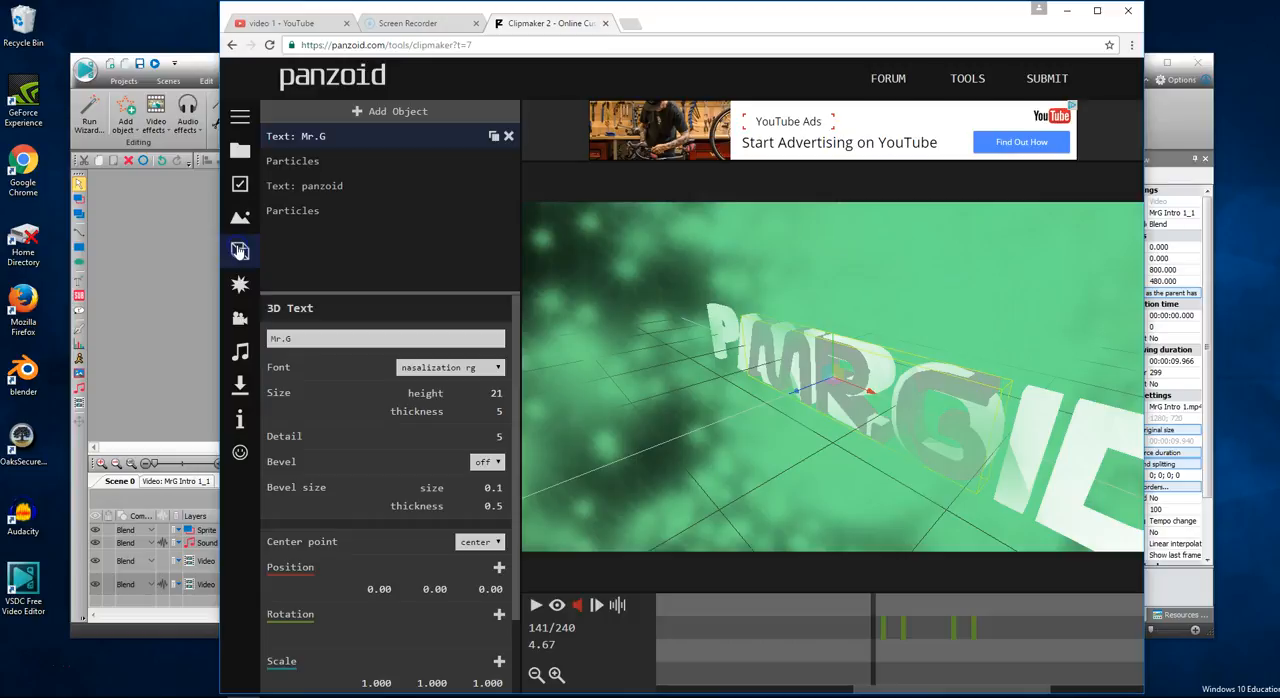
click(288, 193)
click(323, 338)
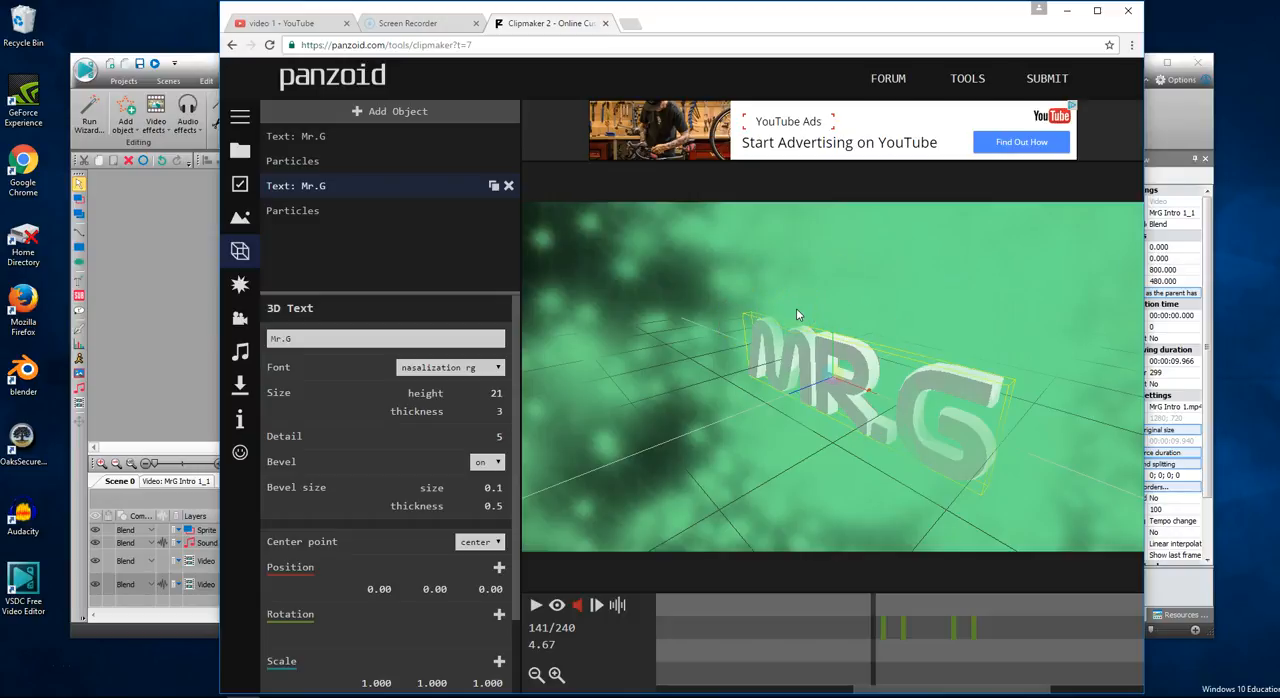
click(536, 605)
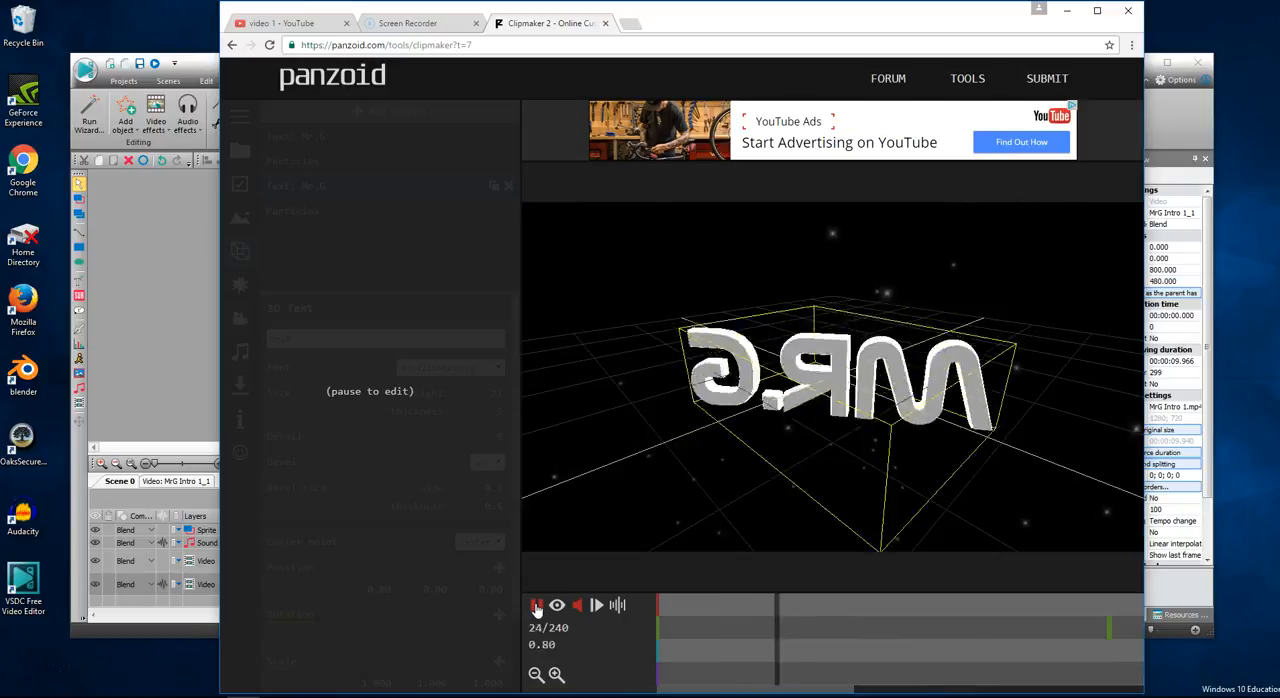
click(536, 606)
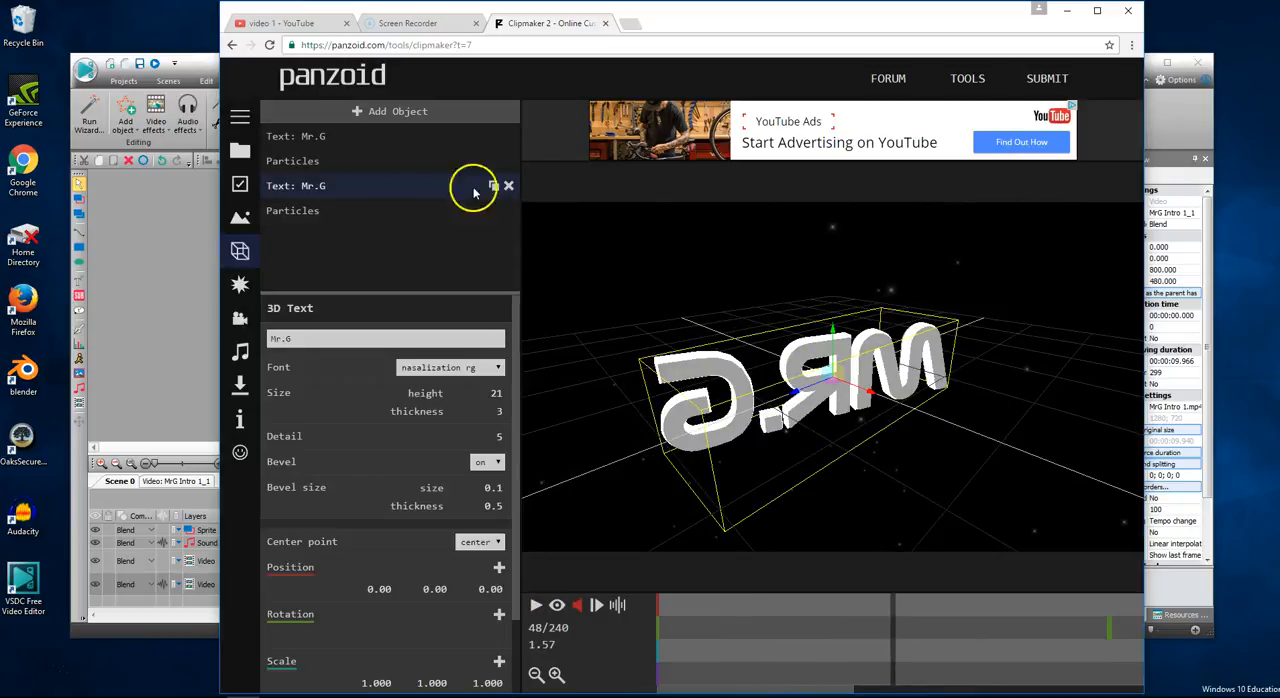
- Browse the ready-made templates and open Panzoid's Community Templates, leaving the current project unsaved
click(237, 118)
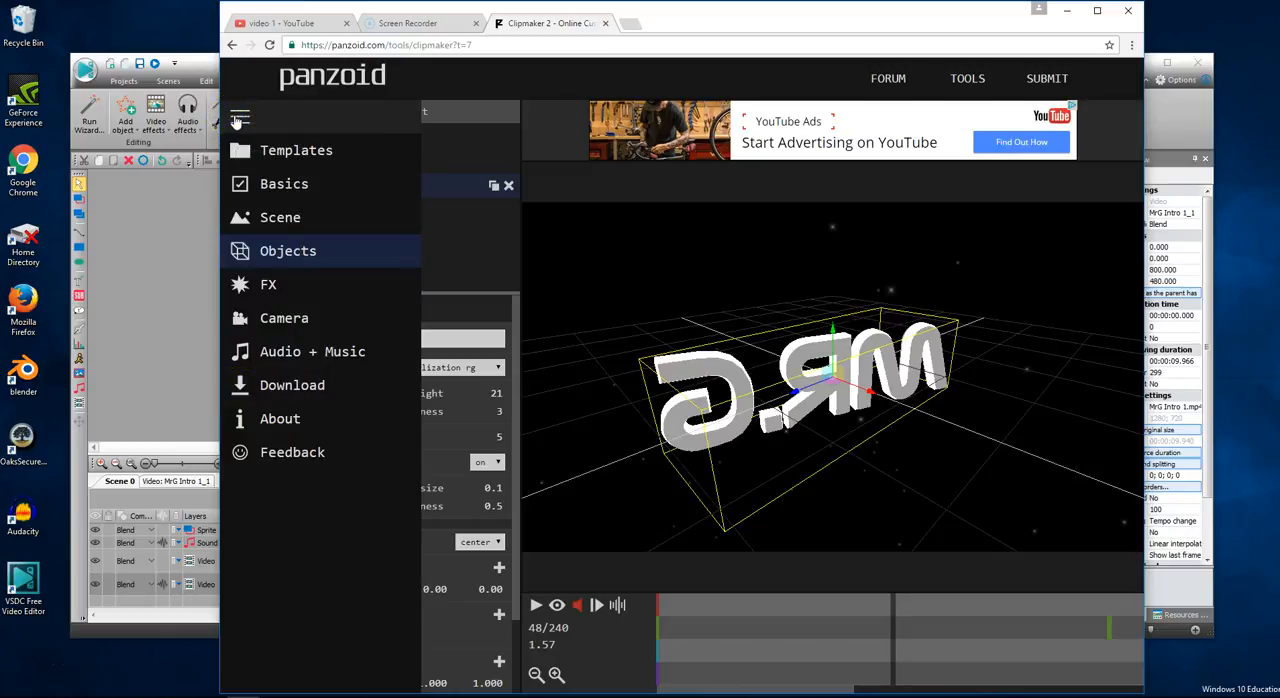
click(244, 151)
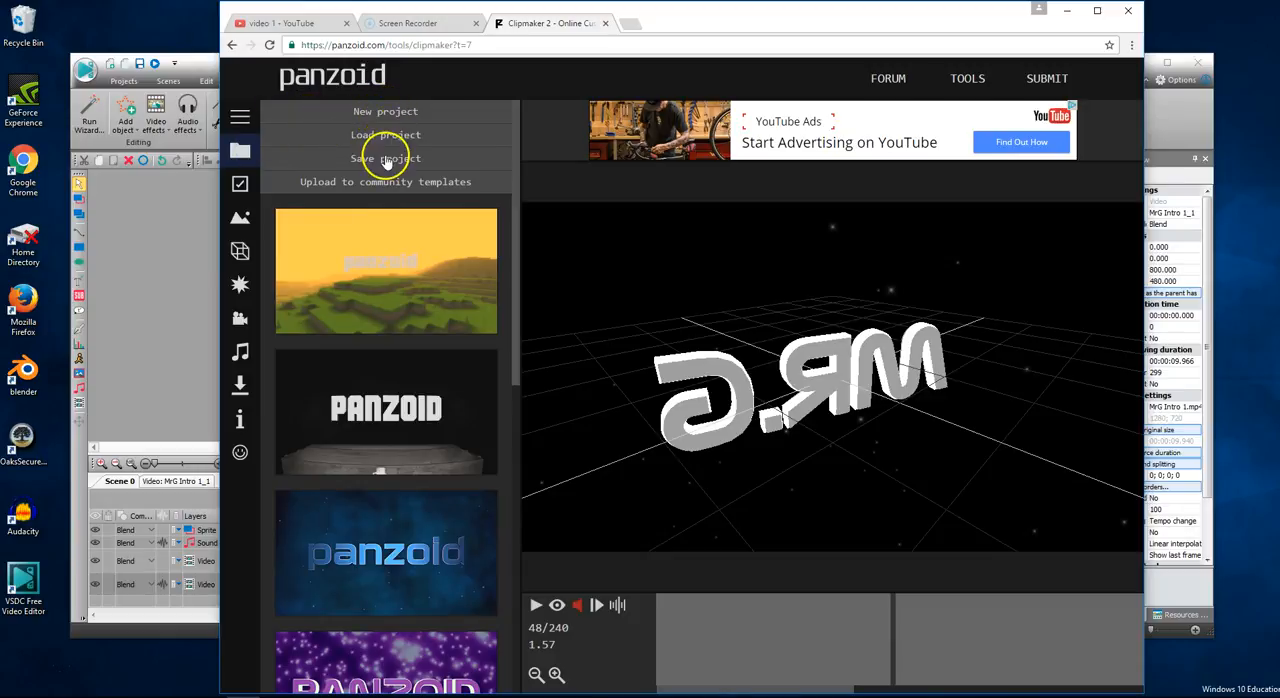
scroll(368, 428, down, 4)
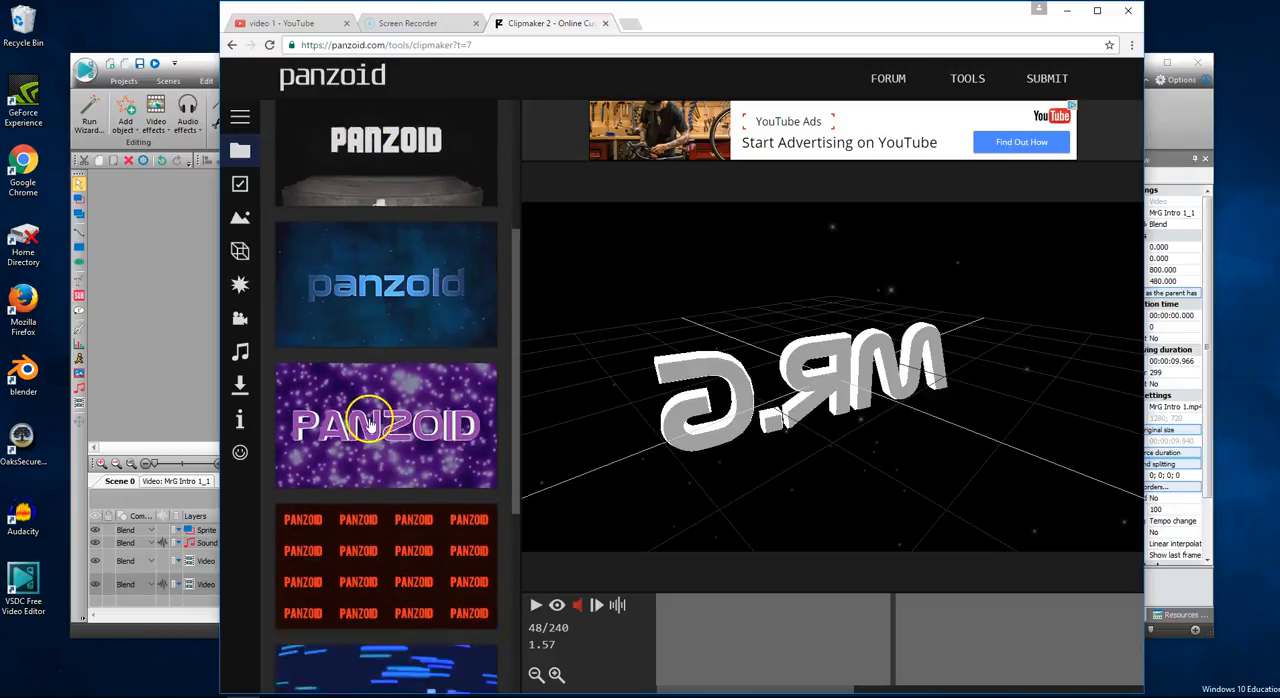
scroll(368, 428, down, 2)
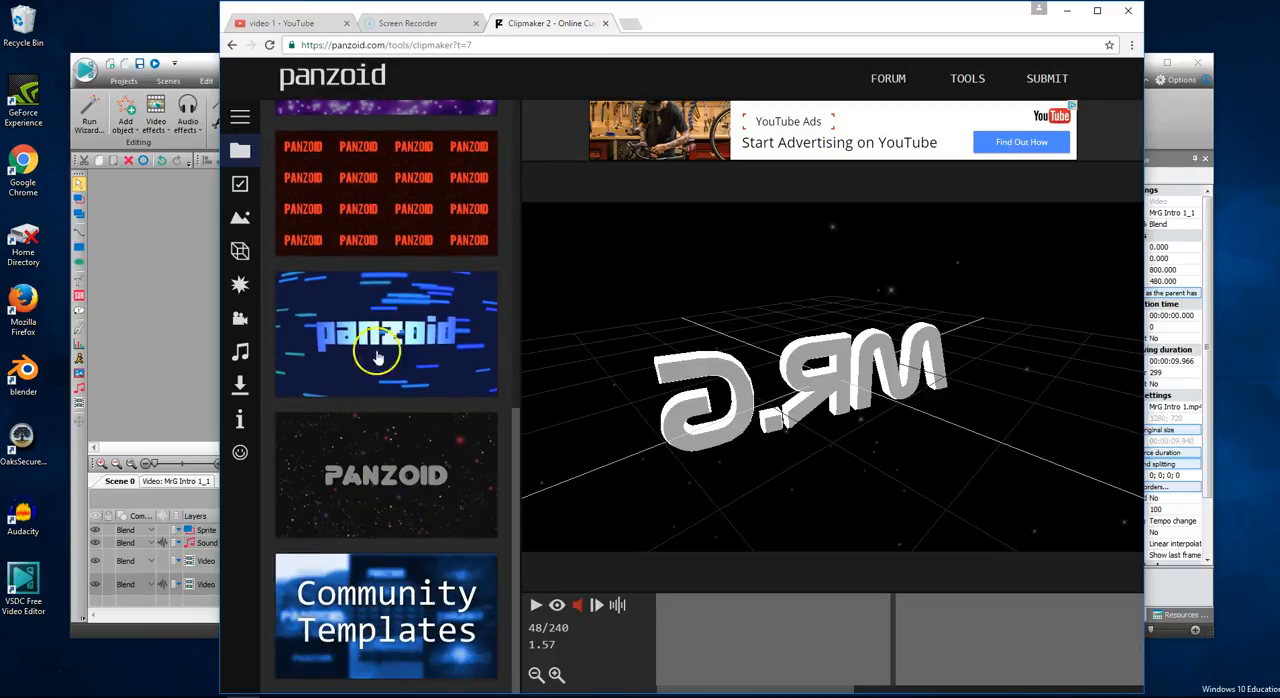
click(362, 605)
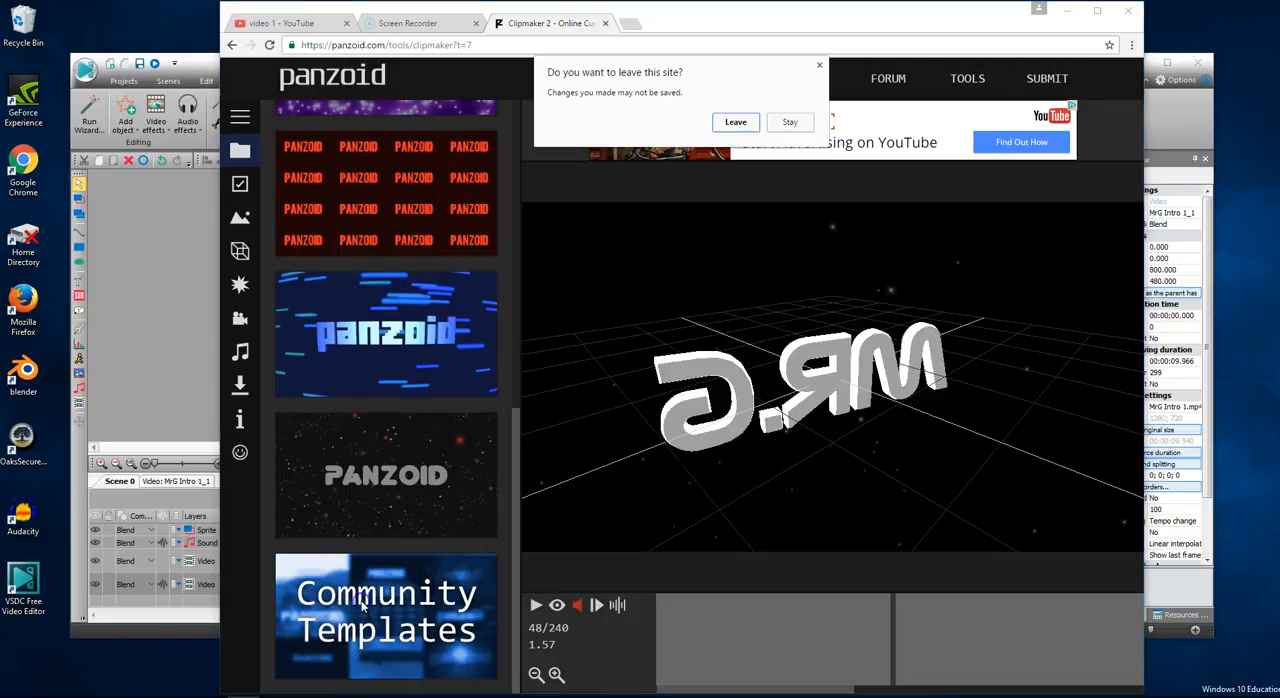
click(735, 122)
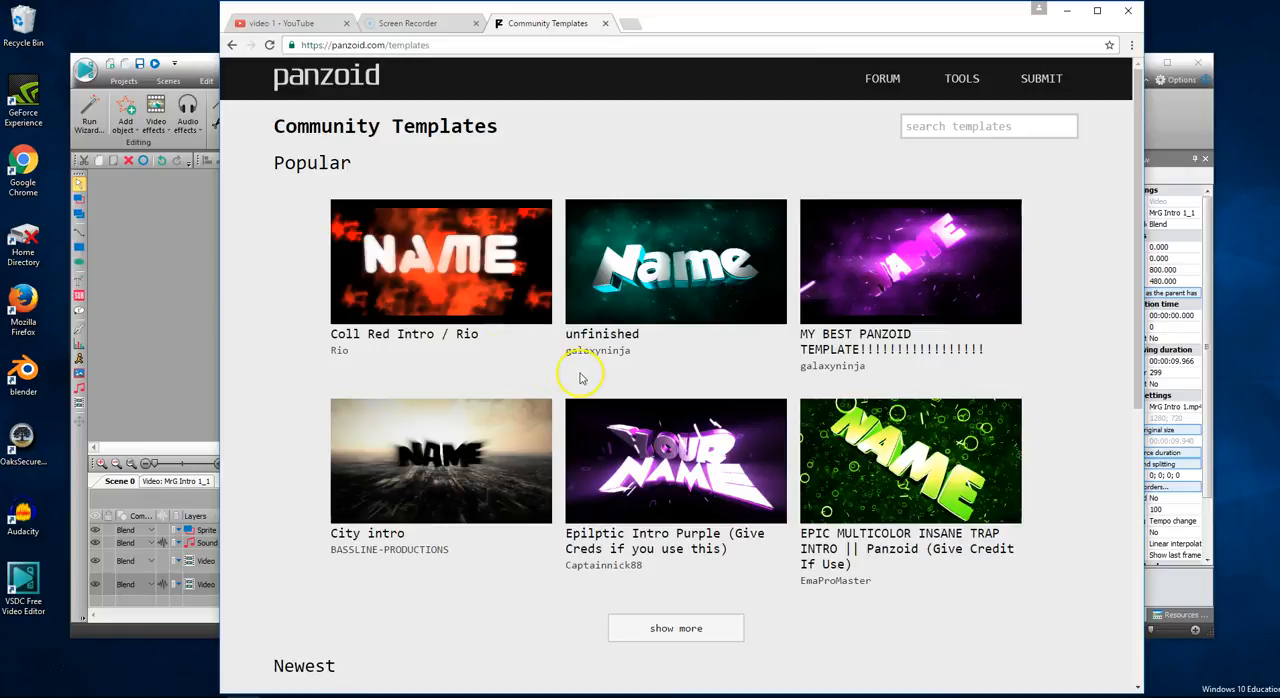
- Browse the popular and newest community templates and open "Epilptic Intro Purple" in Clipmaker
scroll(600, 381, down, 5)
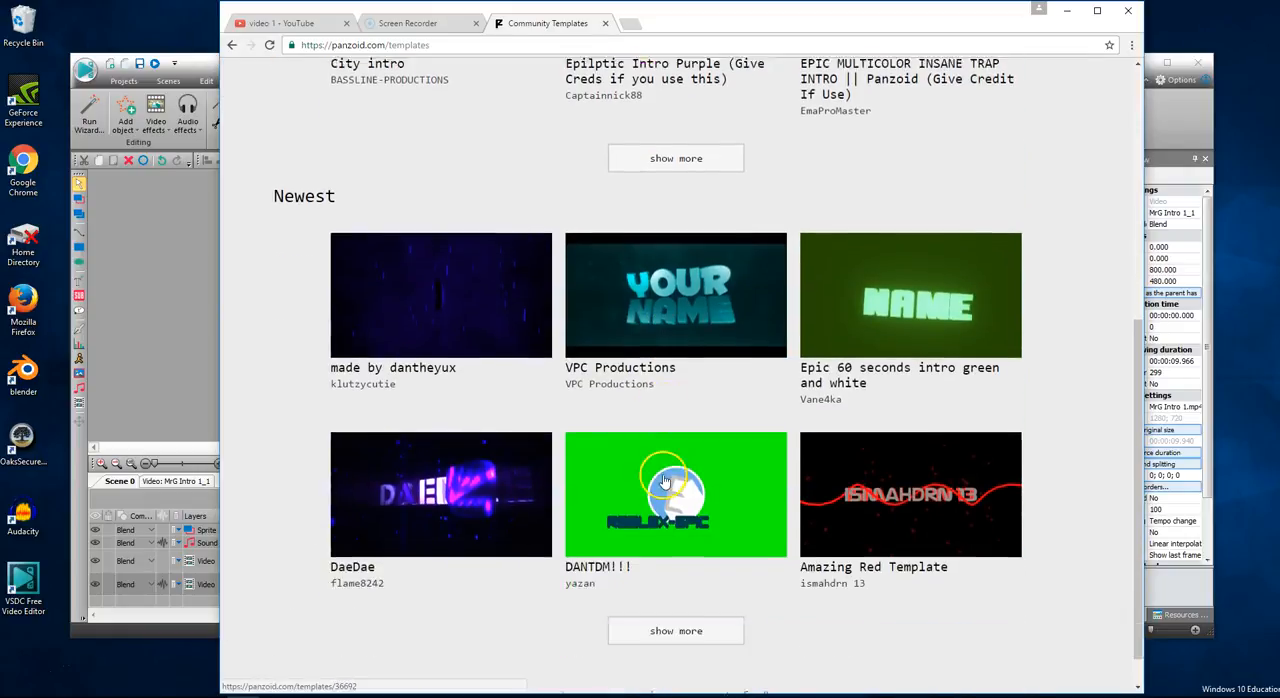
scroll(757, 498, up, 5)
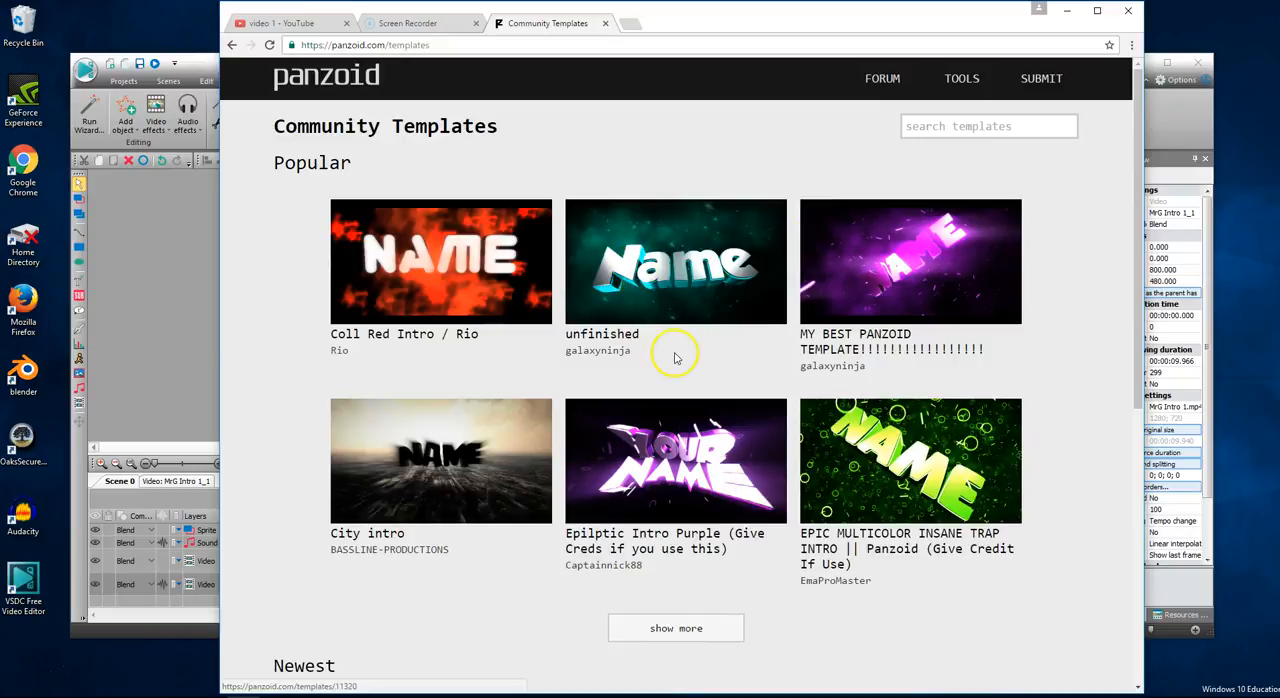
click(665, 452)
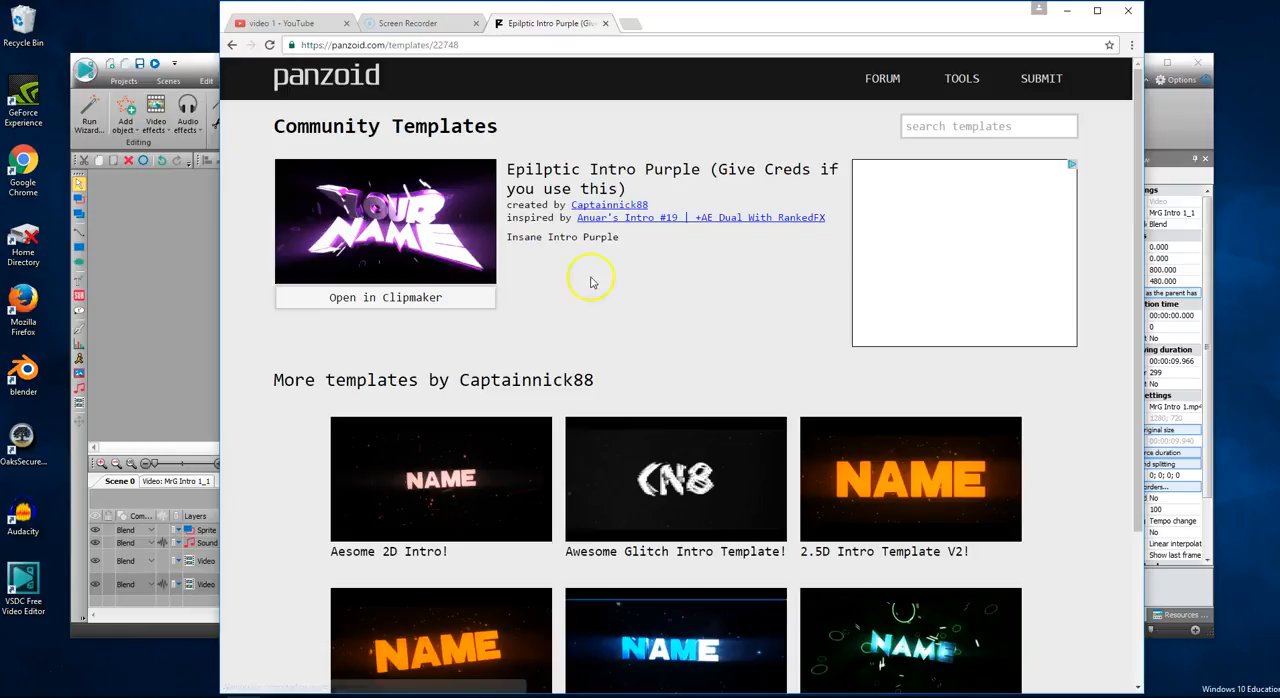
click(402, 300)
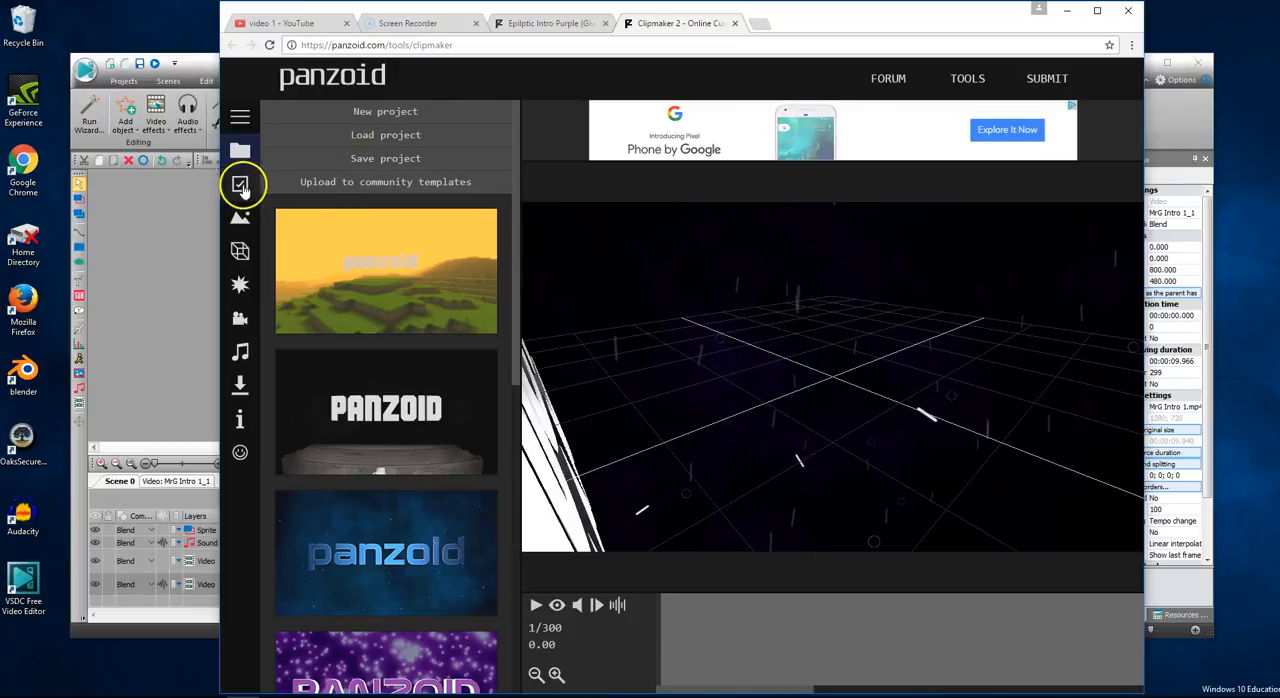
- Change both "YOUR" text objects in the [YOUR] group of the new template to "Mr.G"
click(240, 186)
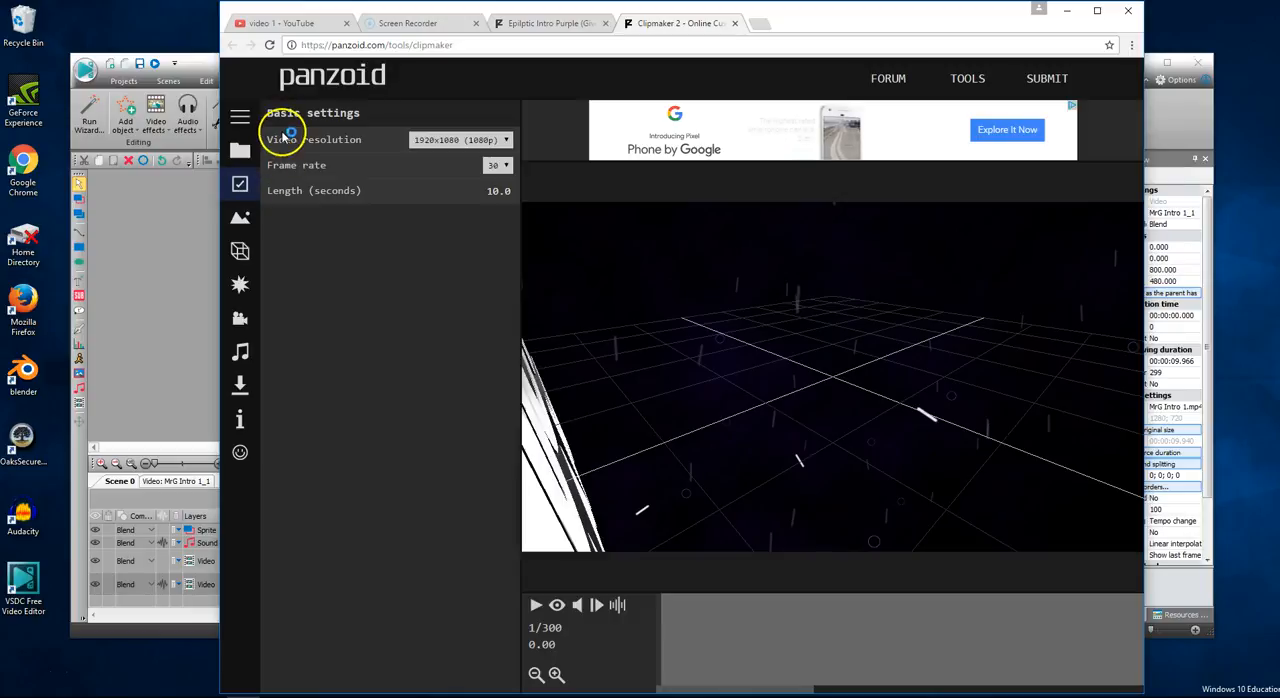
click(242, 221)
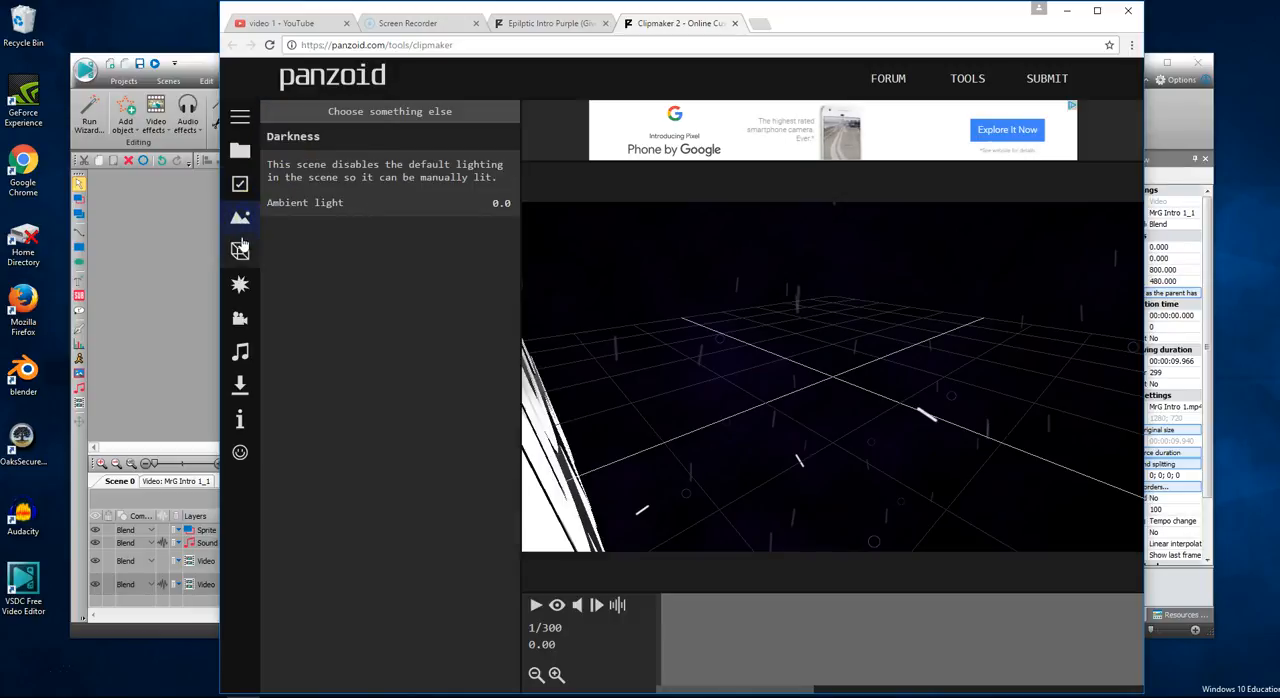
click(240, 253)
click(322, 136)
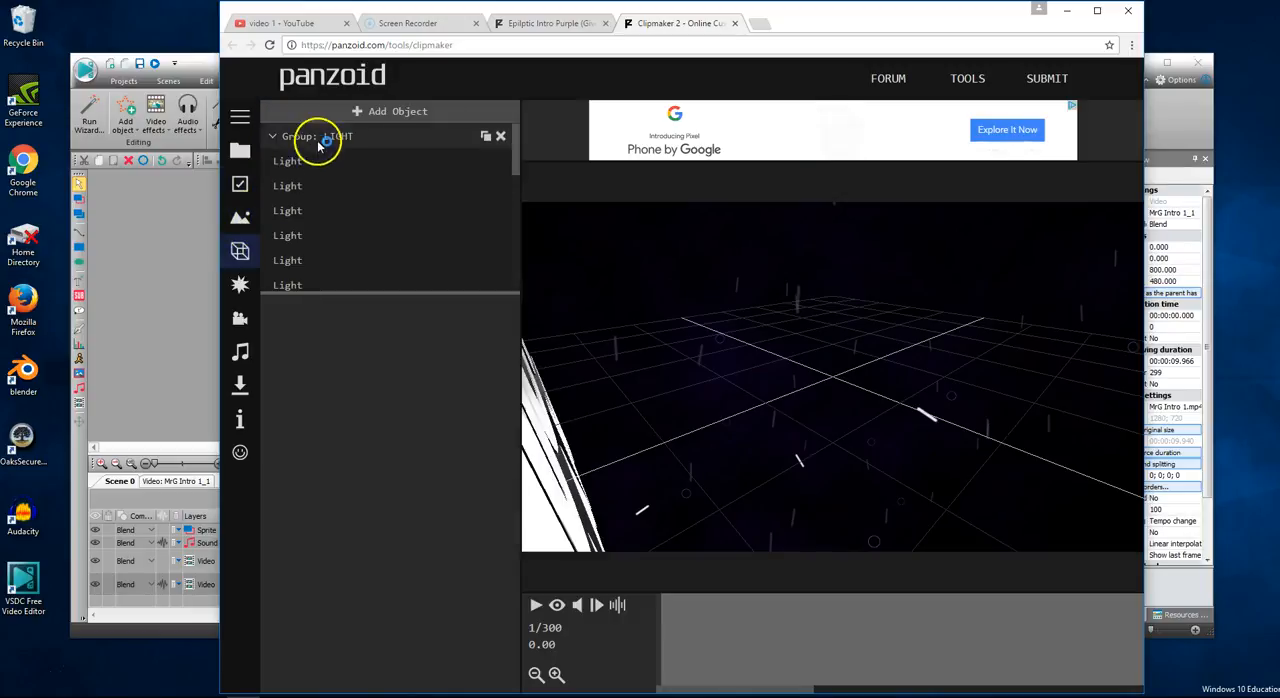
scroll(331, 183, down, 3)
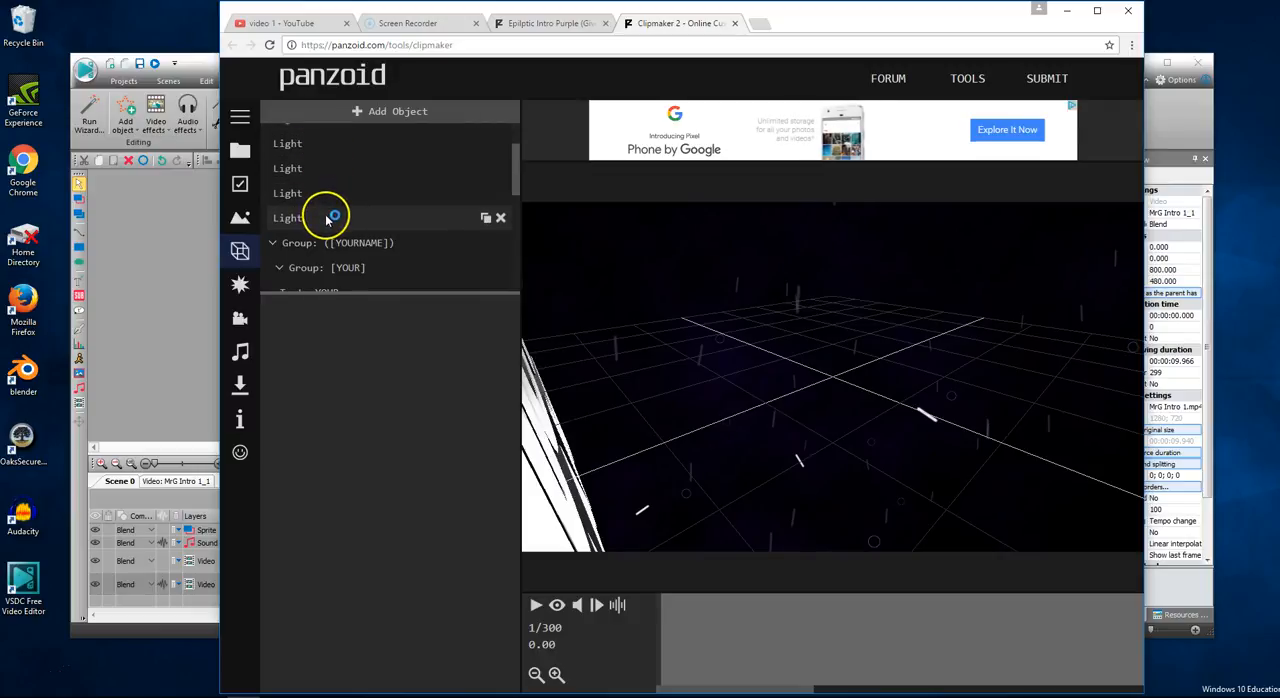
text(()
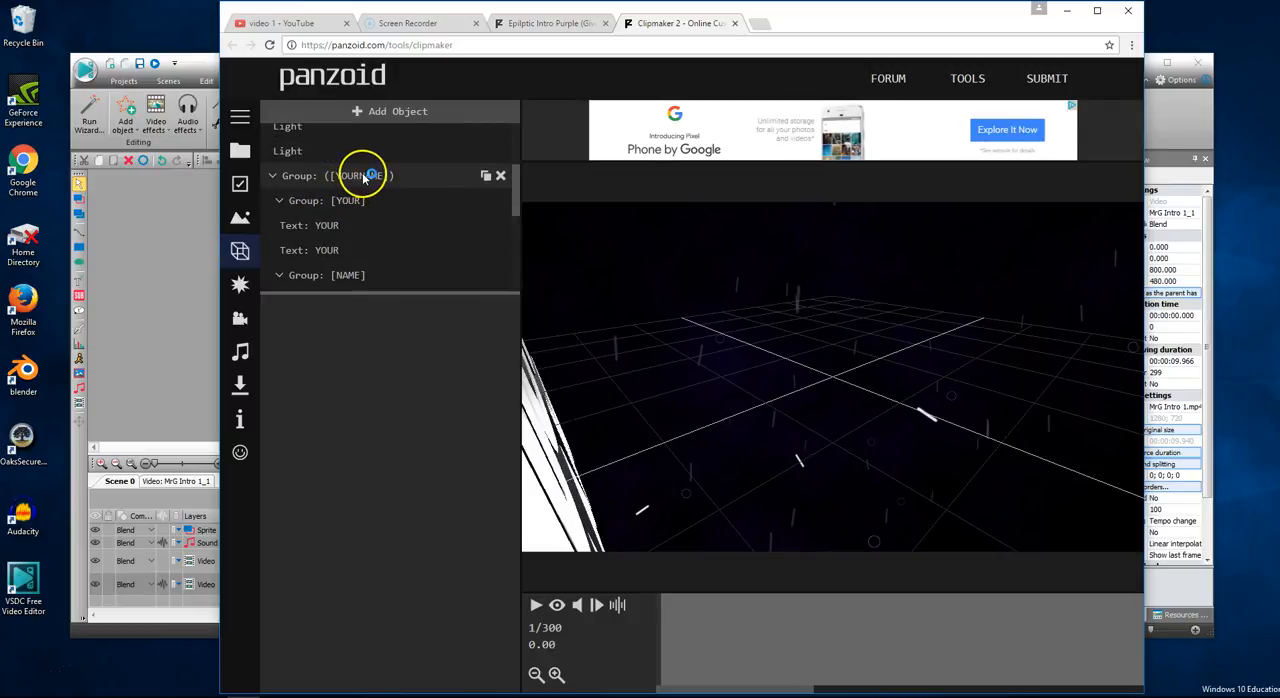
click(333, 227)
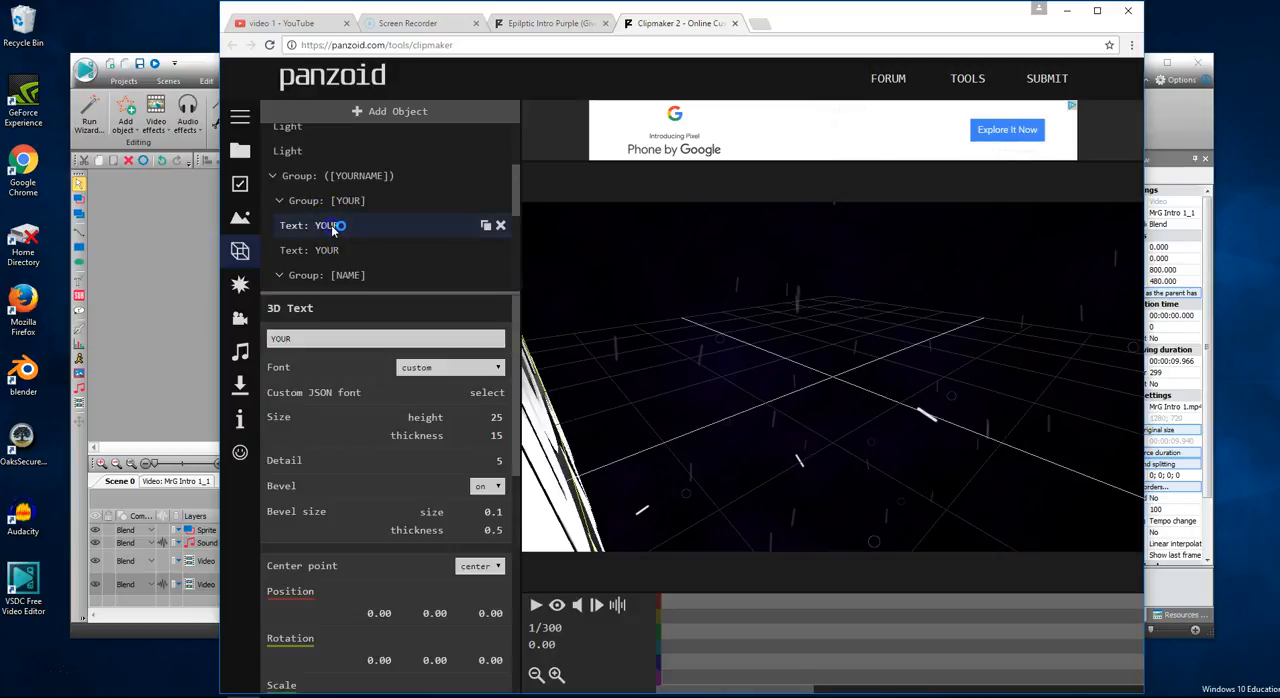
click(295, 338)
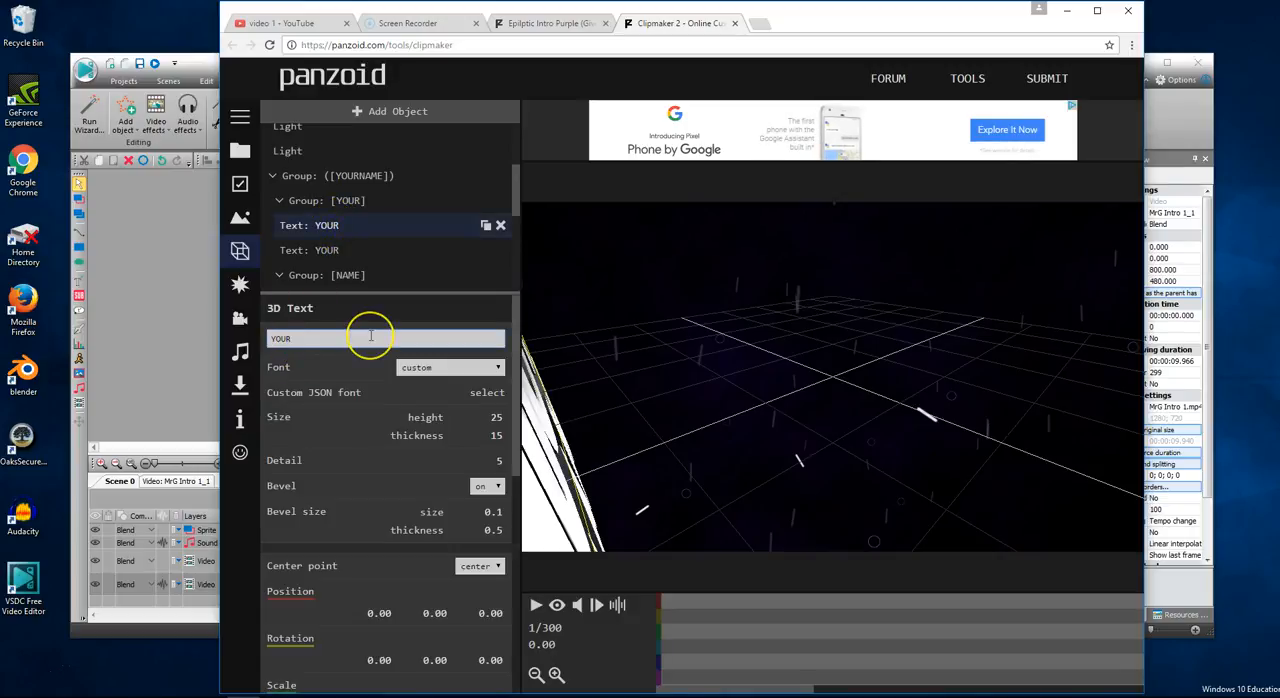
text(Mr.G)
click(368, 225)
click(410, 301)
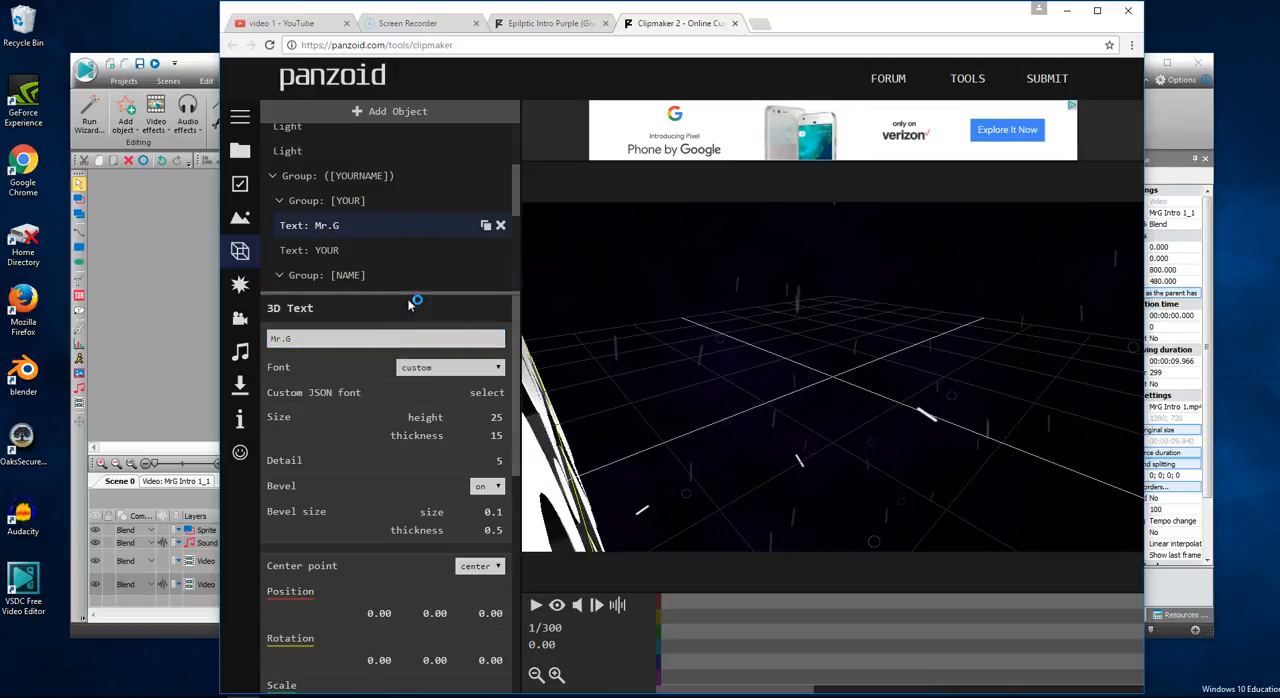
click(345, 250)
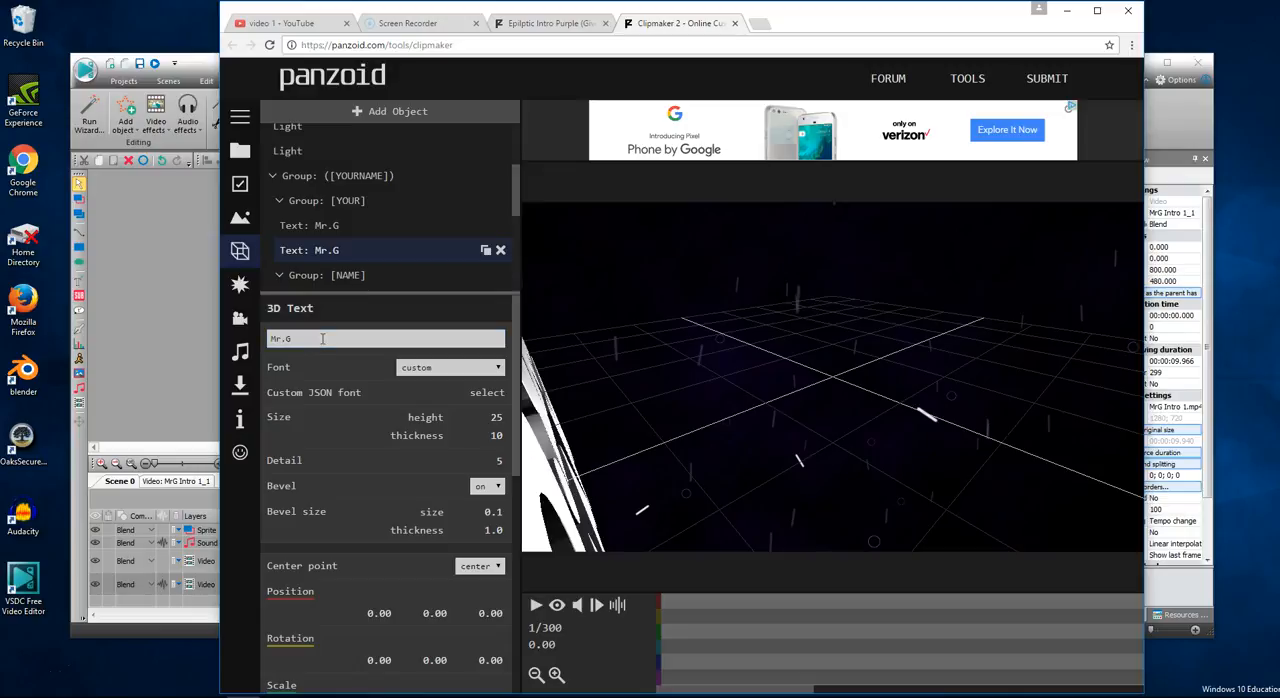
- Examine the second Mr.G text's position, scale, appearance and texture settings, and play the animation up to frame 159
scroll(400, 320, down, 2)
scroll(346, 460, down, 5)
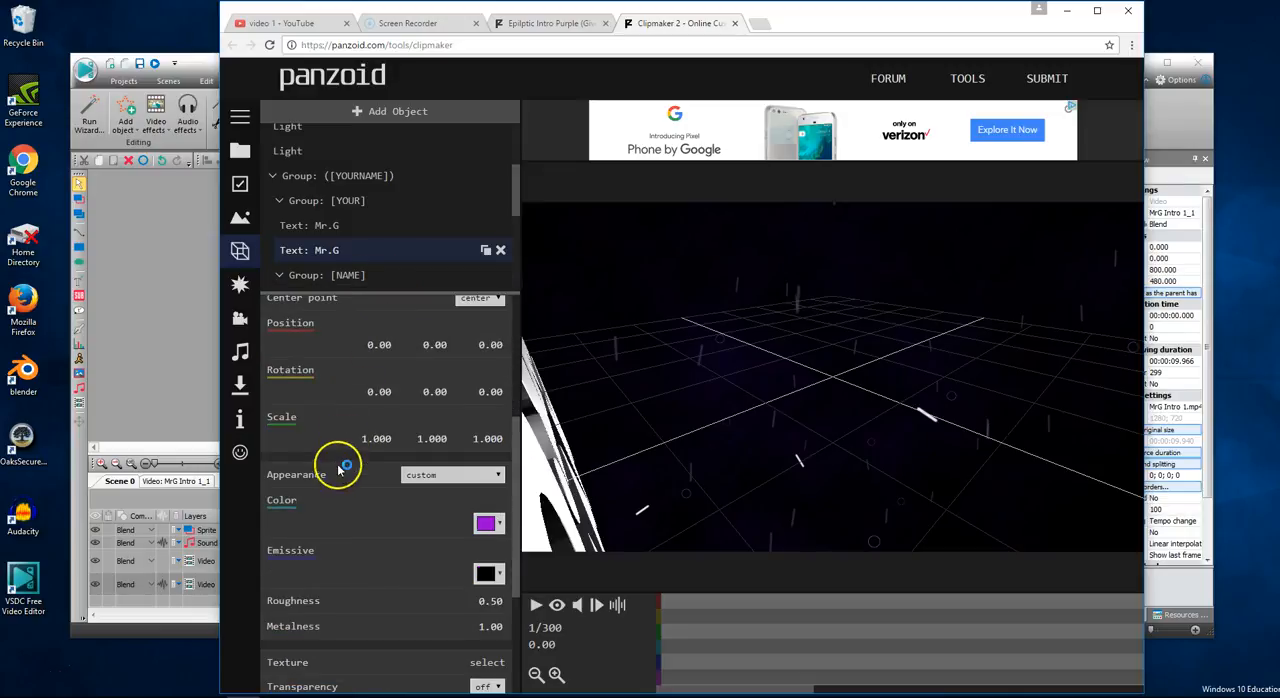
scroll(367, 467, up, 2)
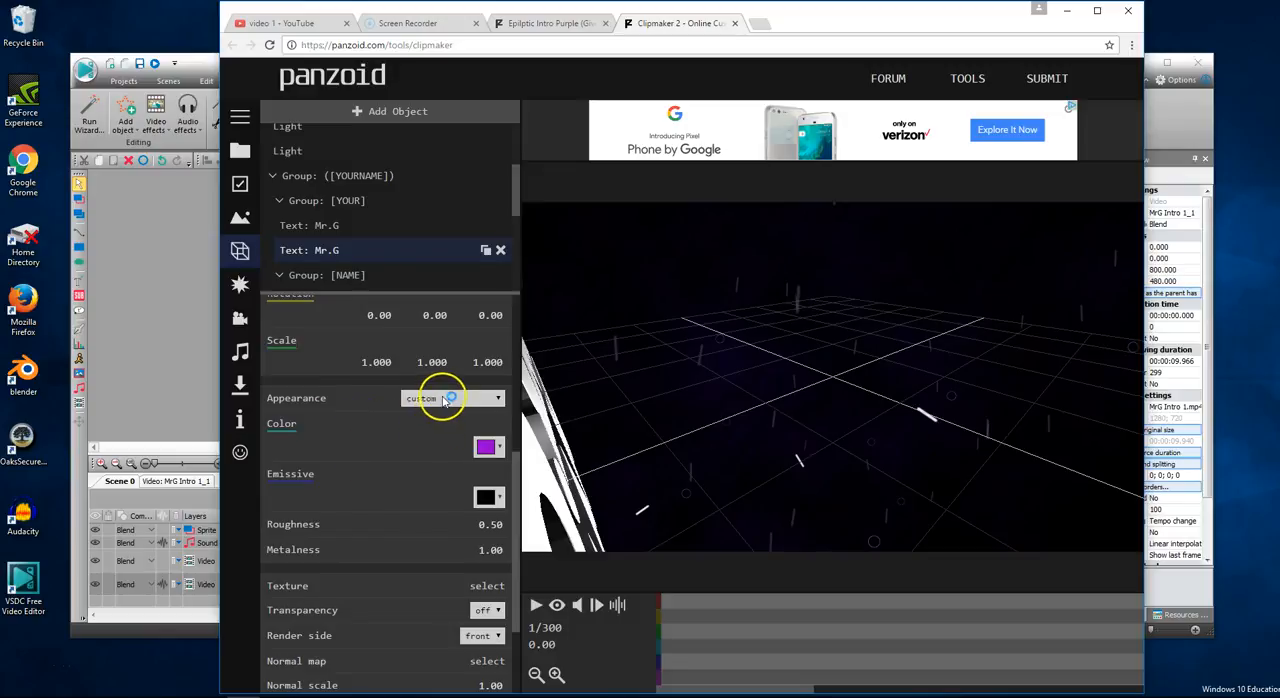
scroll(360, 435, up, 3)
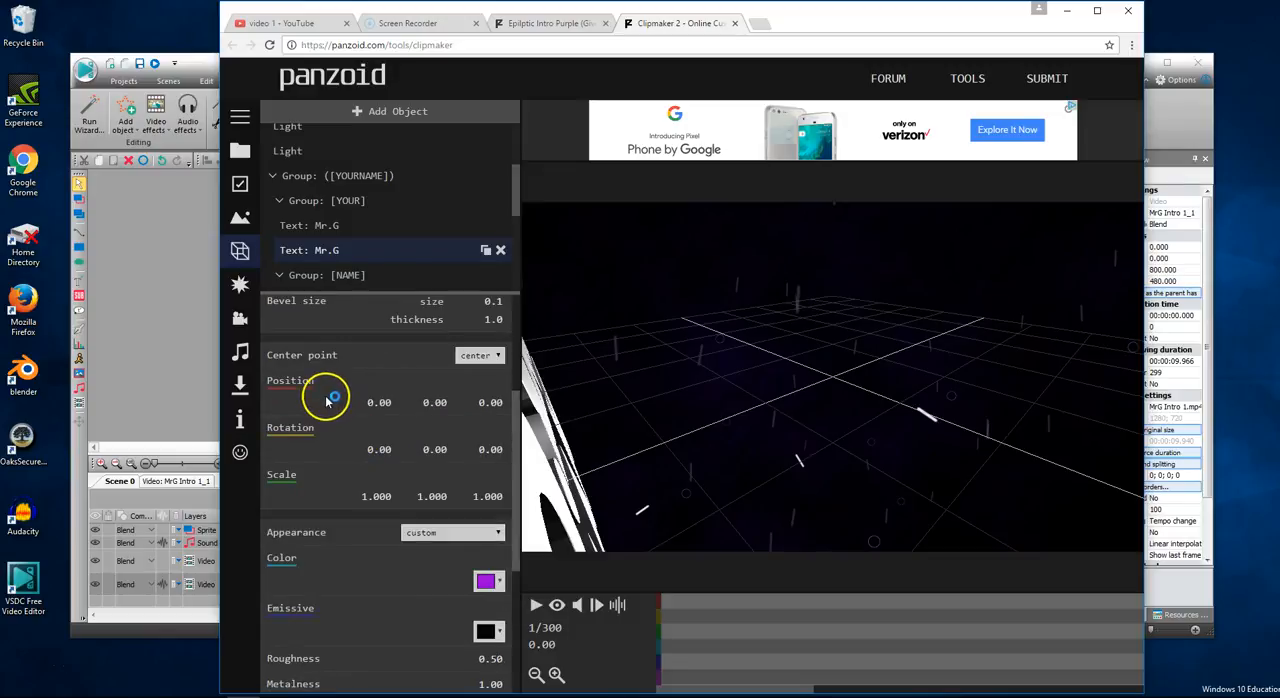
scroll(440, 445, down, 3)
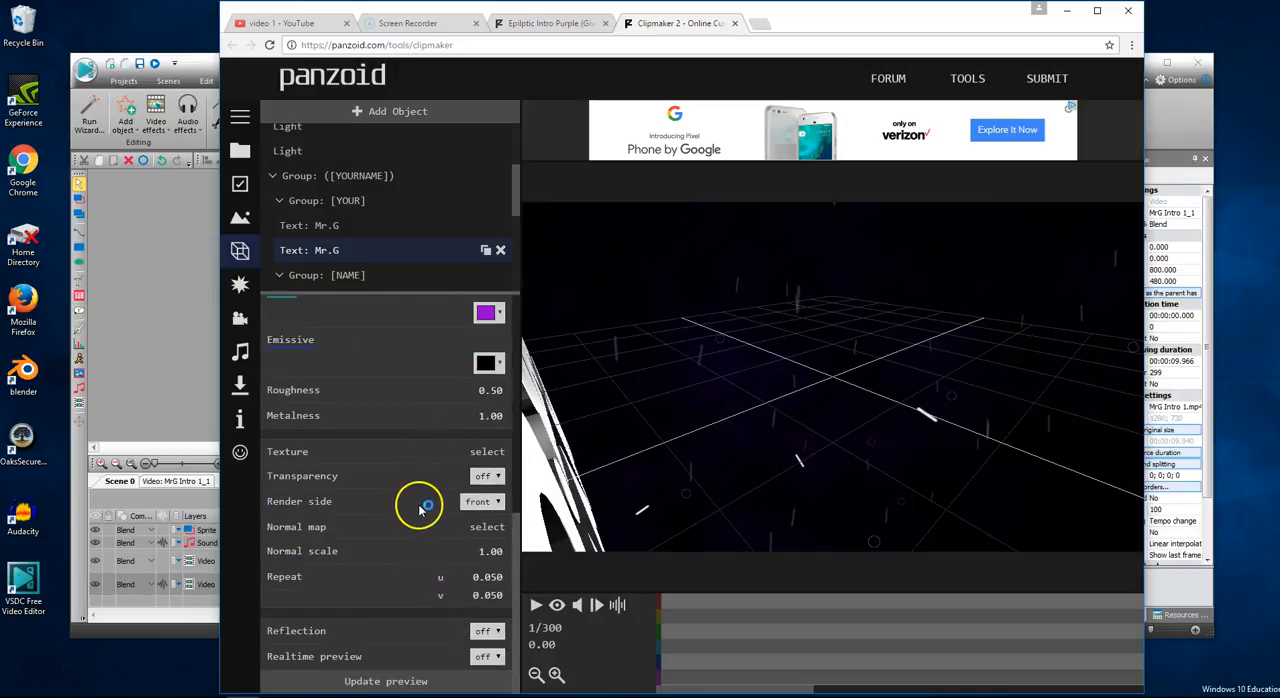
scroll(410, 505, up, 5)
scroll(360, 390, up, 1)
scroll(363, 385, down, 1)
scroll(365, 390, up, 1)
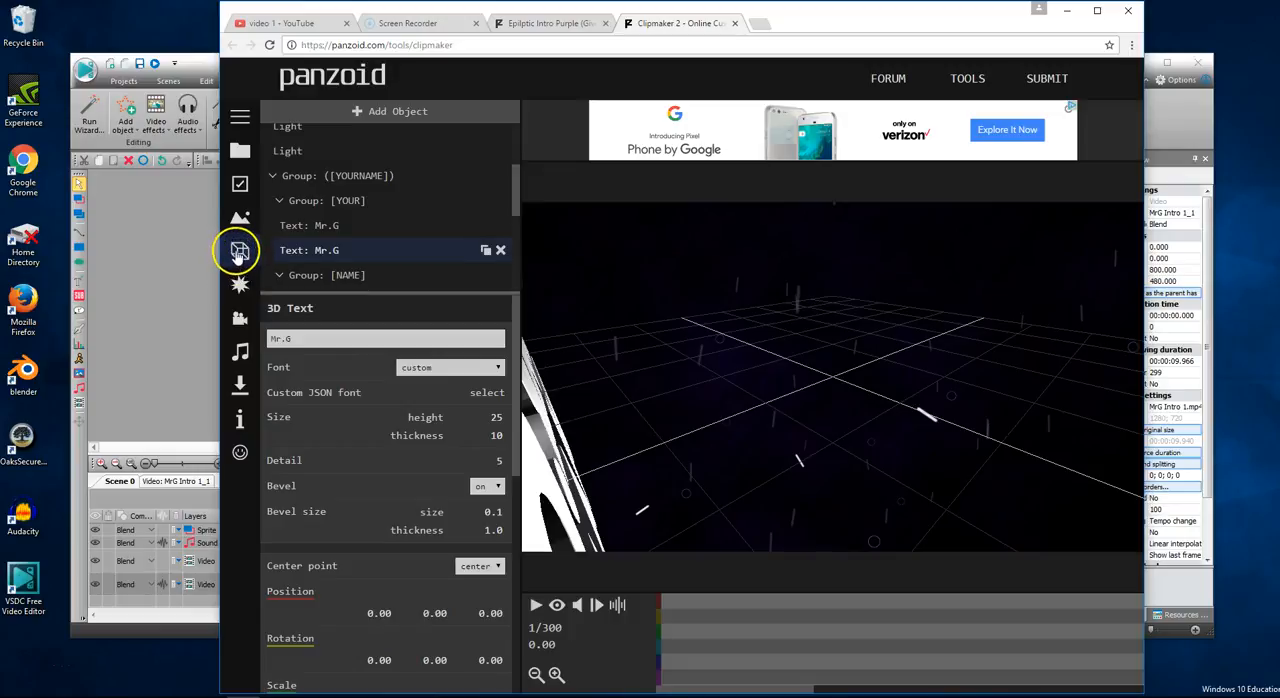
click(536, 605)
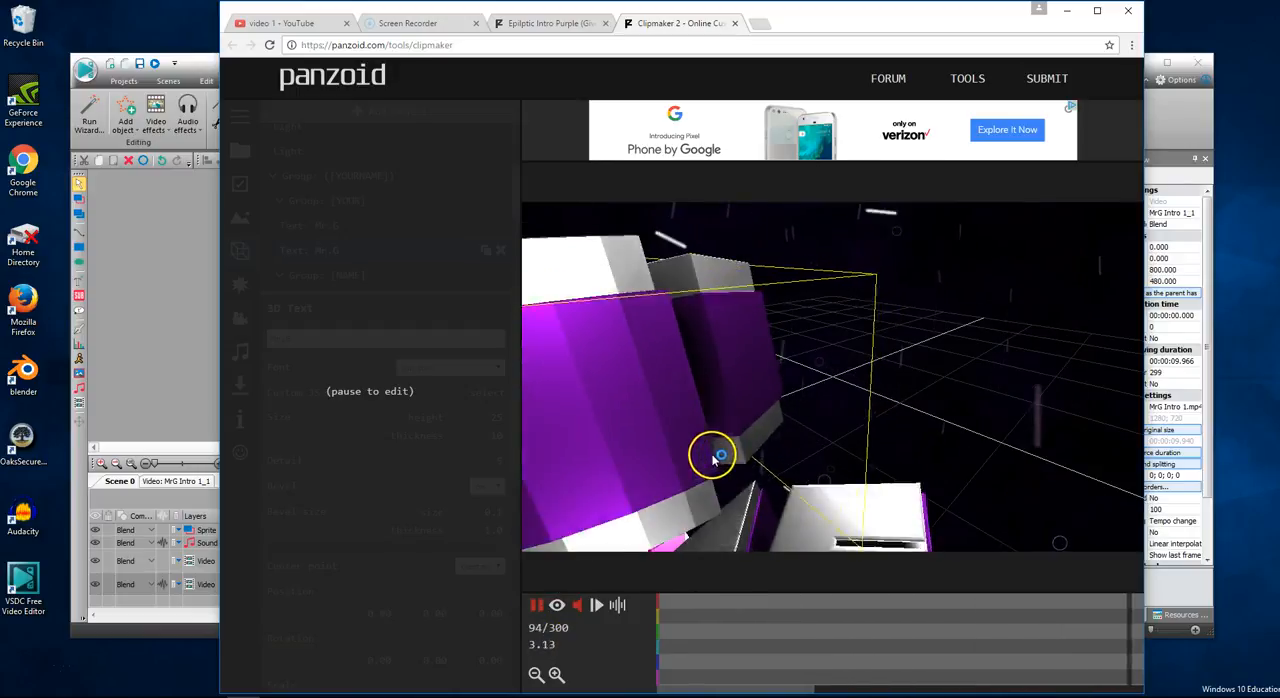
click(535, 606)
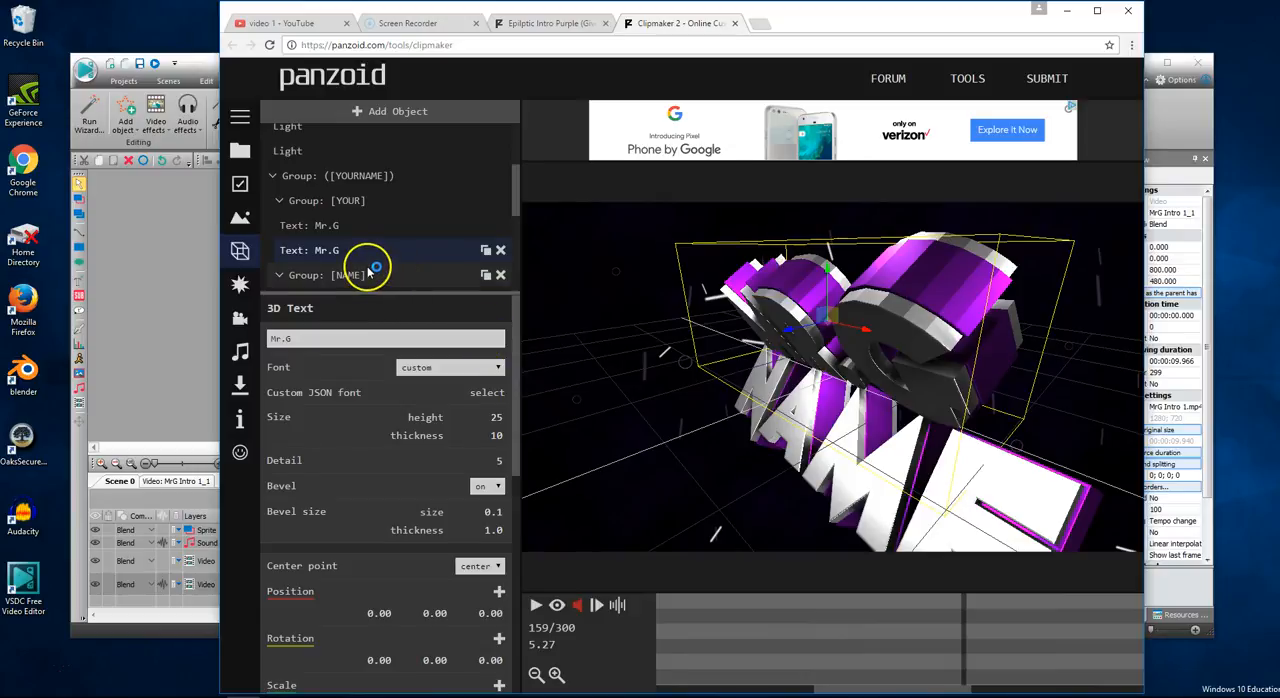
- Change both "NAME" text objects in the [NAME] group to "Films"
click(350, 201)
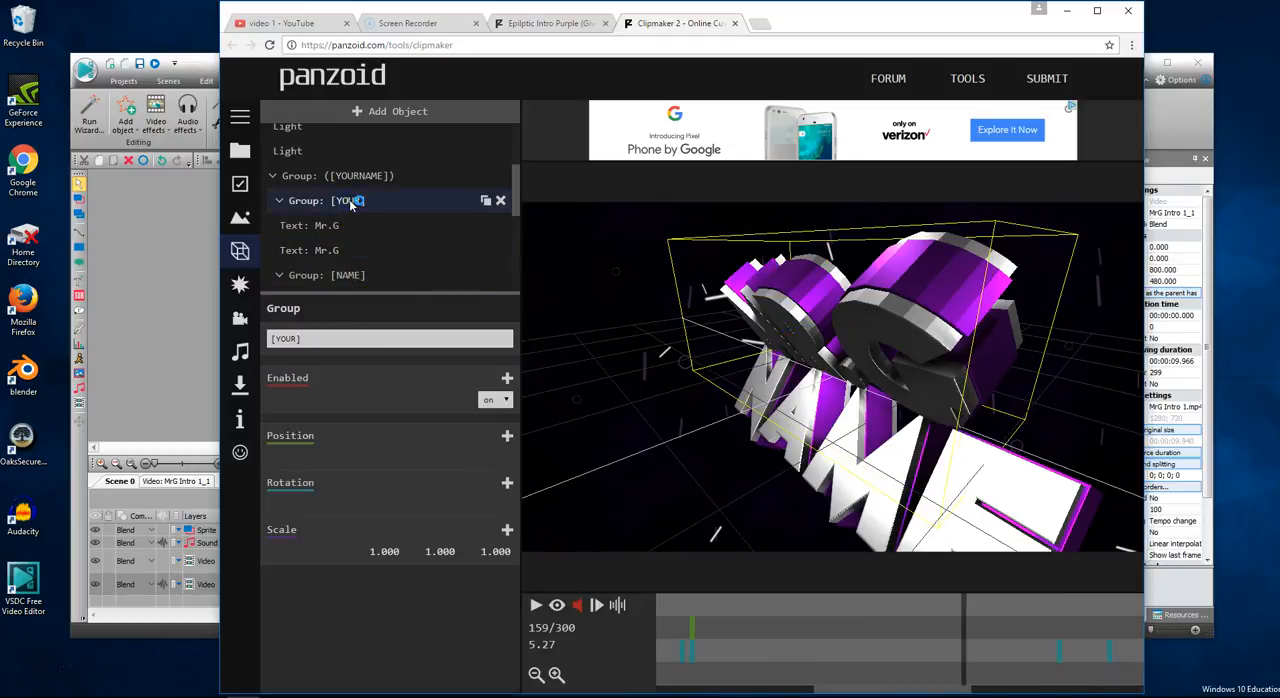
scroll(349, 218, down, 2)
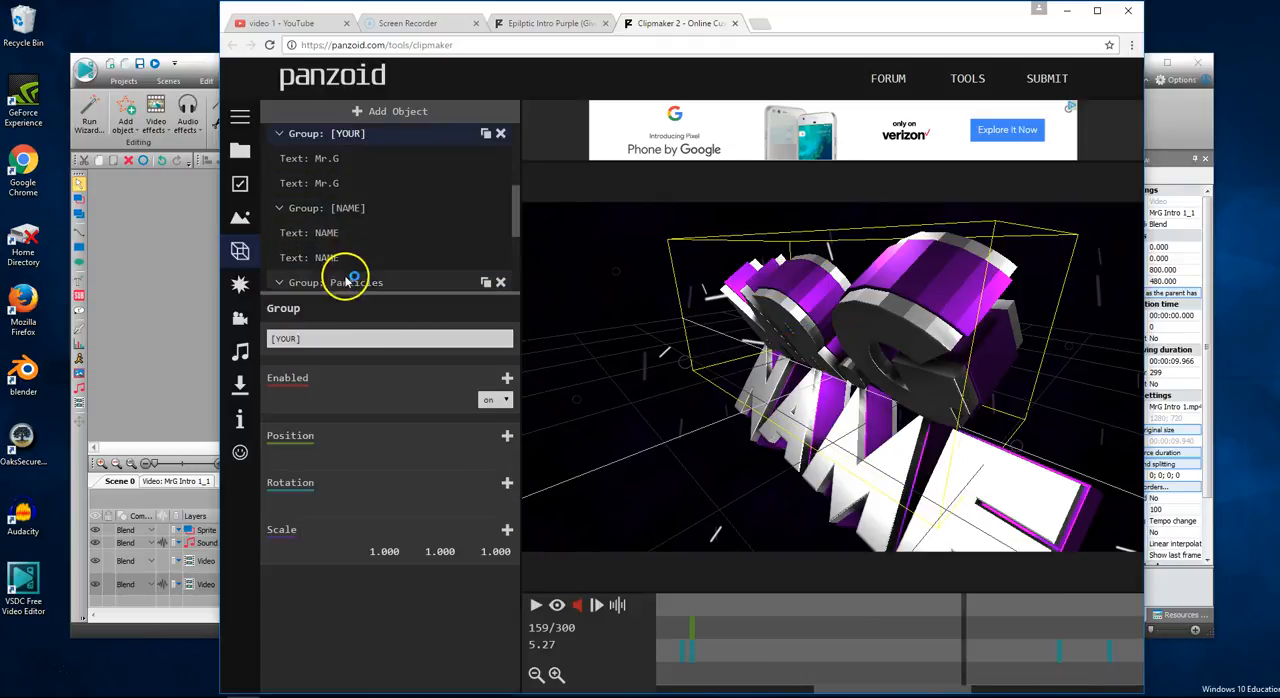
click(340, 212)
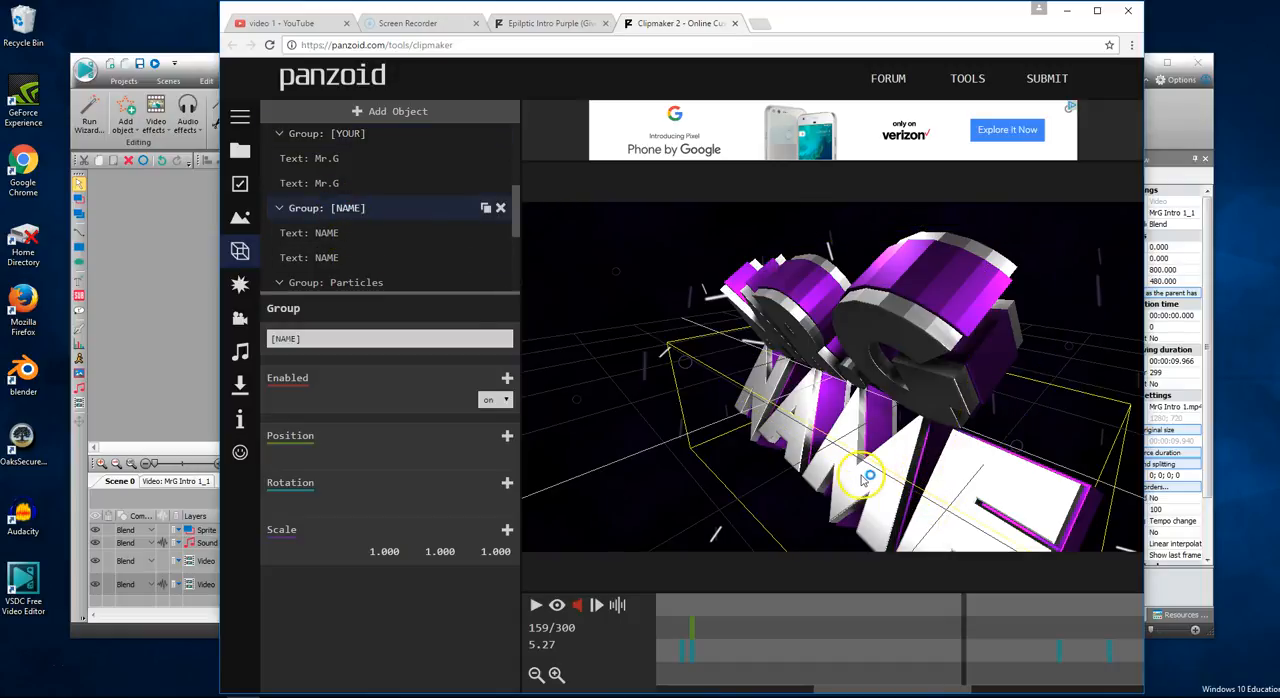
click(326, 236)
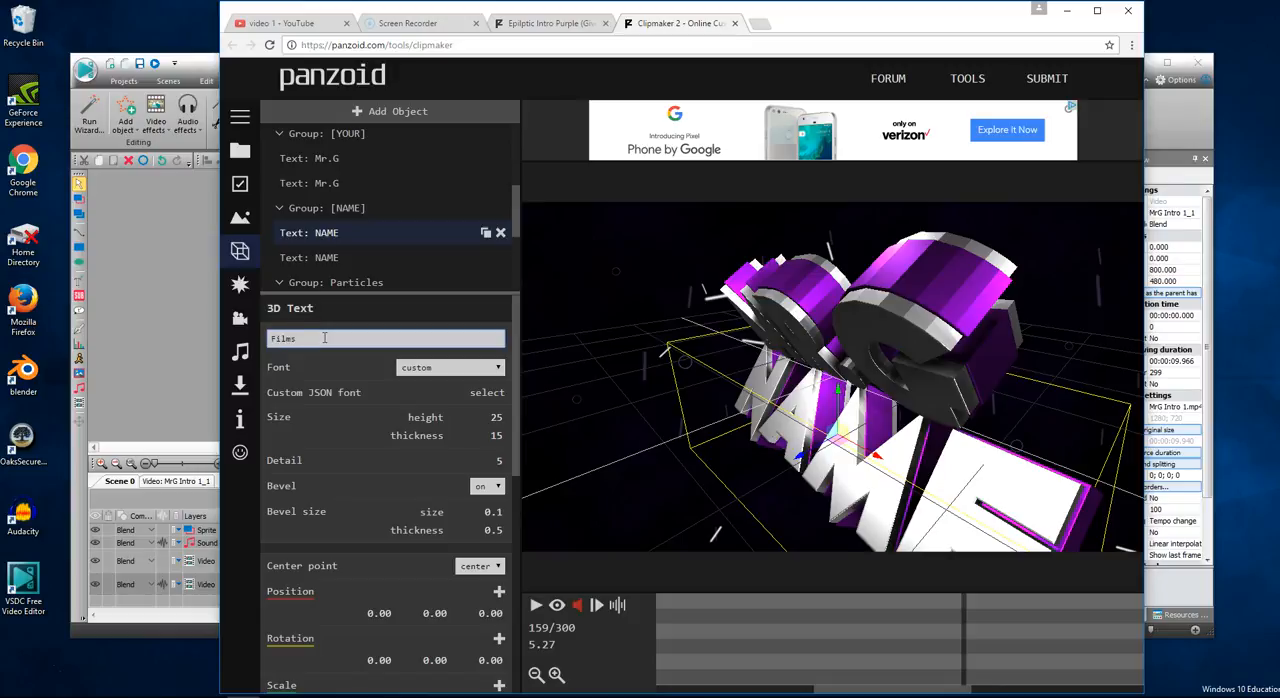
key(Return)
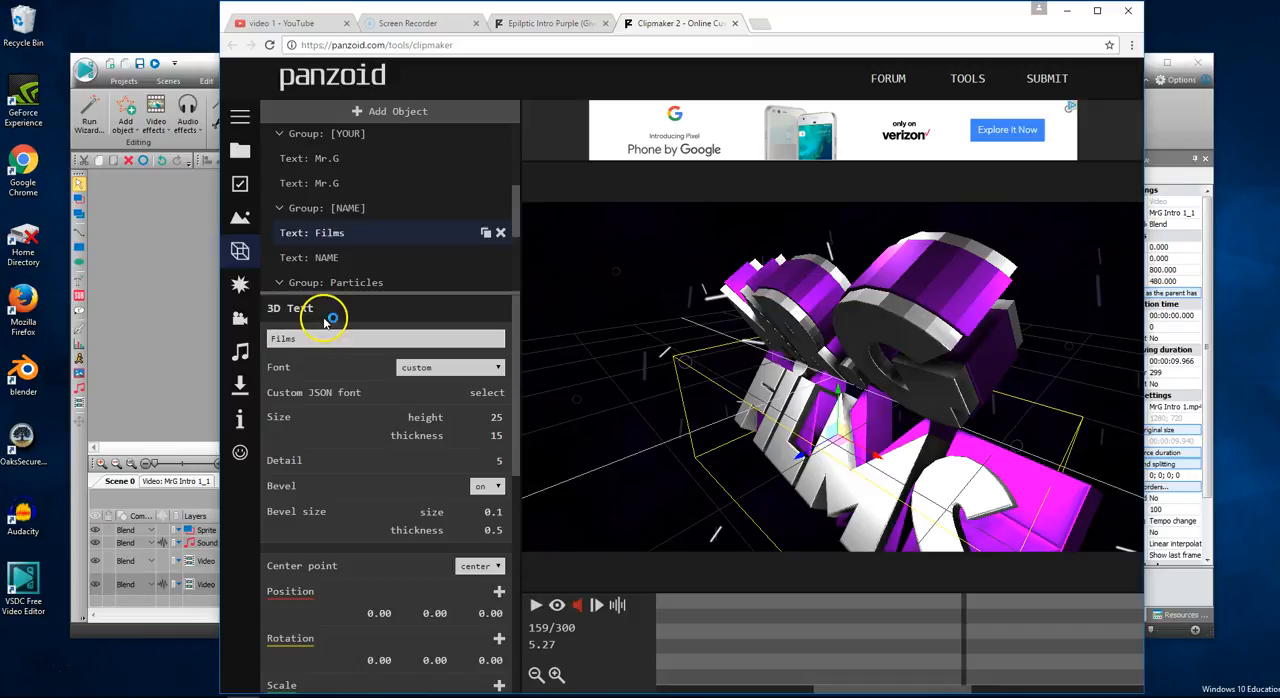
click(335, 260)
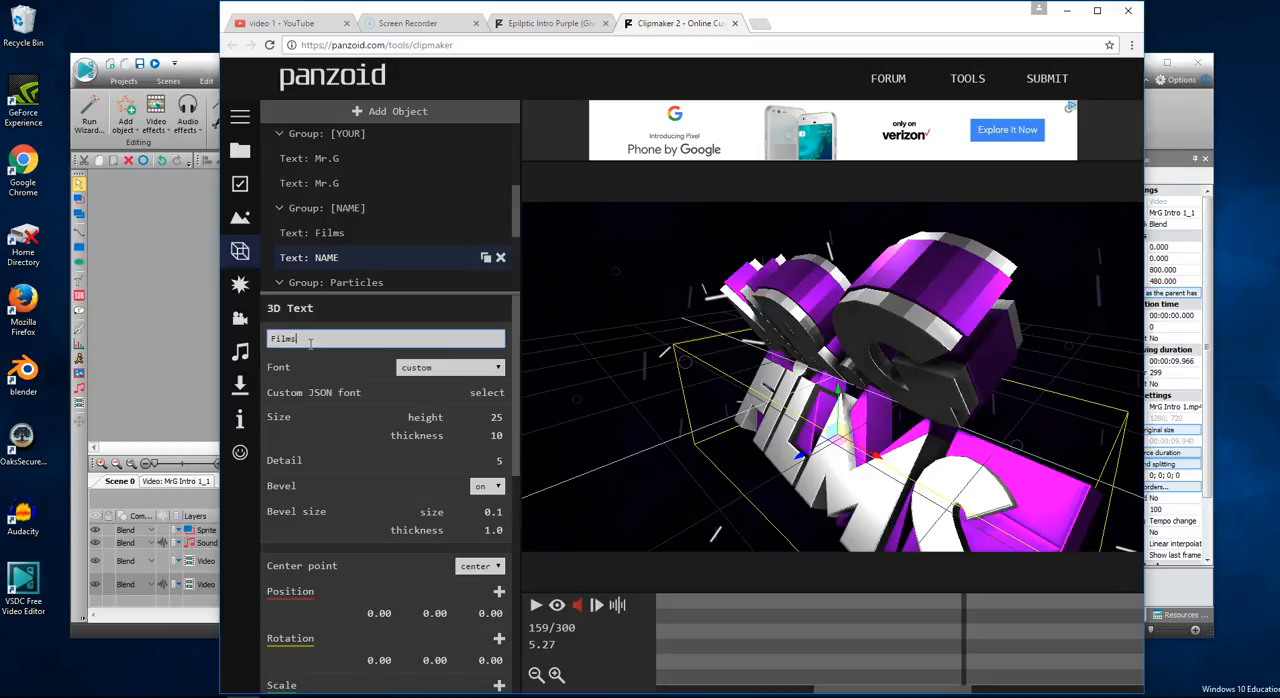
click(310, 342)
text(Films)
key(Return)
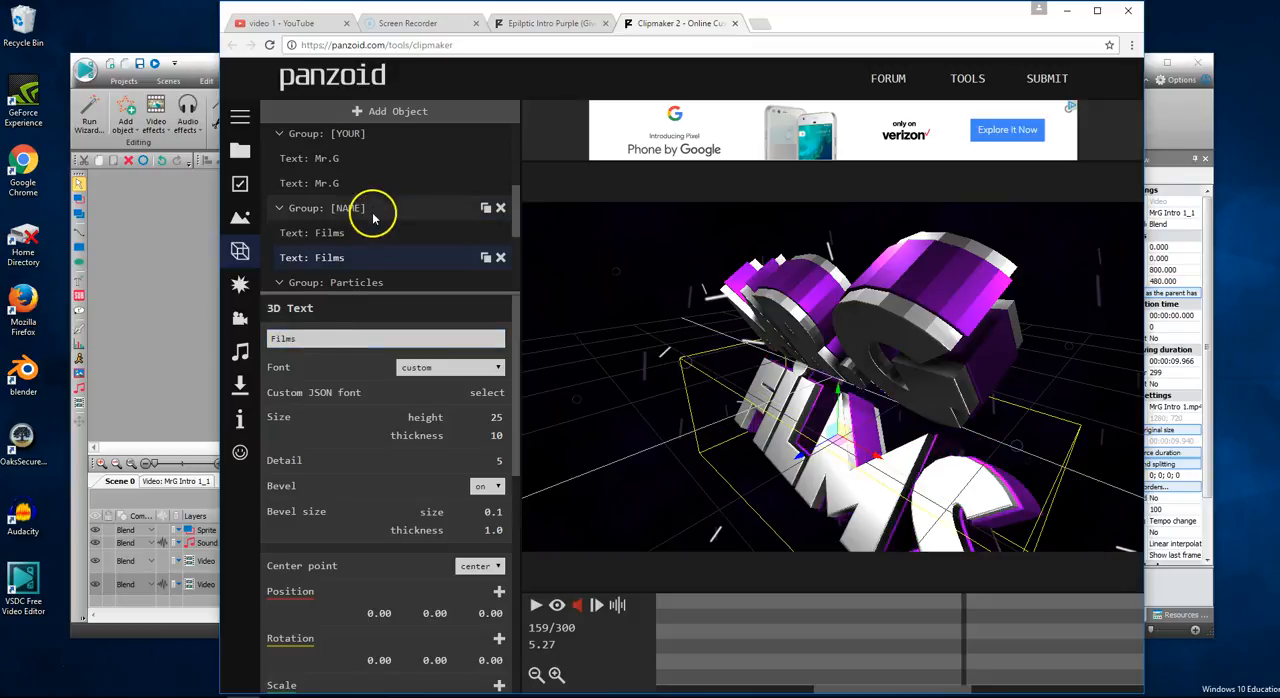
- Play the animation up to frame 128 and examine the settings of the first five lights in the LIGHT group
scroll(335, 270, down, 5)
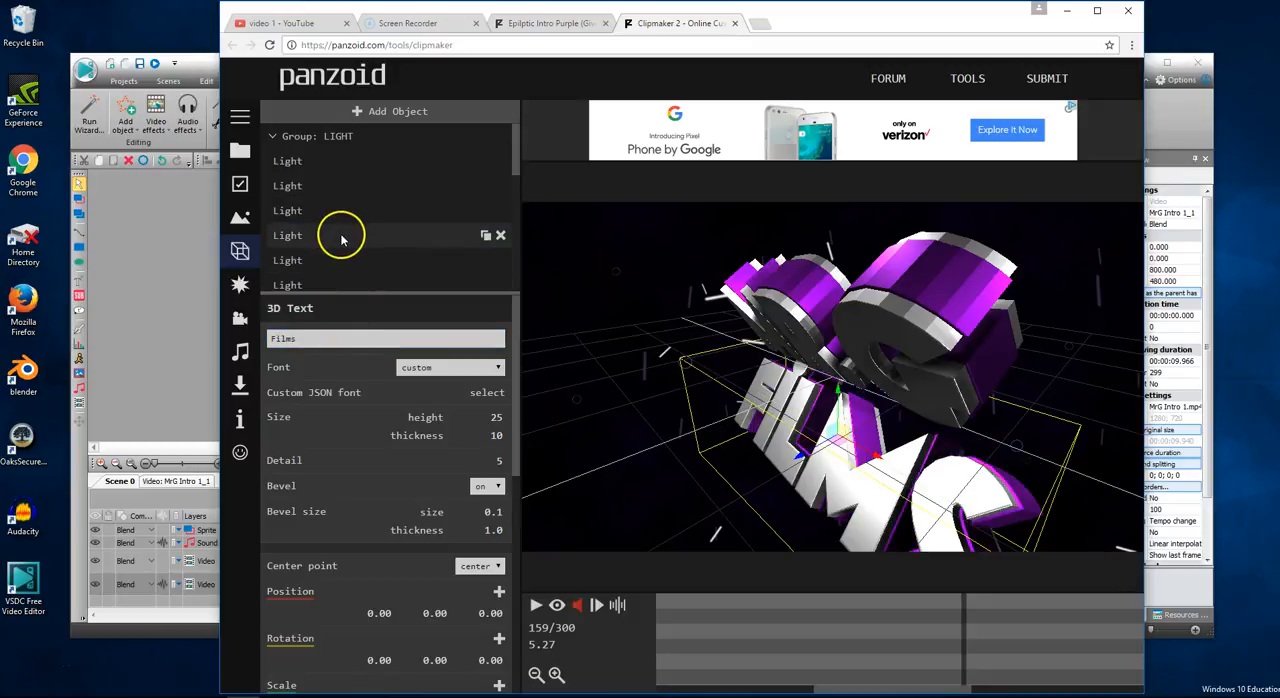
click(539, 606)
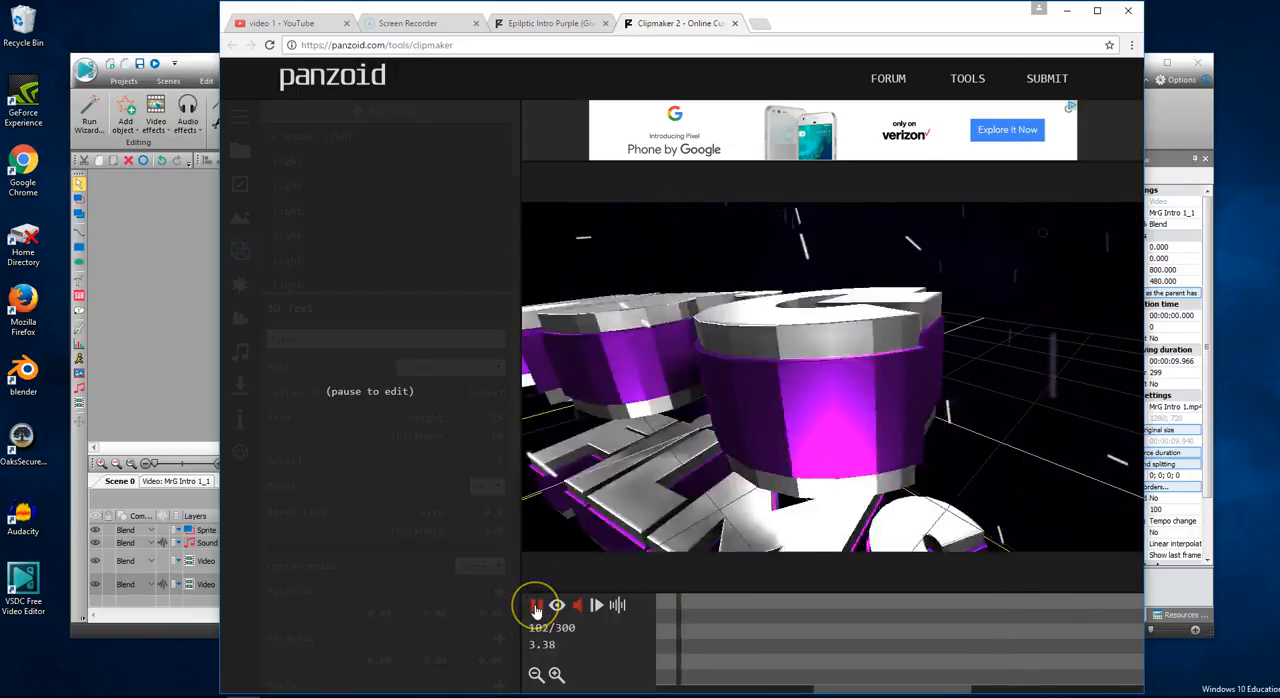
click(535, 606)
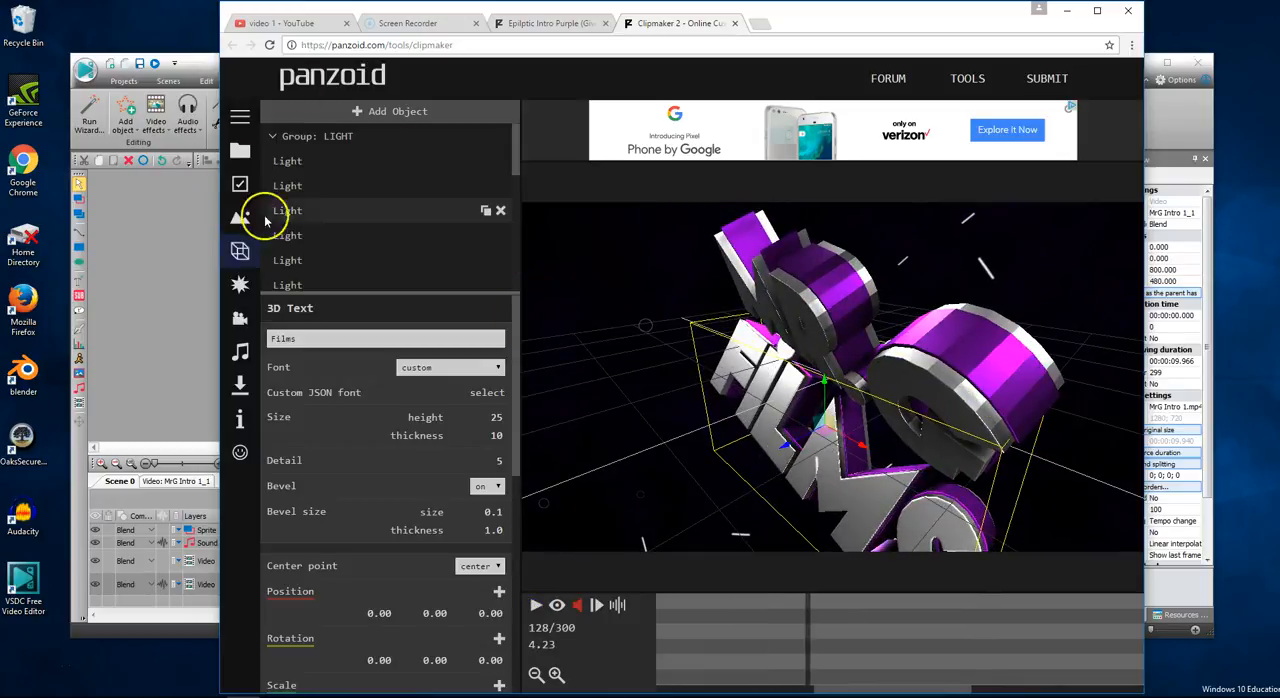
scroll(378, 520, down, 3)
scroll(375, 545, up, 3)
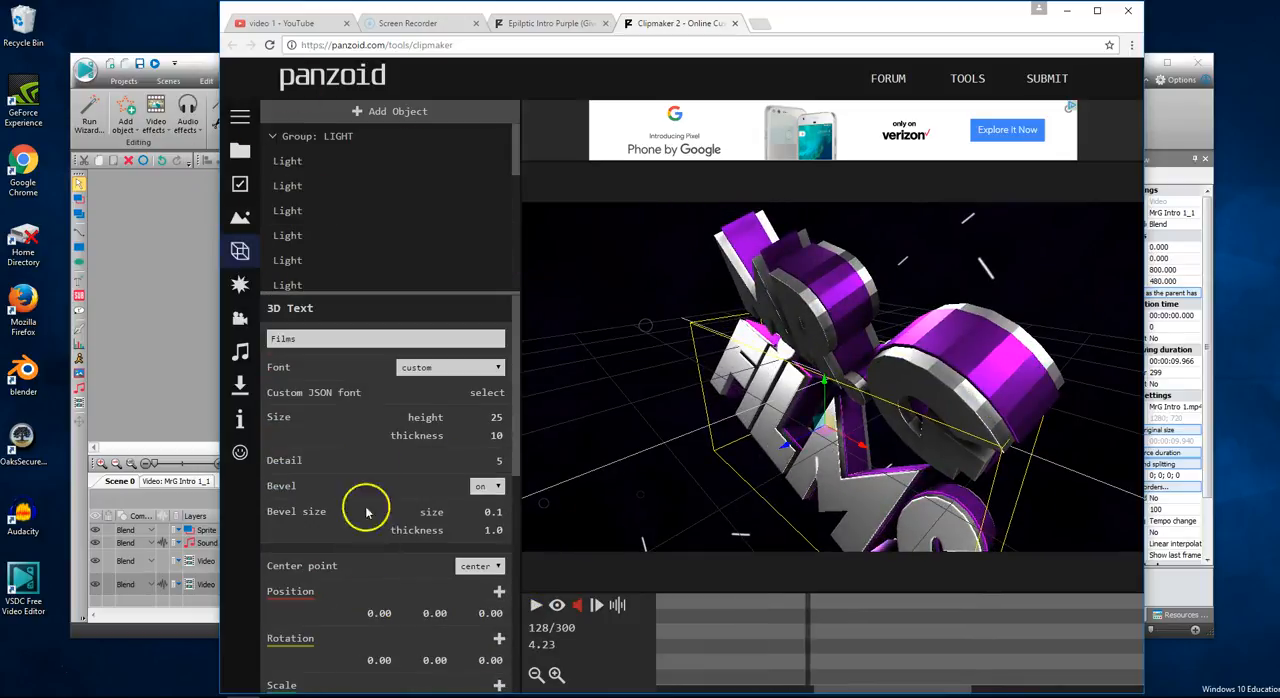
click(288, 161)
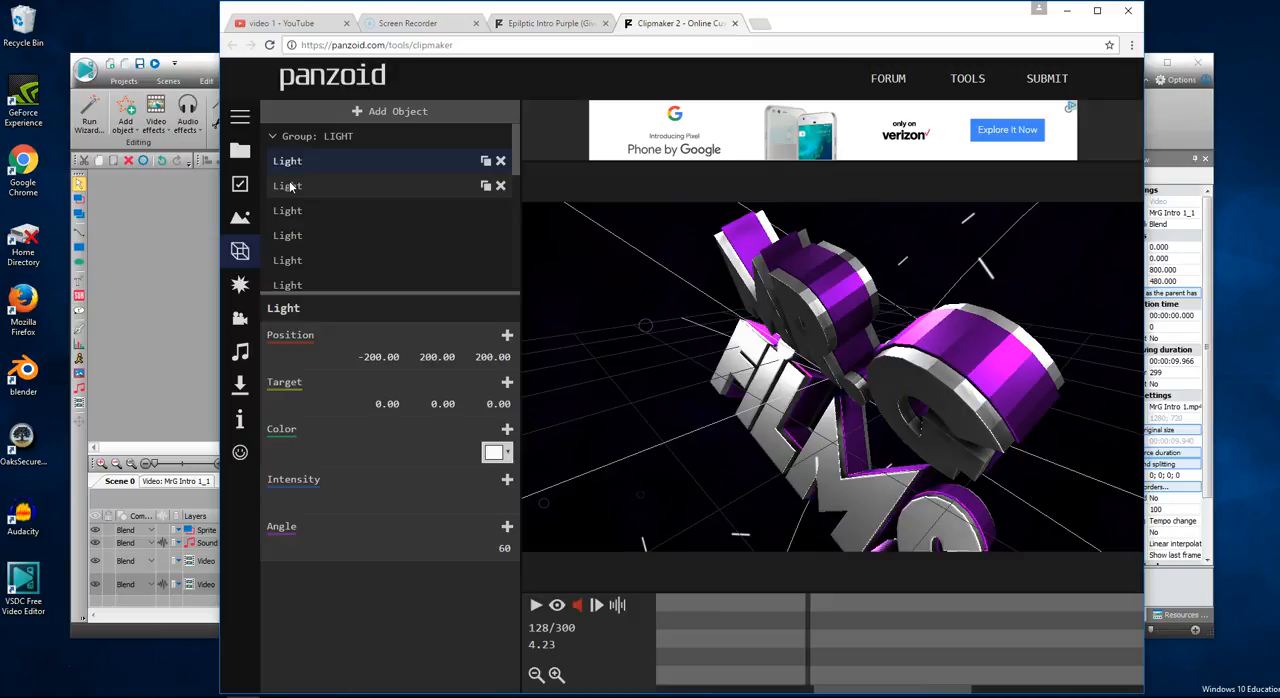
click(288, 186)
click(291, 211)
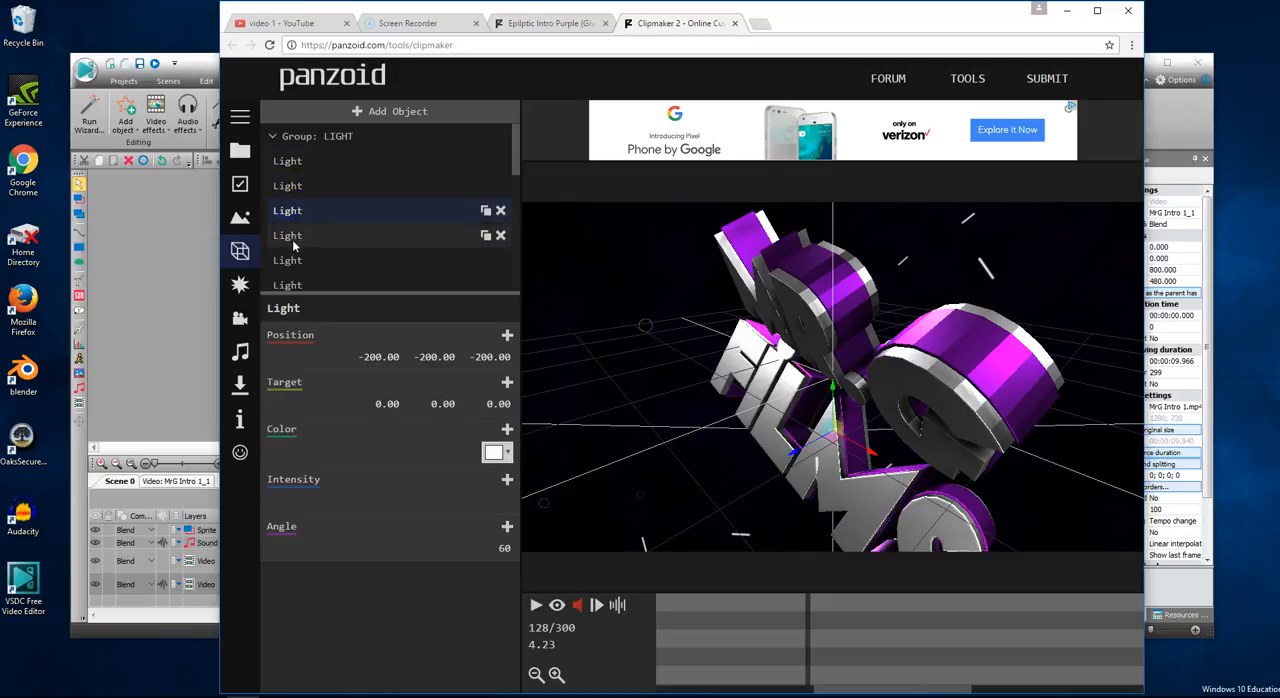
click(290, 240)
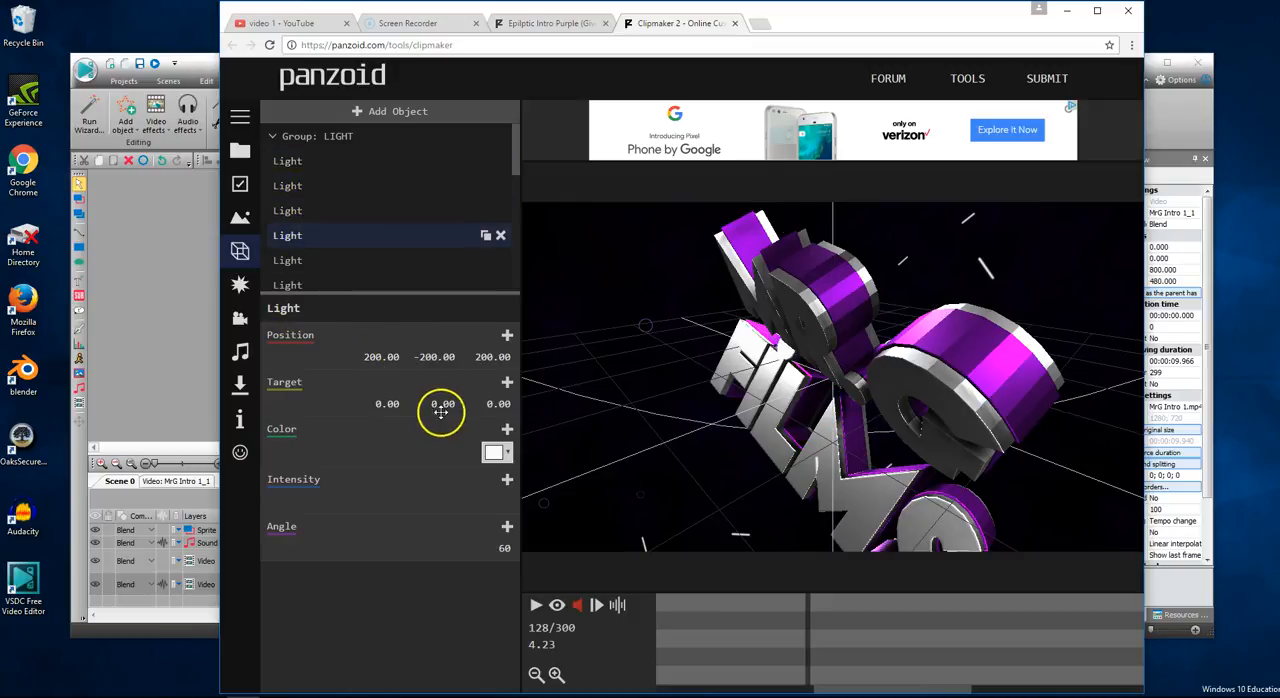
click(288, 258)
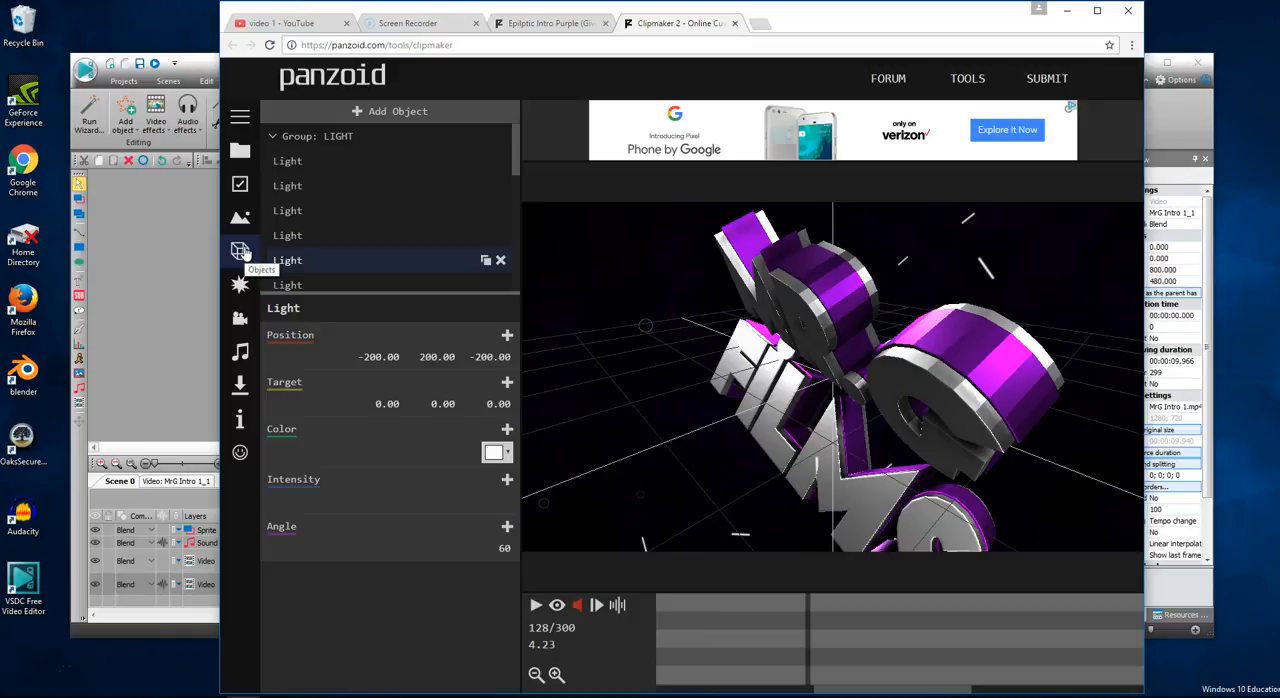
- Render the intro in balanced mode as .mkv (vp8/opus), allowing the site to store files on this device
click(240, 387)
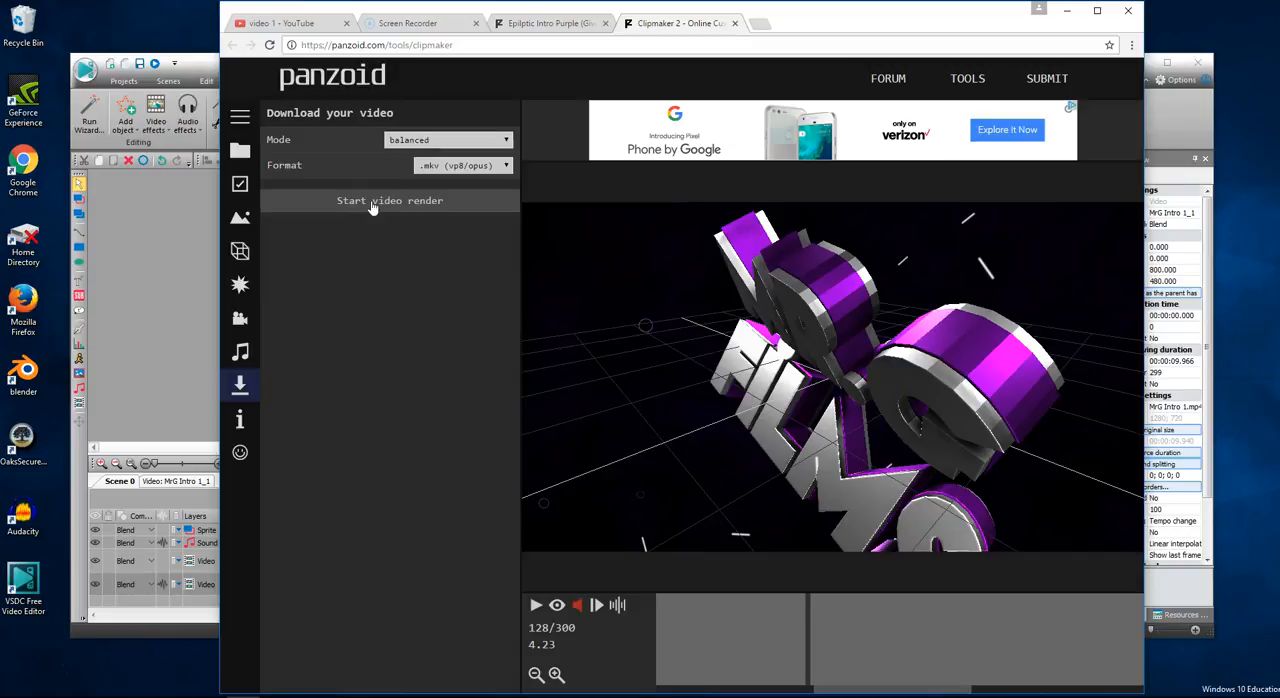
click(440, 141)
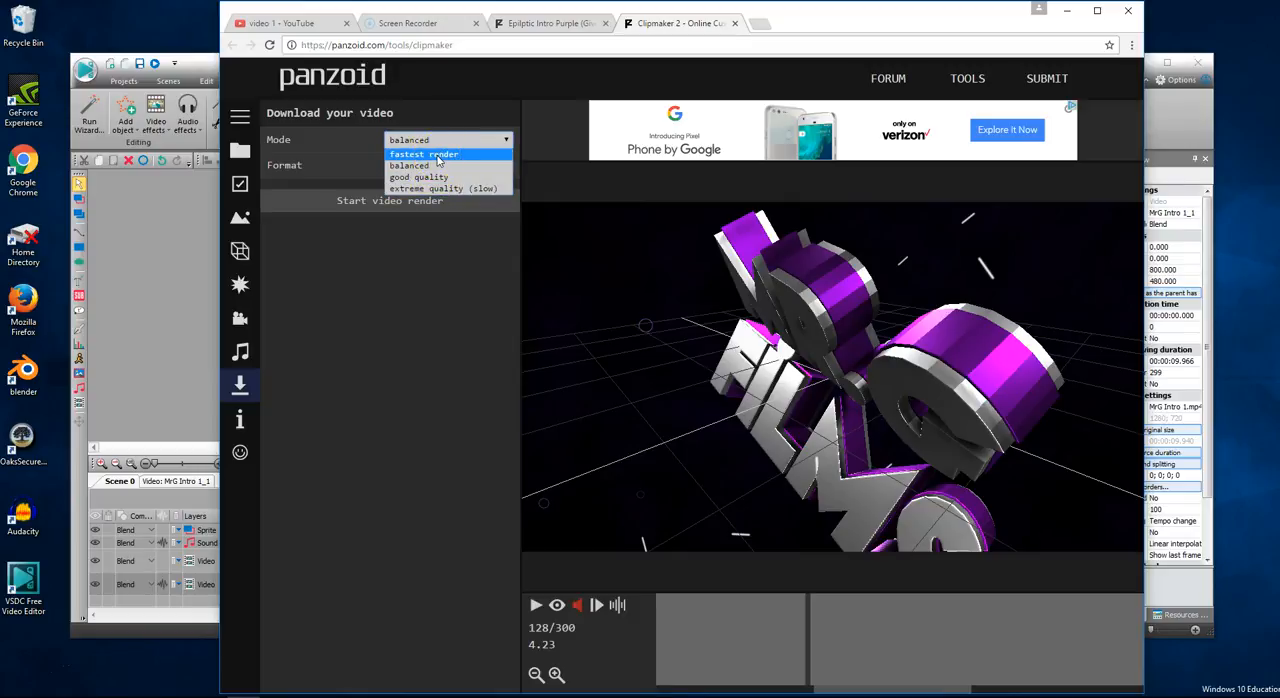
click(426, 169)
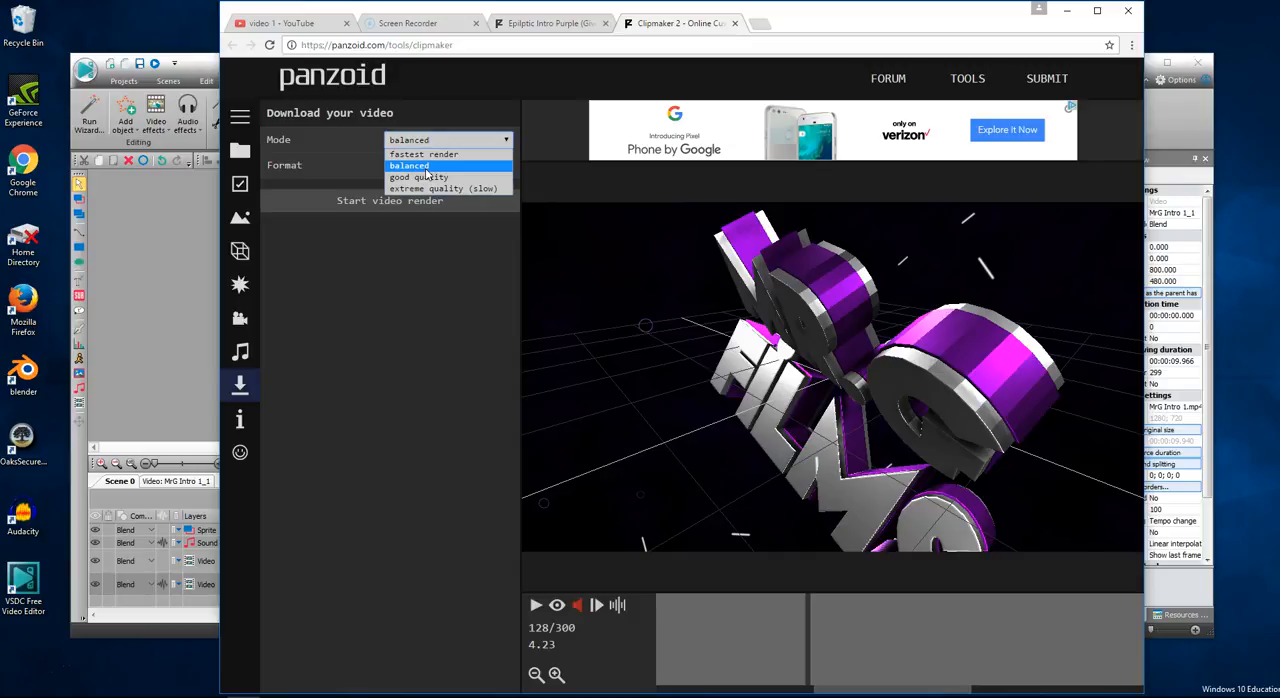
click(424, 172)
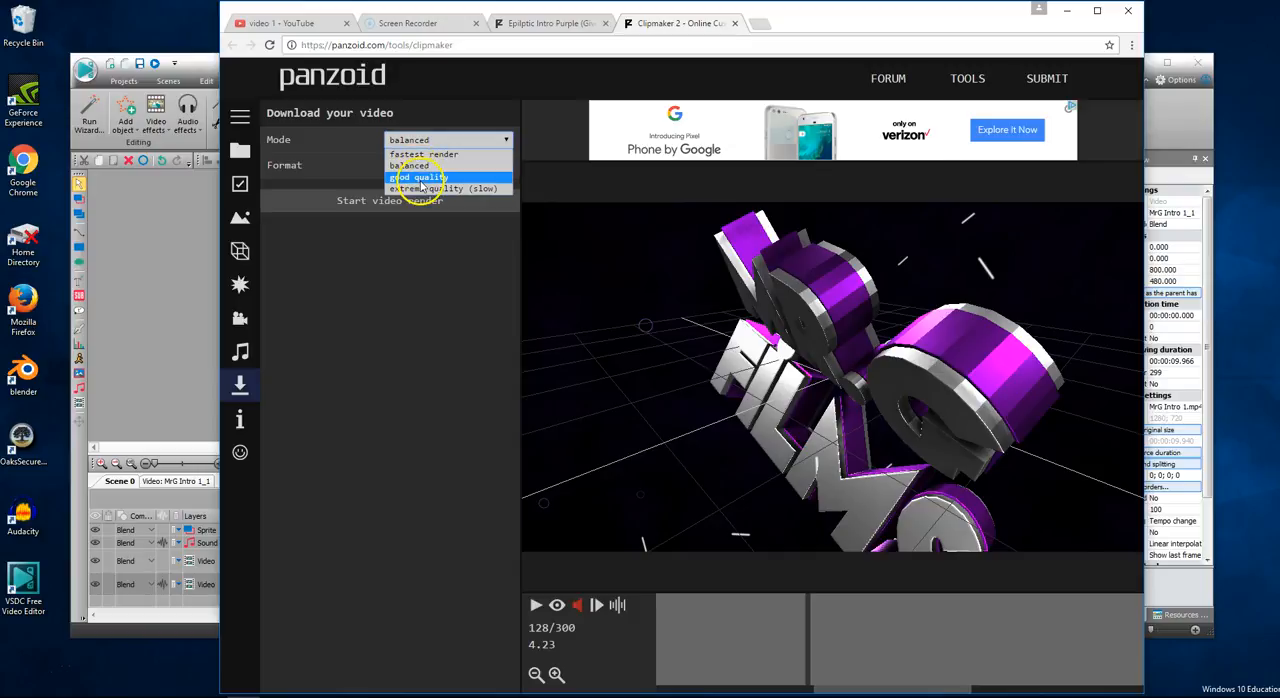
click(417, 168)
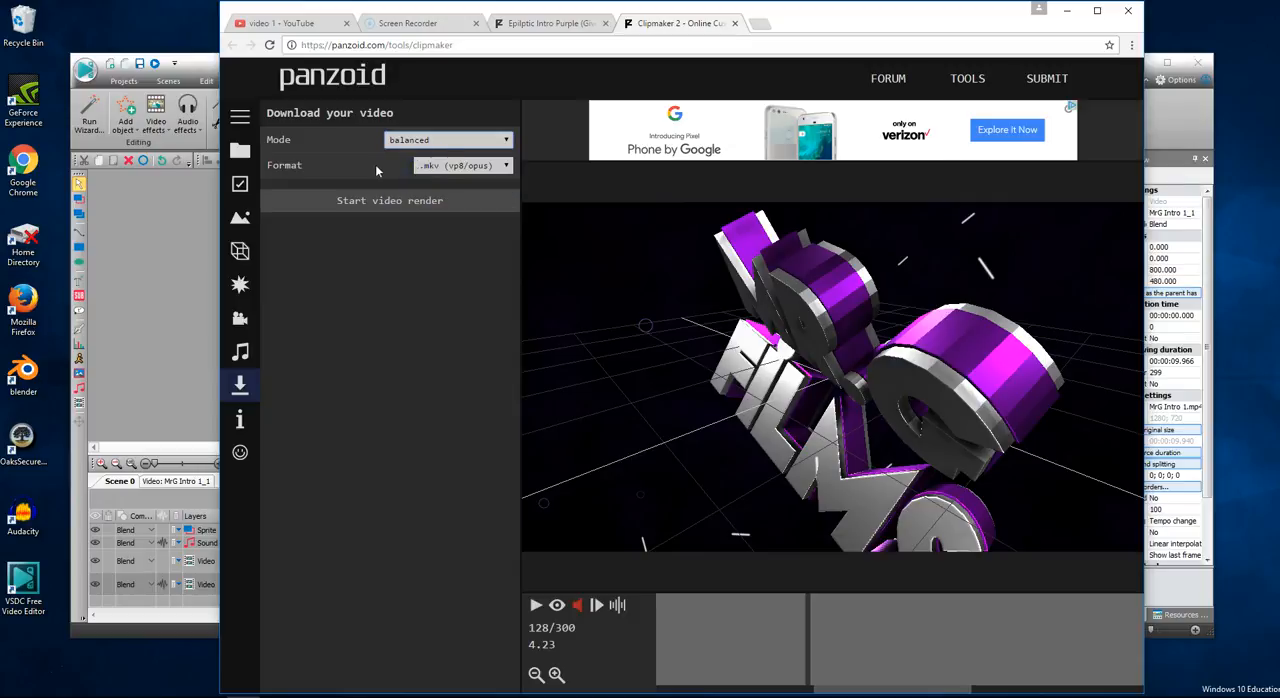
click(445, 165)
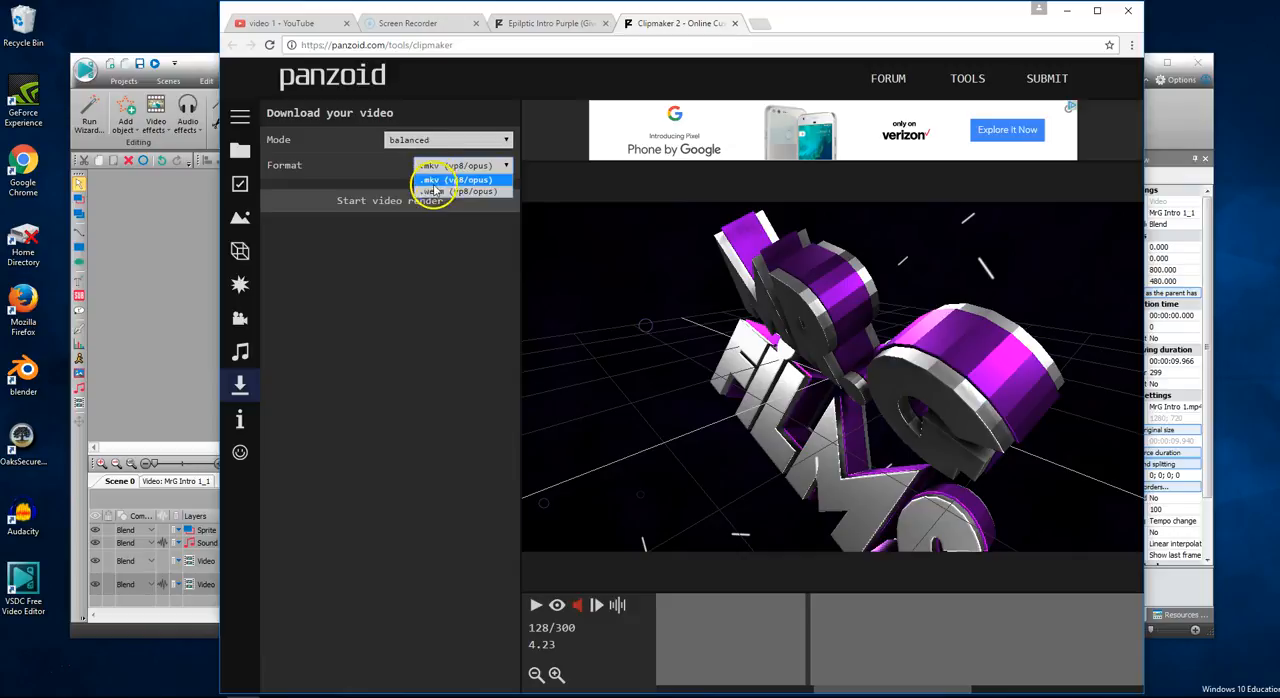
click(437, 183)
click(388, 201)
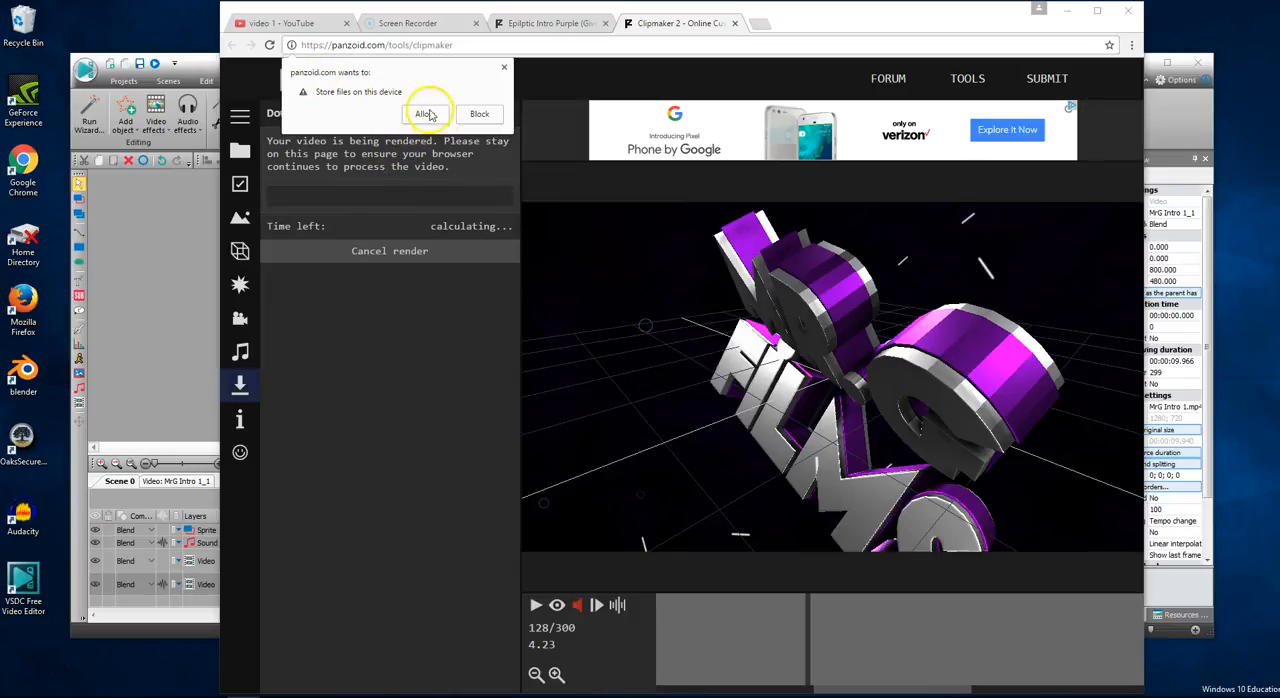
click(426, 113)
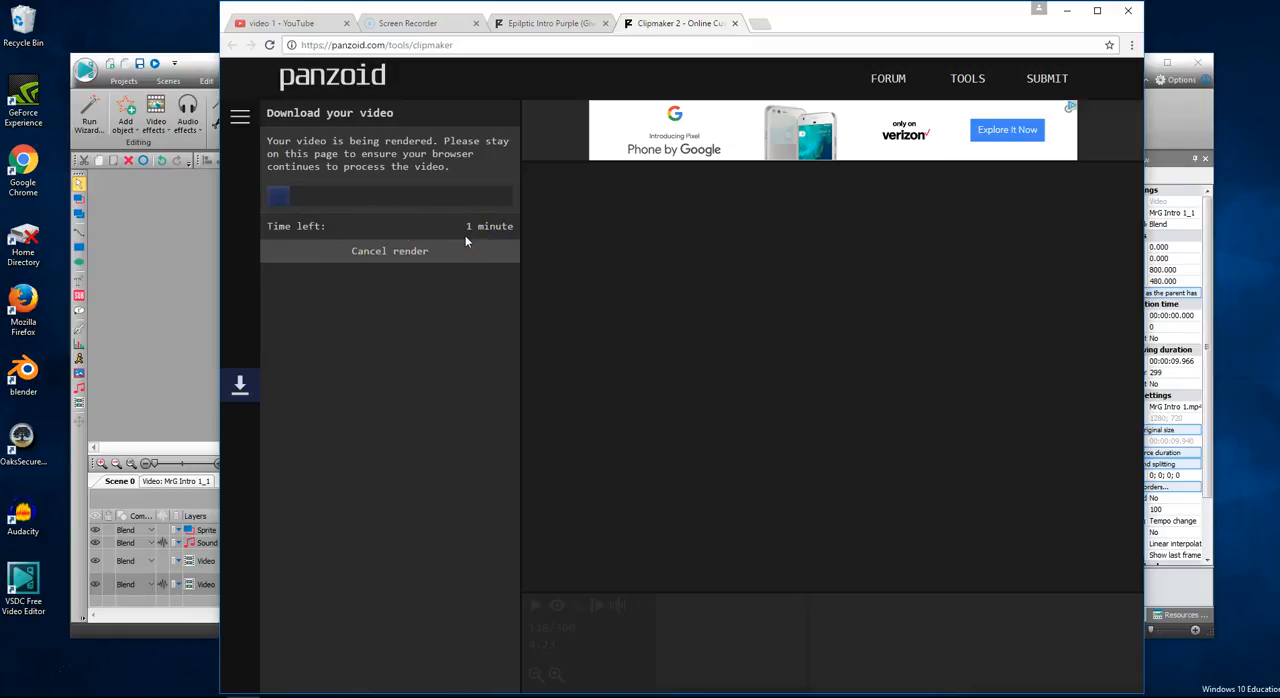
click(480, 232)
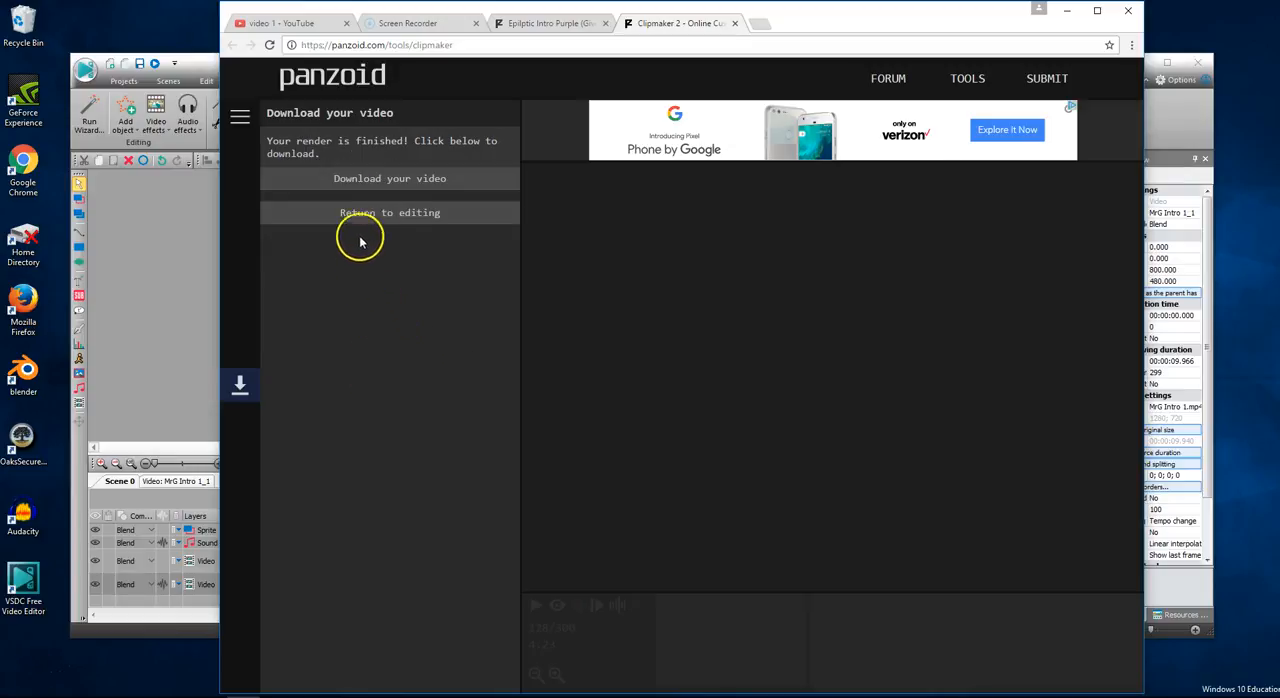
- Download the rendered video and show video.mkv in its Downloads folder
click(378, 184)
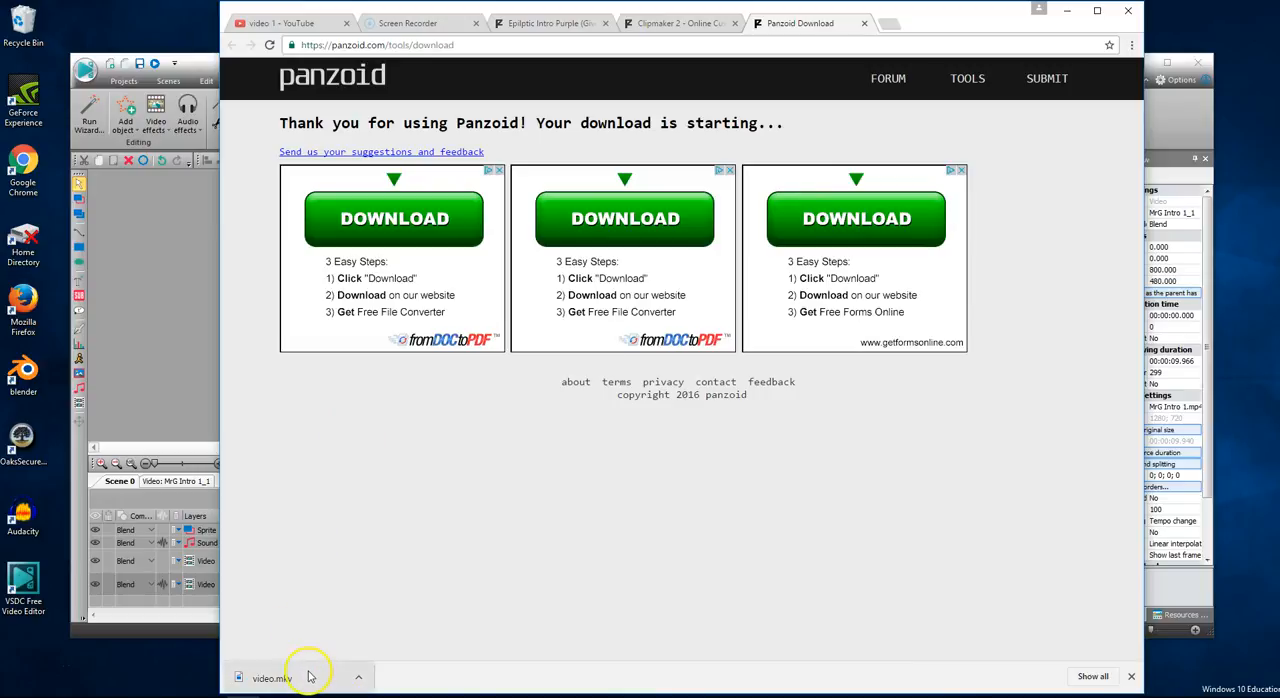
click(361, 679)
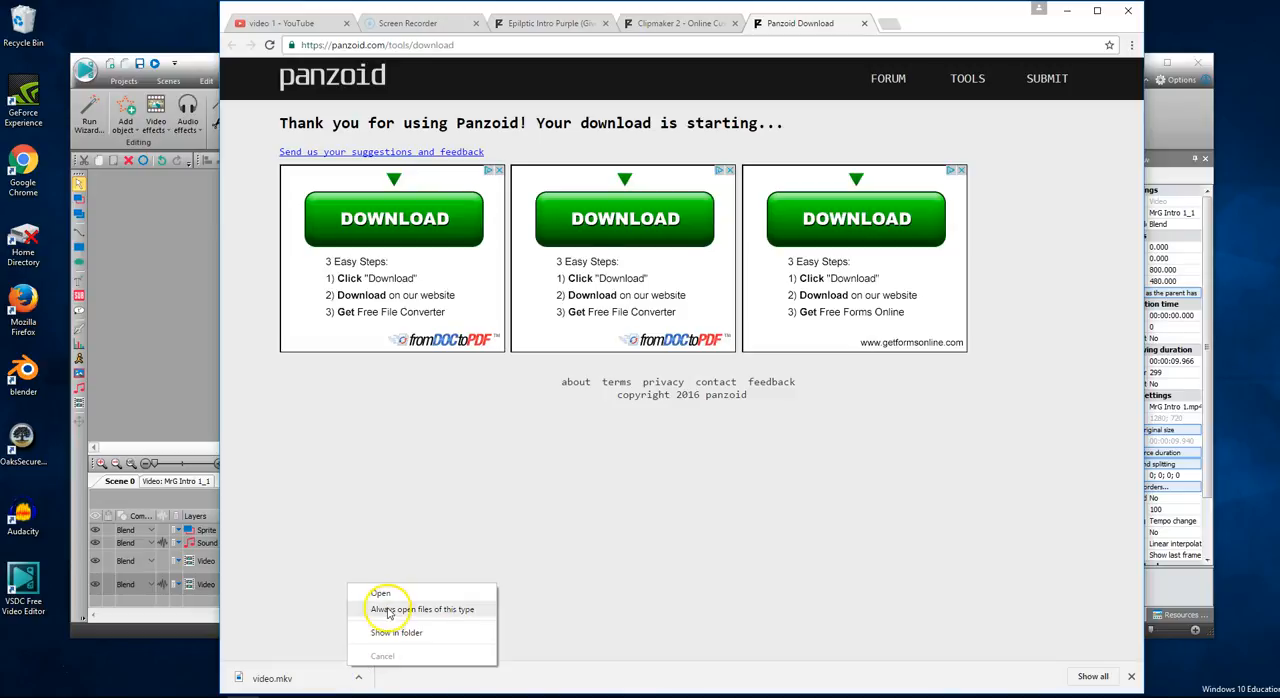
click(385, 643)
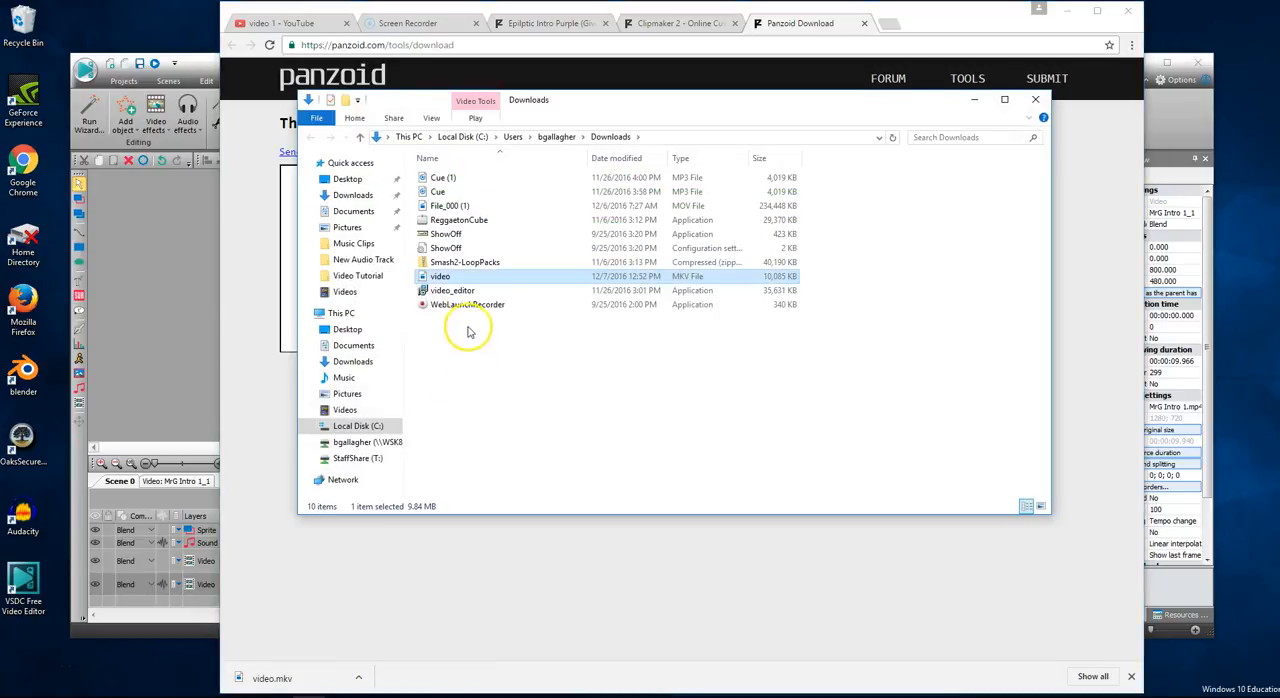
- Copy the downloaded video file from Downloads into the Videos folder
right_click(455, 277)
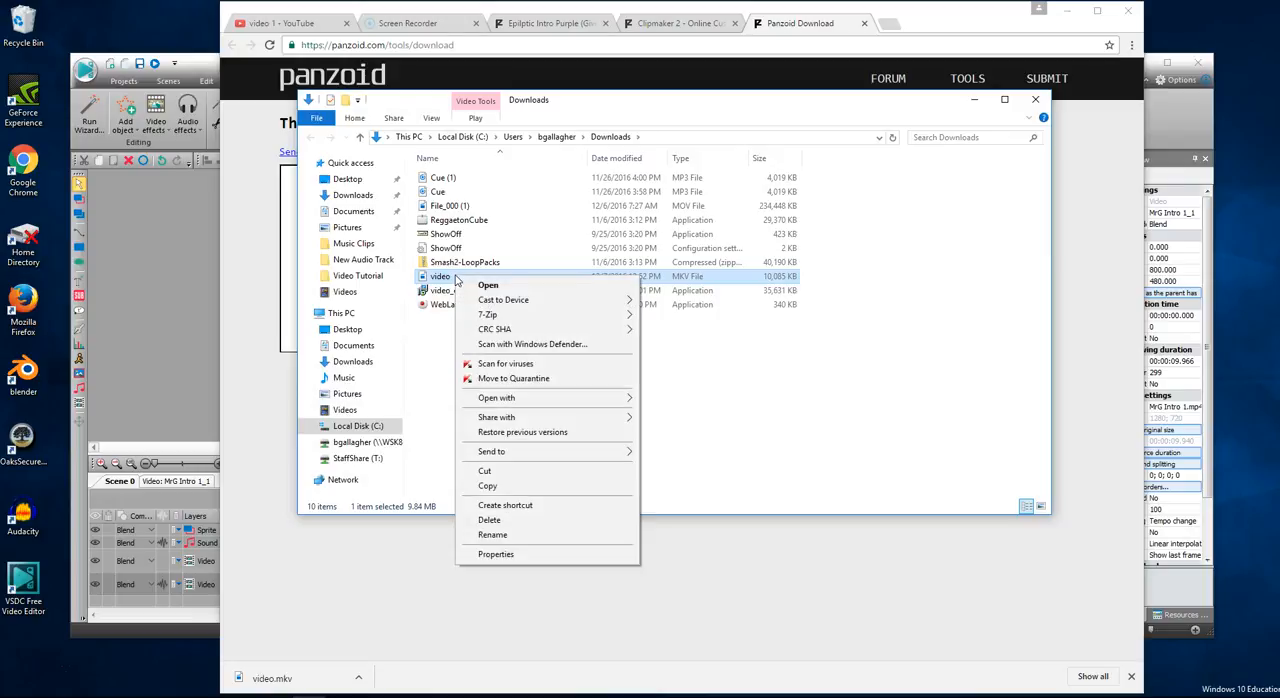
click(490, 486)
click(344, 410)
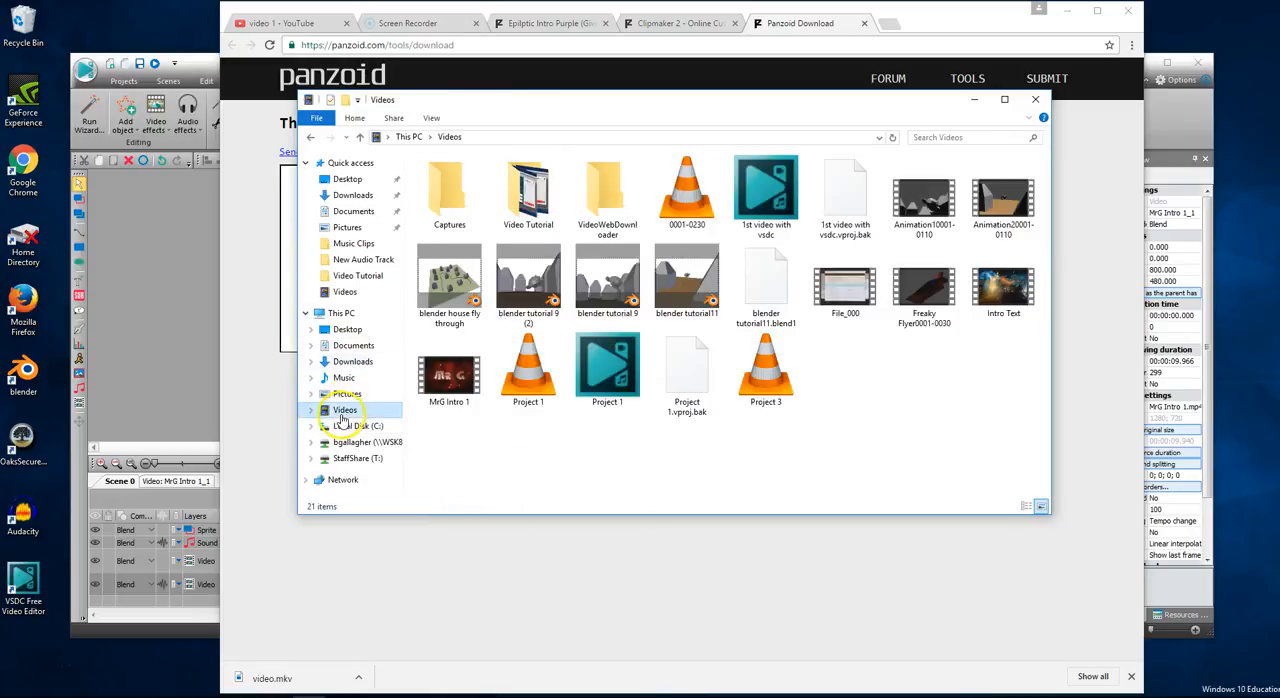
right_click(864, 391)
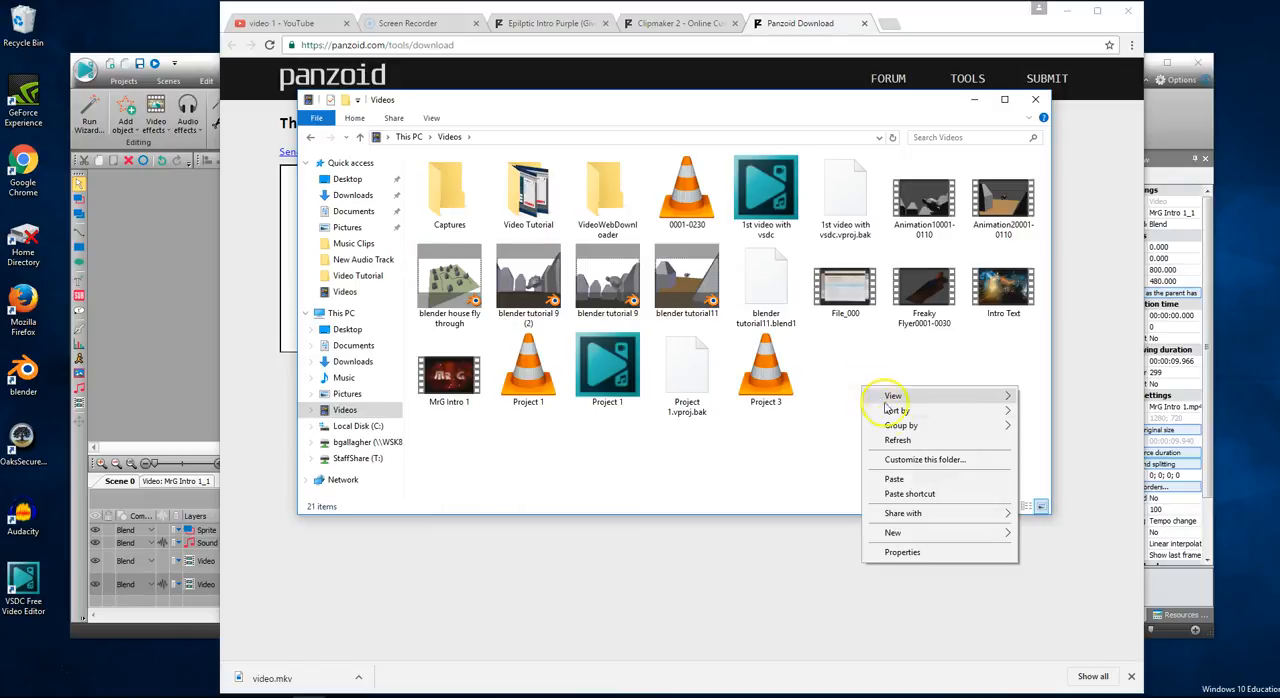
click(905, 482)
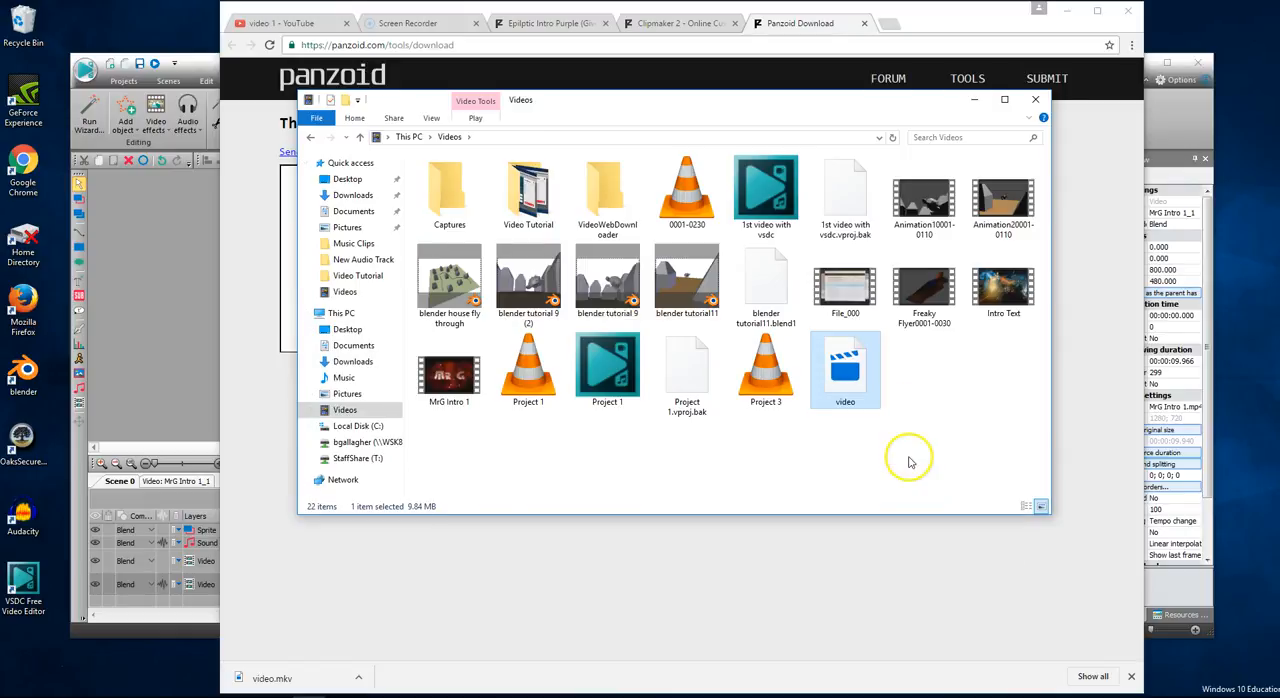
- Rename the copied video in the Videos folder as "MrG into 2" and try to play it
click(860, 401)
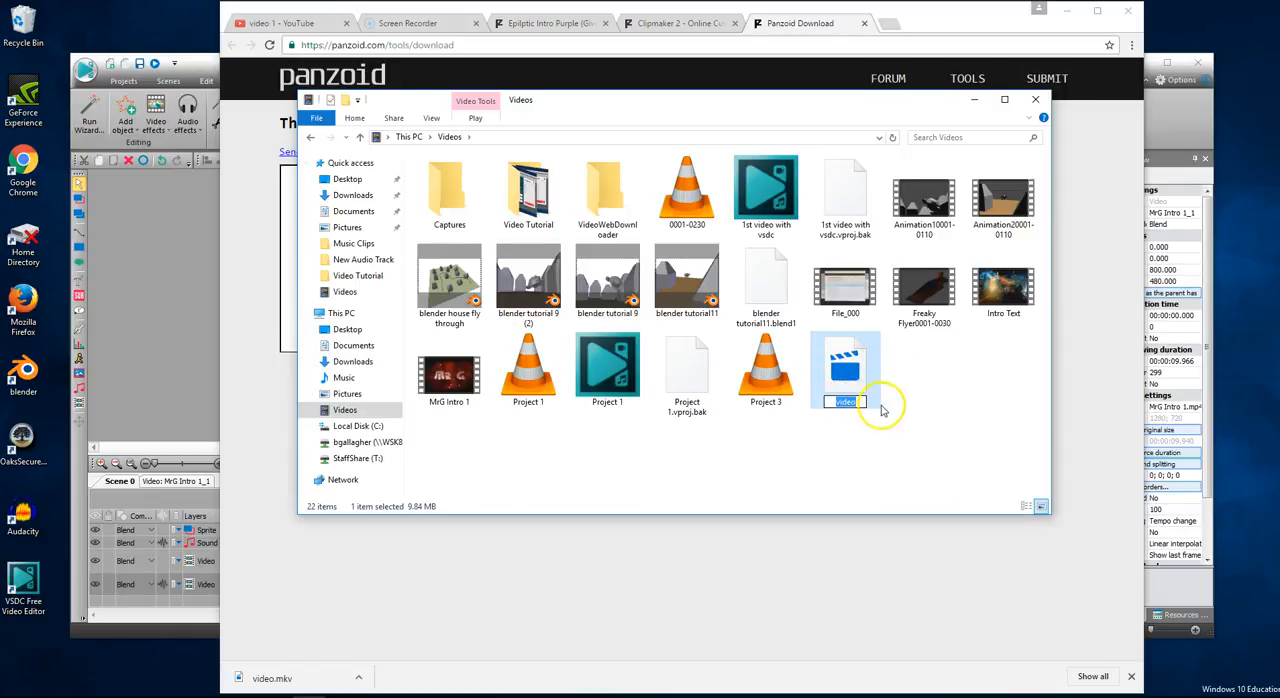
text(MrG in)
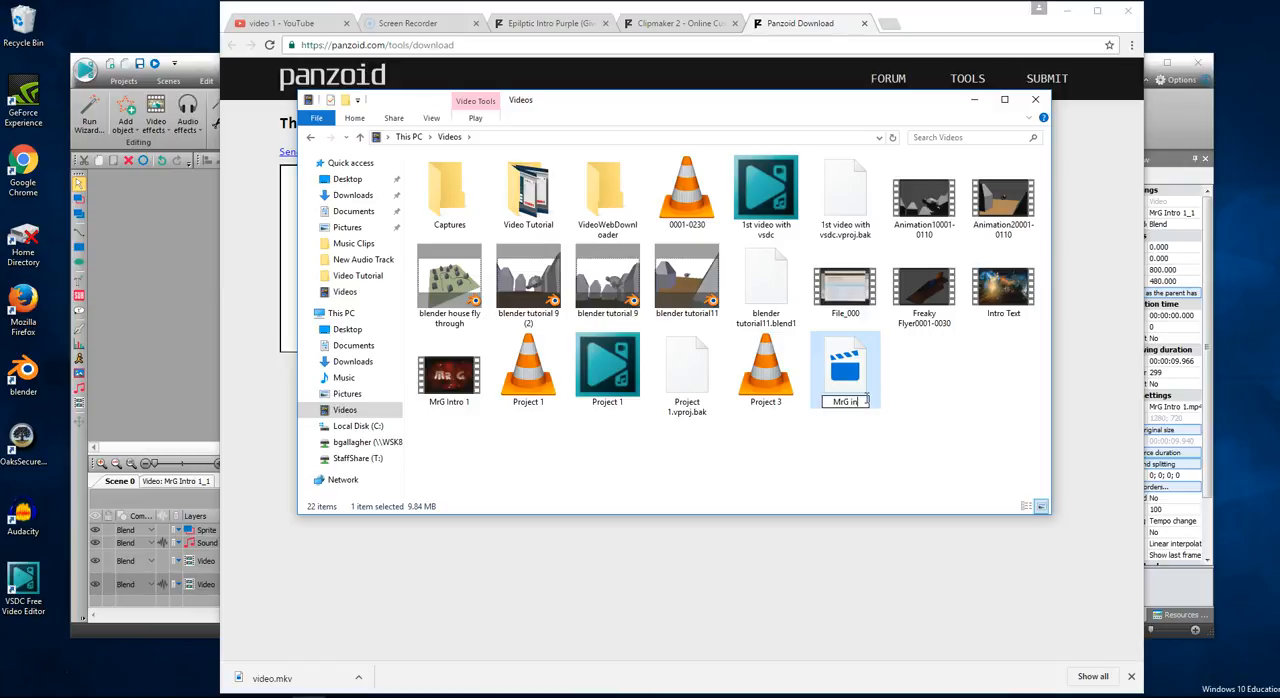
text(to 2)
click(943, 457)
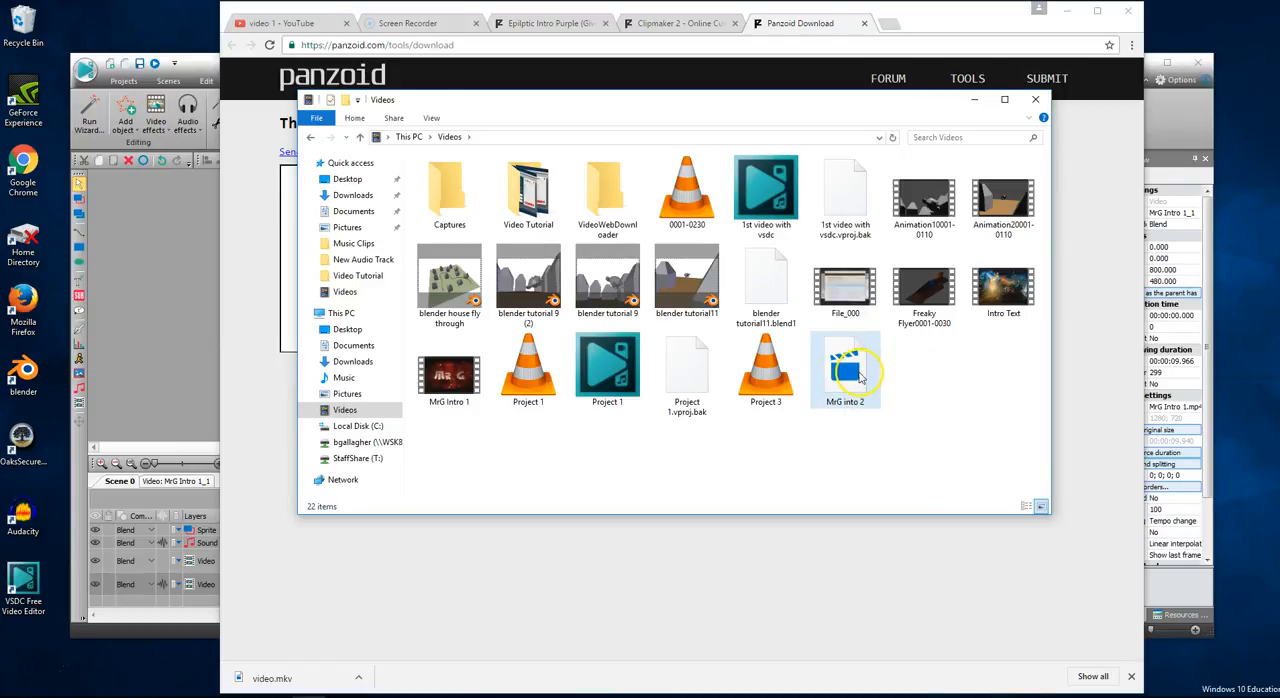
double_click(860, 375)
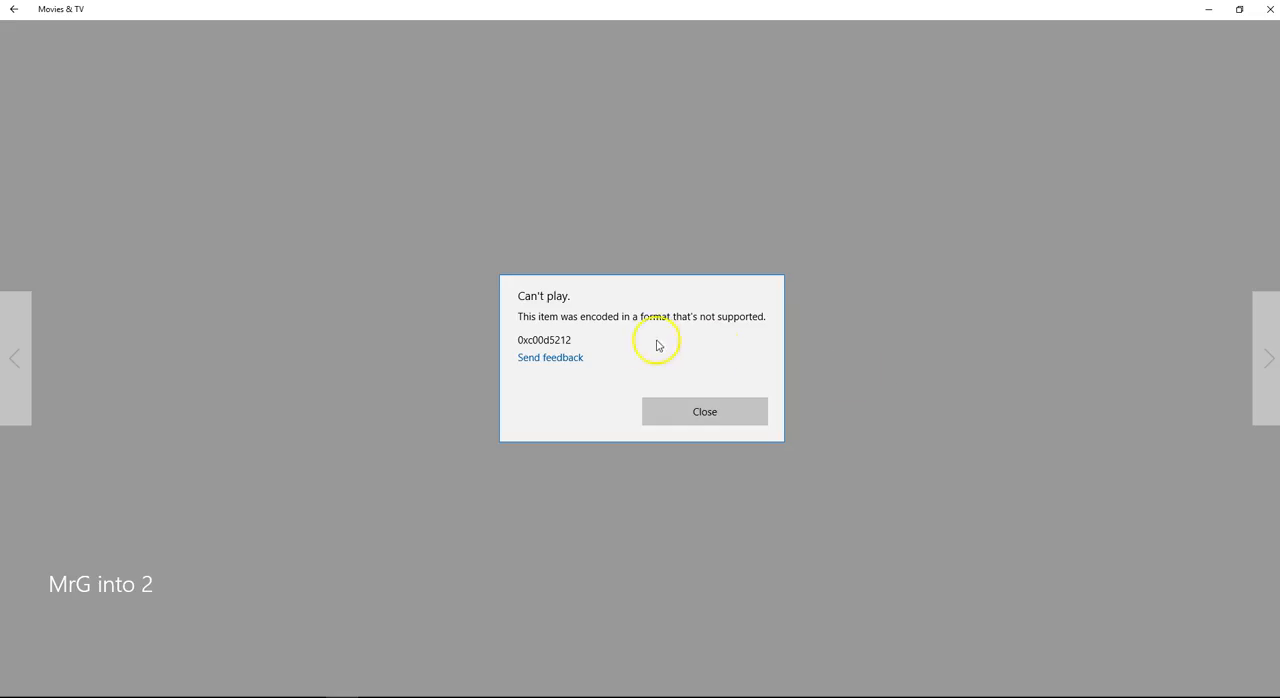
- Dismiss the failed playback, play "MrG into 2" in VLC media player instead, declining the VLC update, and close the player
click(710, 418)
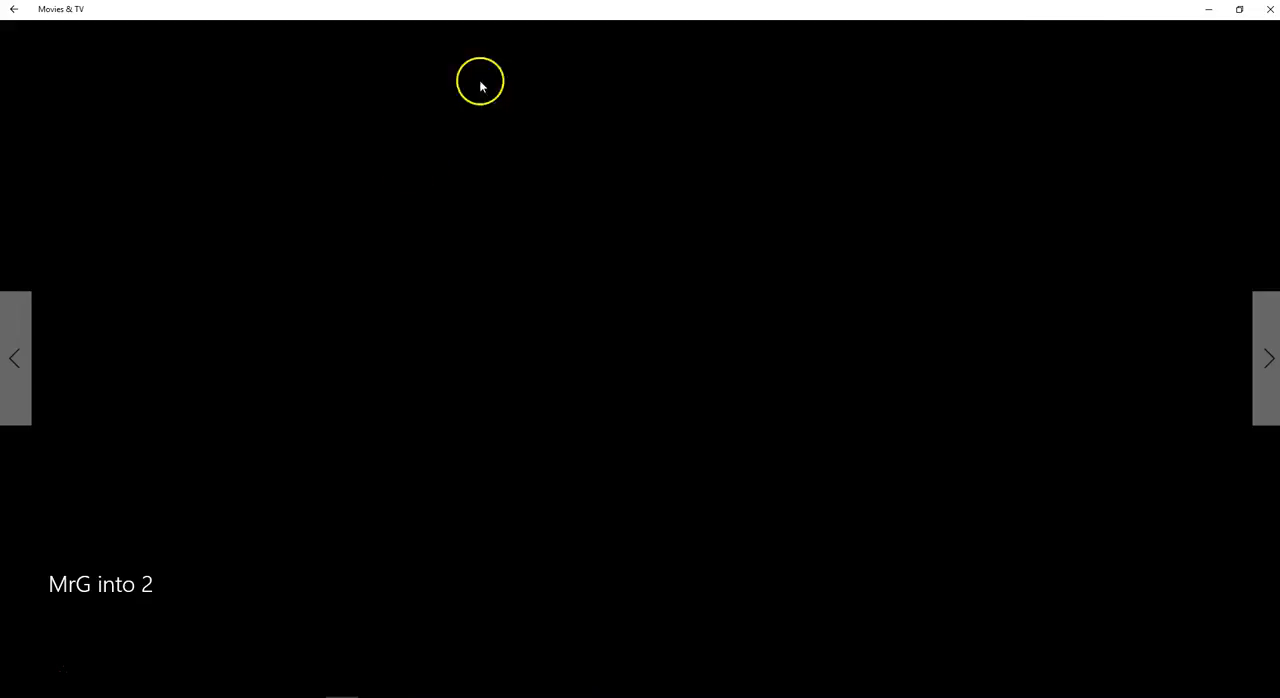
click(1268, 10)
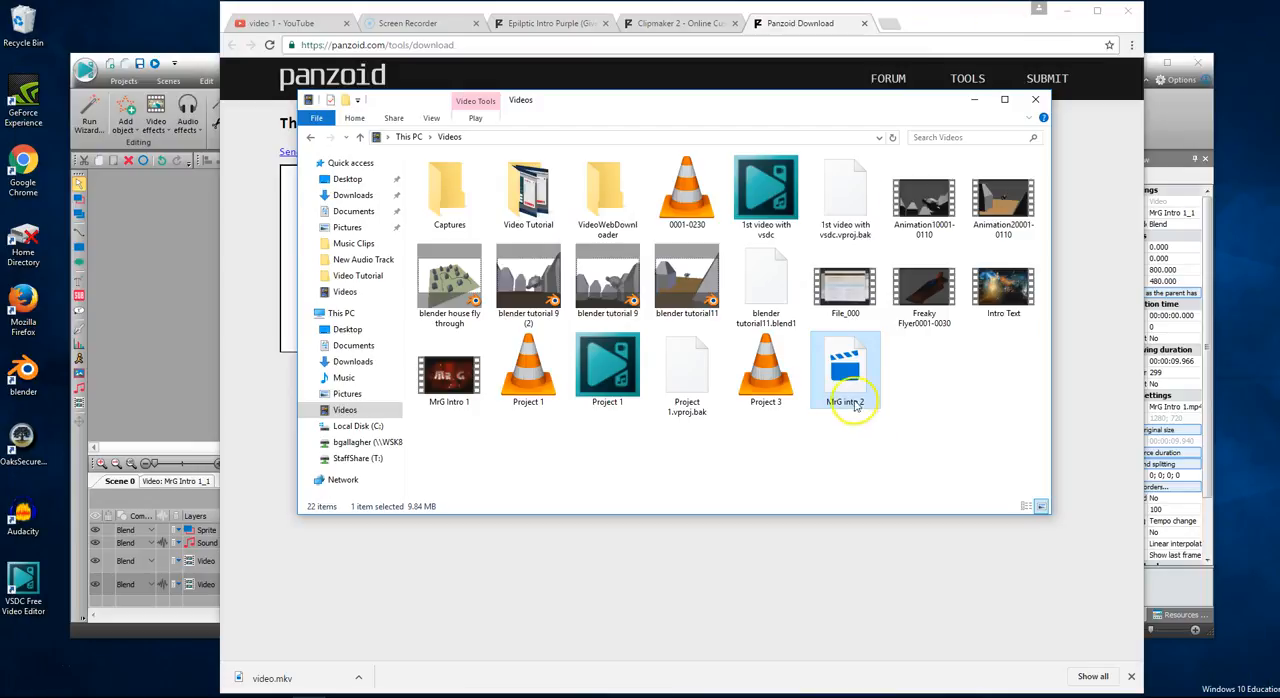
right_click(849, 386)
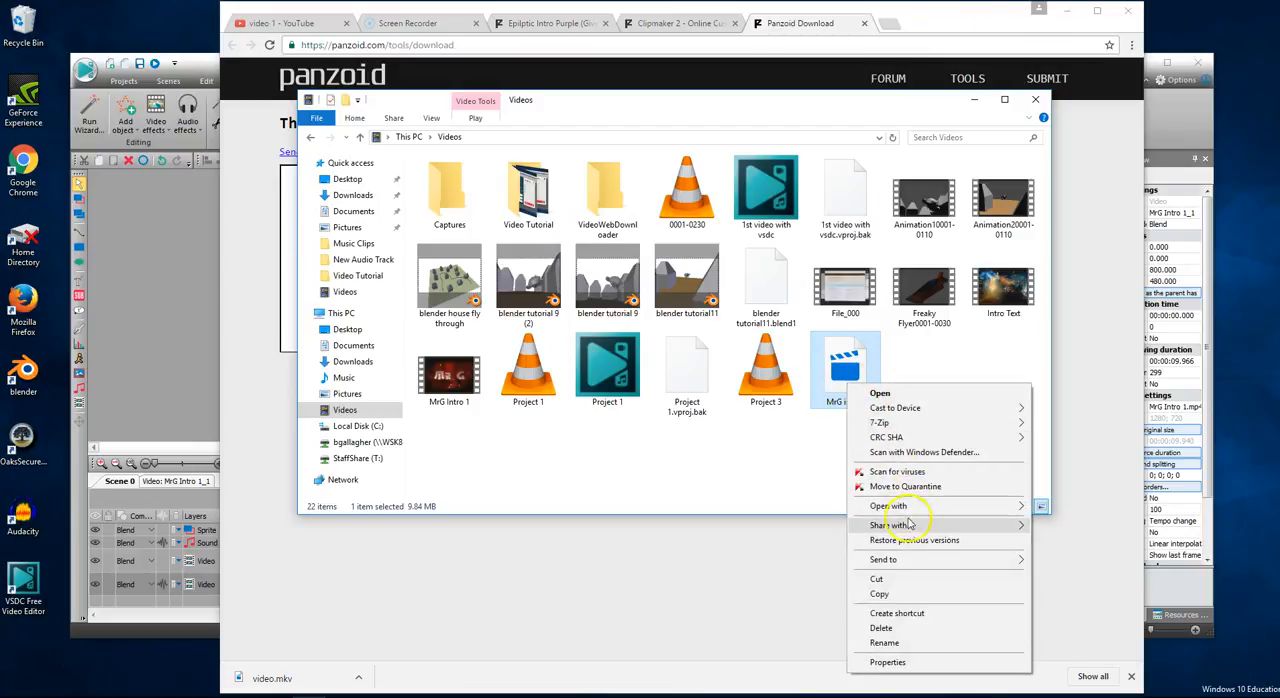
mouse_move(915, 515)
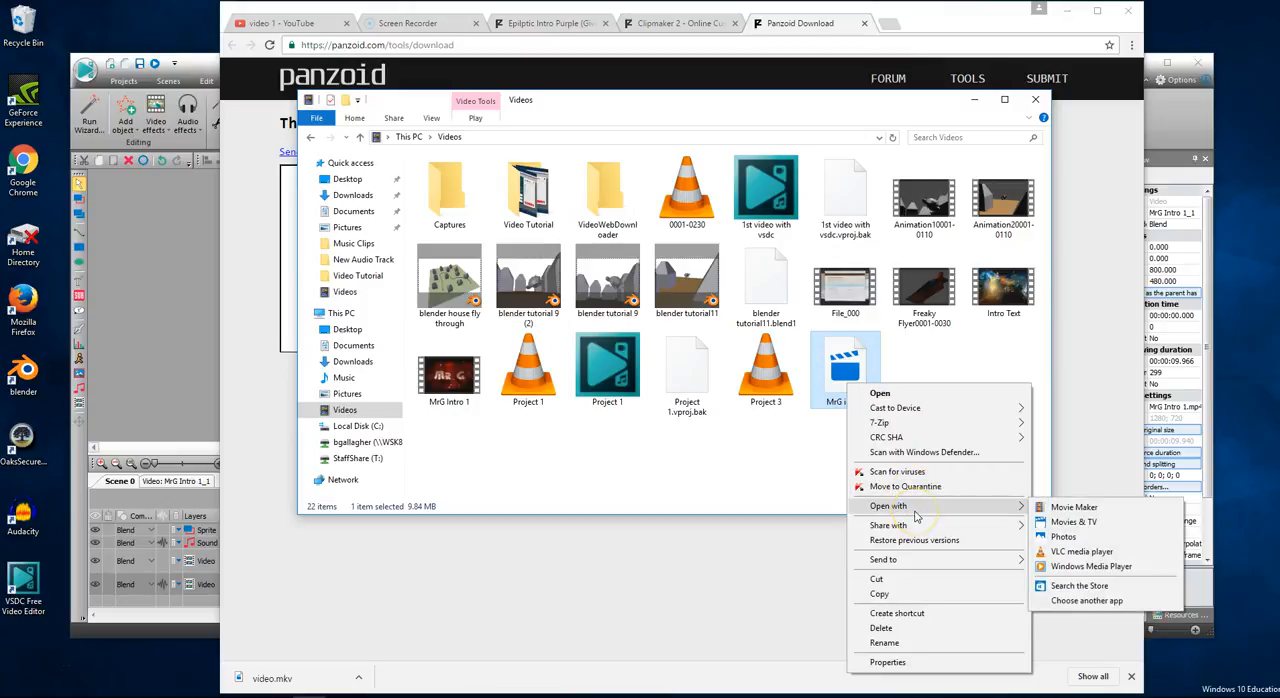
click(1085, 556)
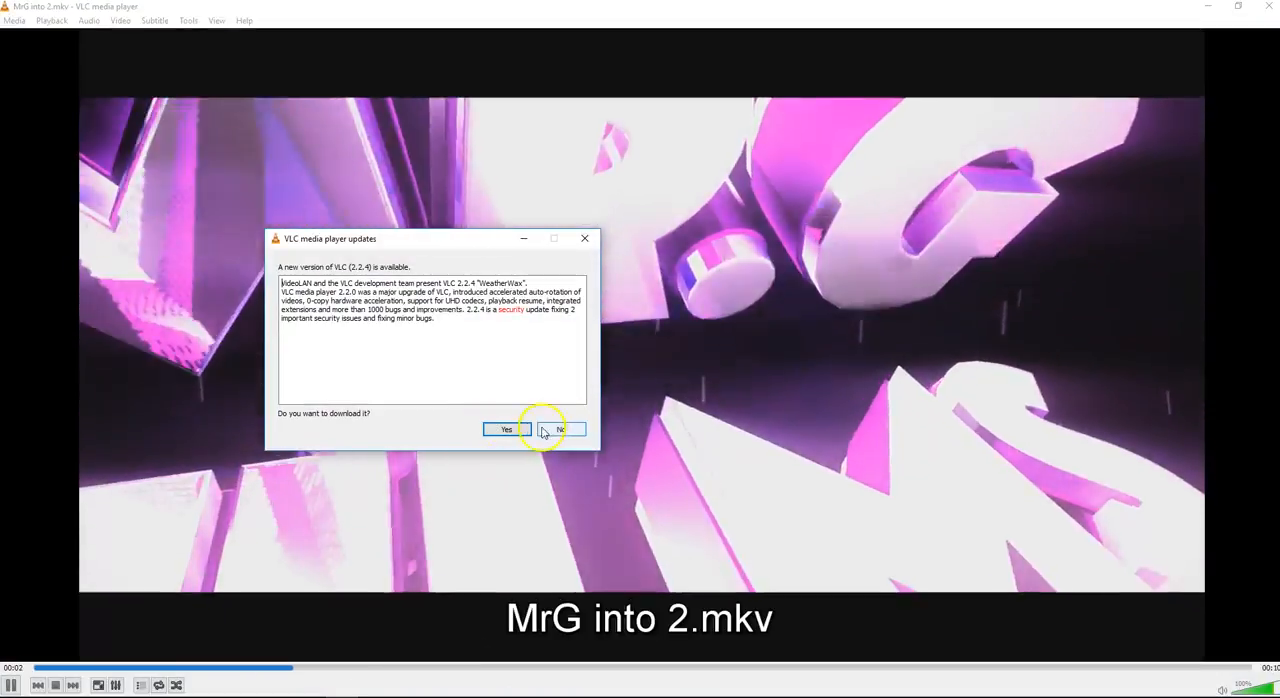
click(548, 428)
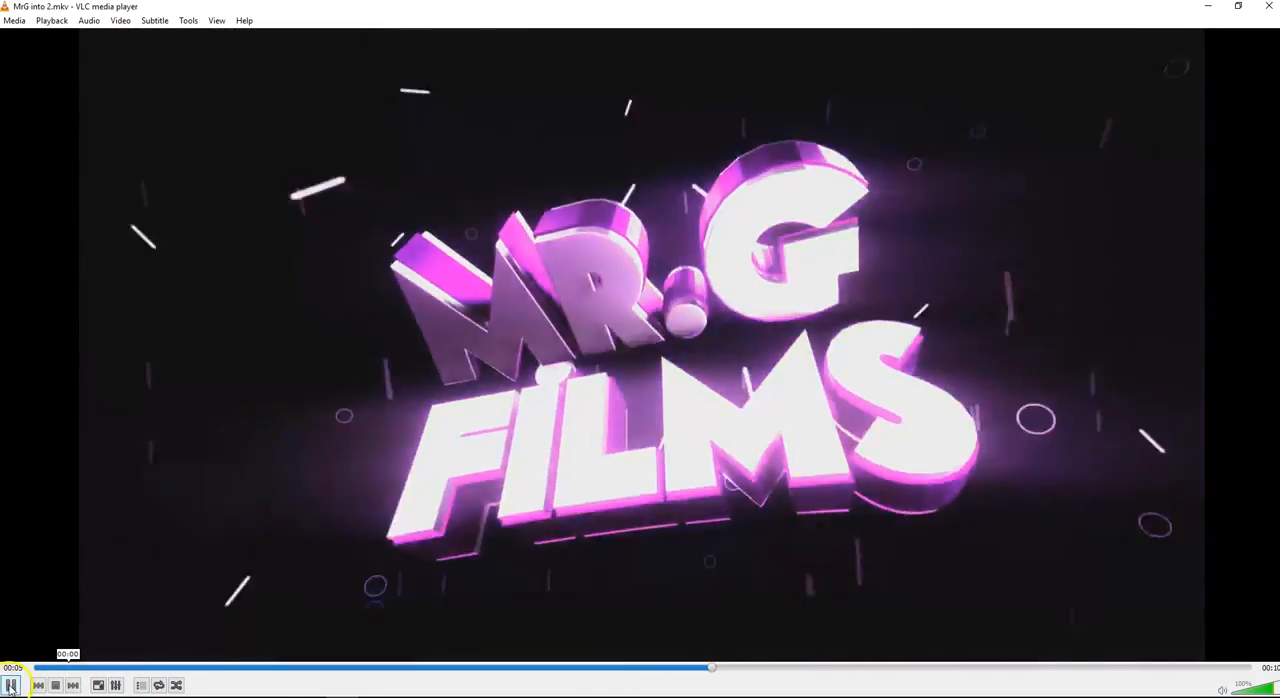
click(10, 685)
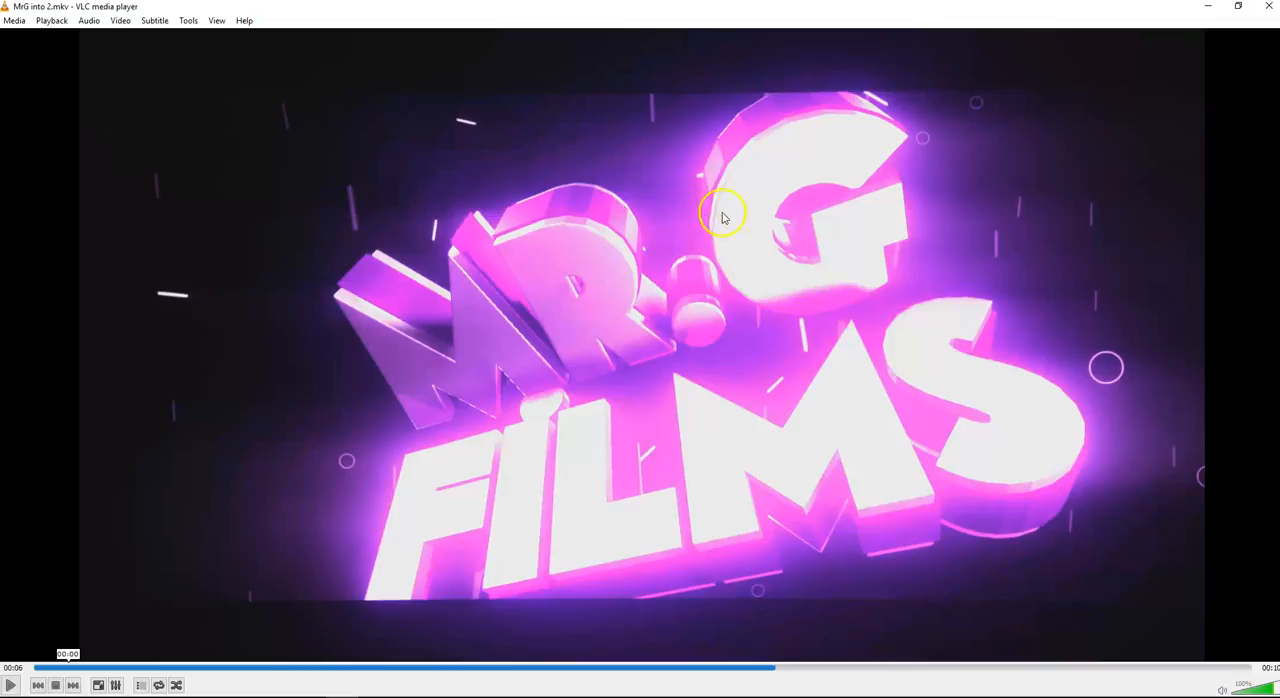
click(1270, 7)
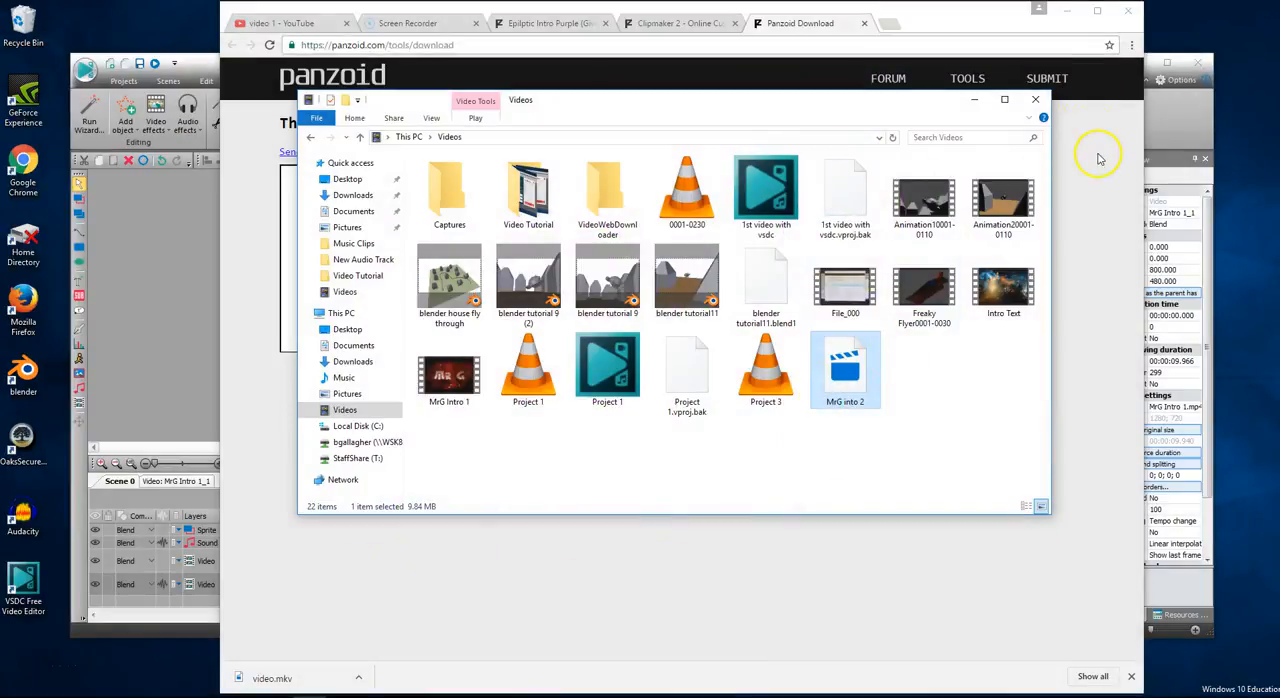
- Switch to the VSDC project and delete the old MrG Intro 1_1 clip from the timeline
click(1163, 103)
click(955, 215)
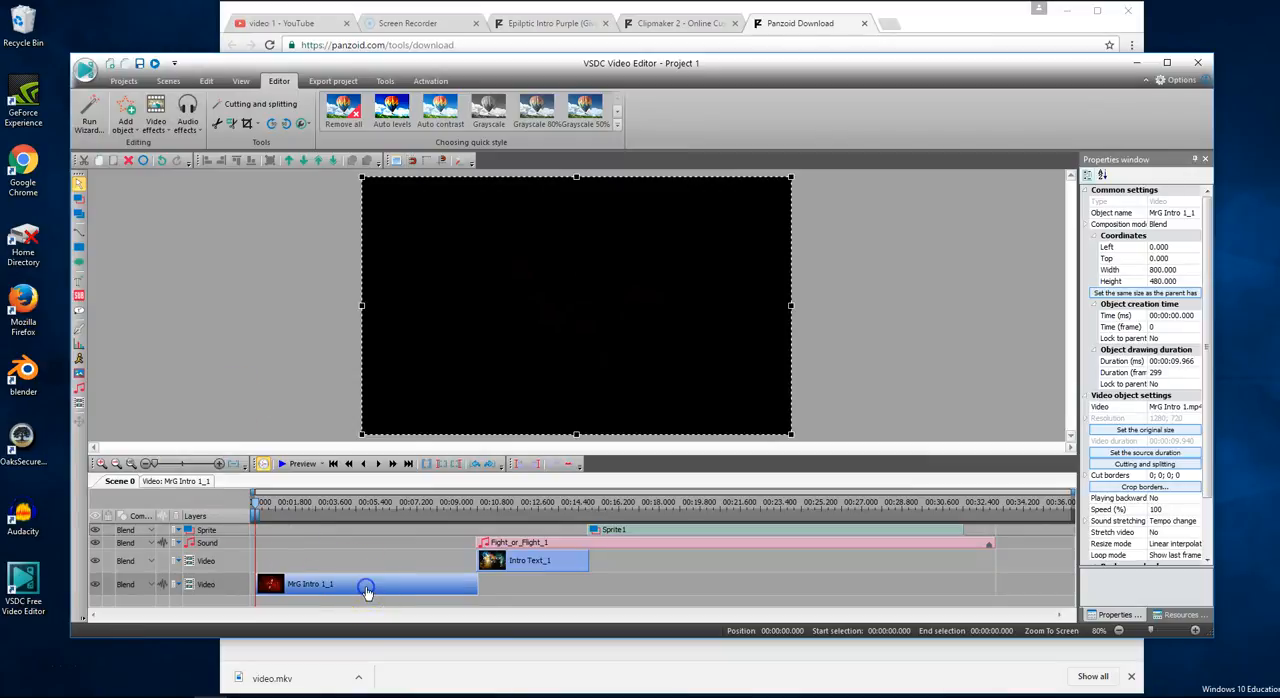
key(Delete)
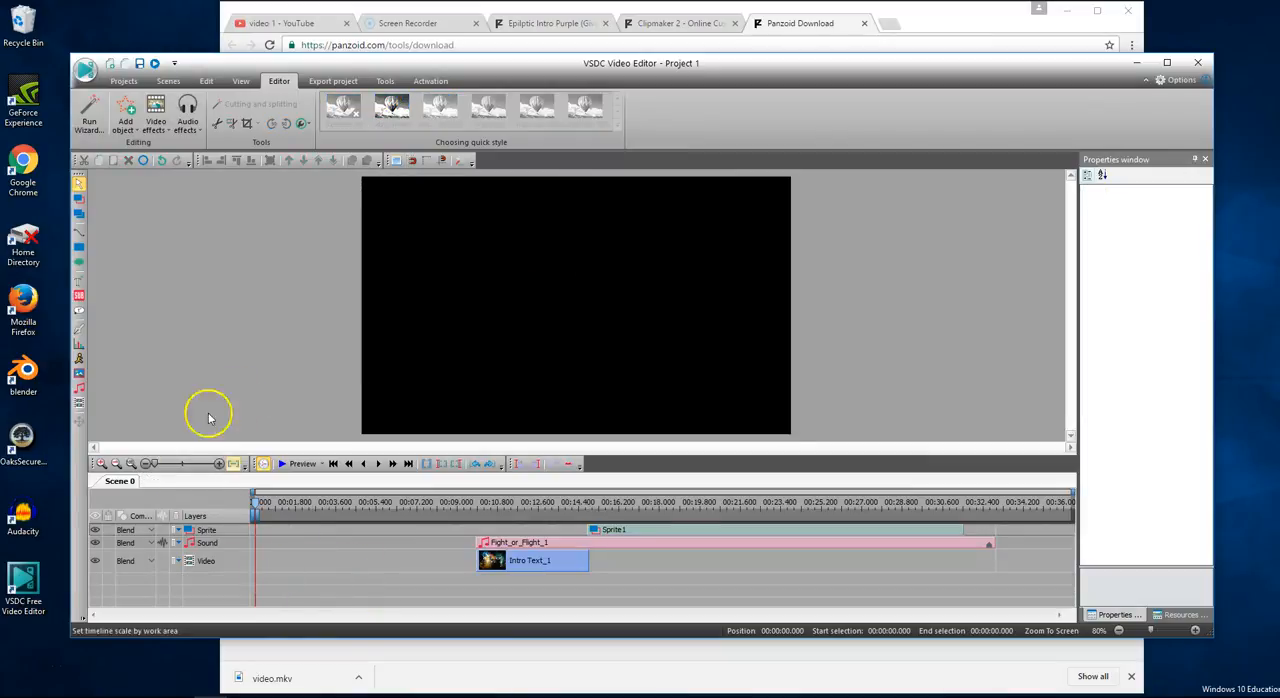
- Add the "MrG into 2" video from the Videos folder on a new layer at the start of the timeline
click(125, 116)
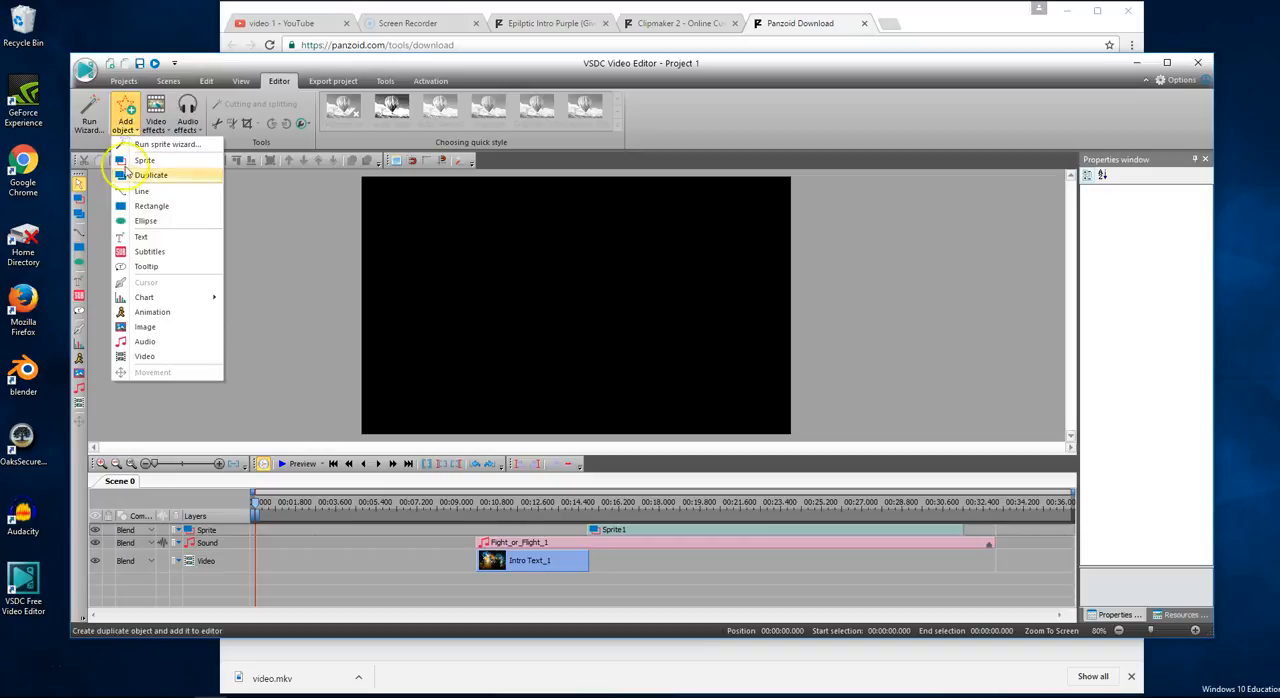
click(144, 327)
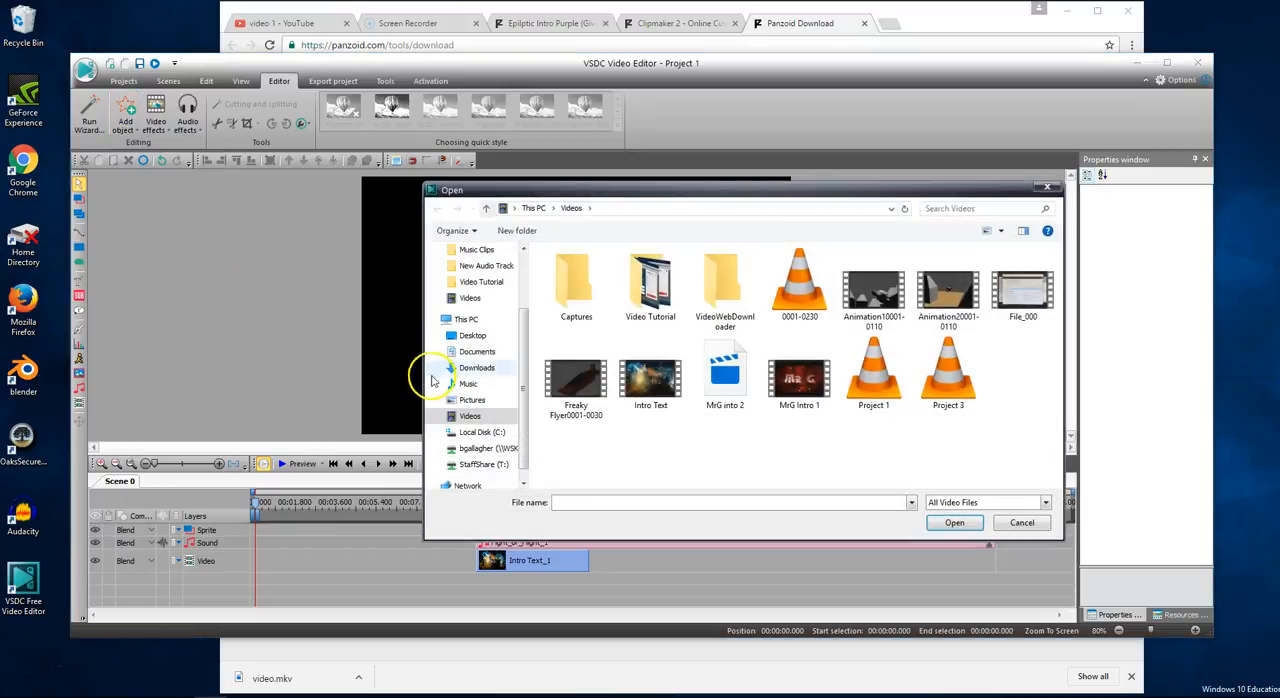
click(726, 374)
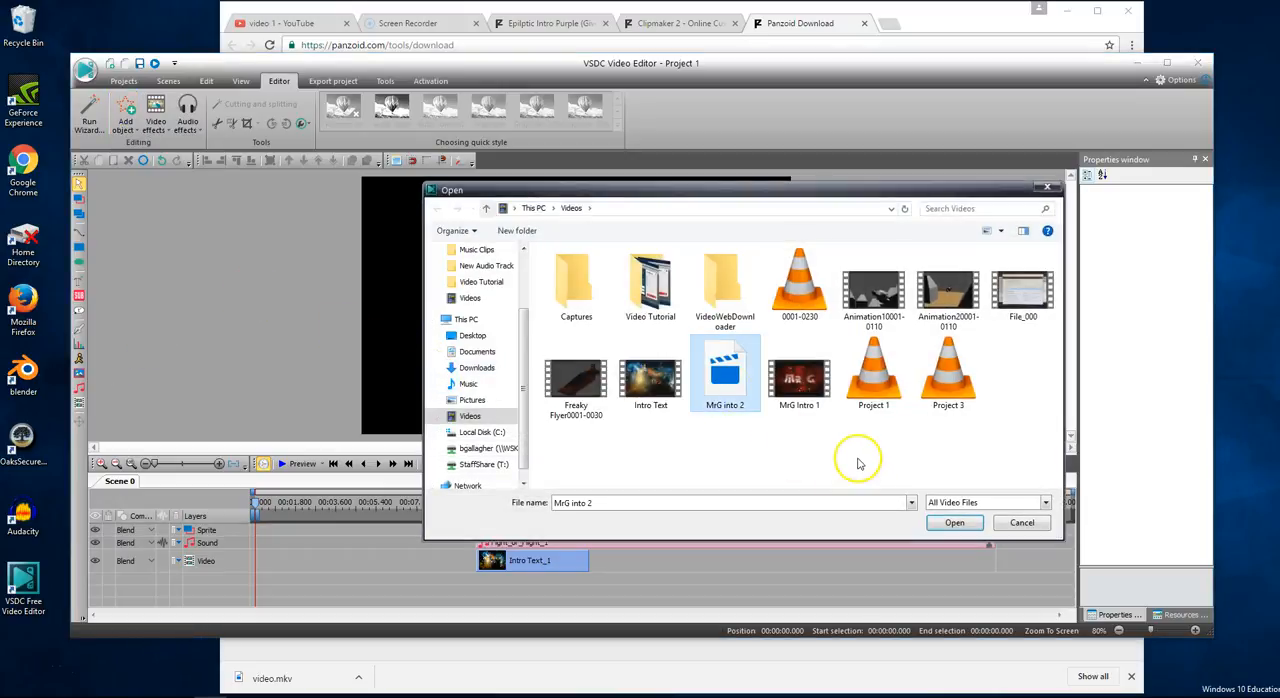
click(955, 522)
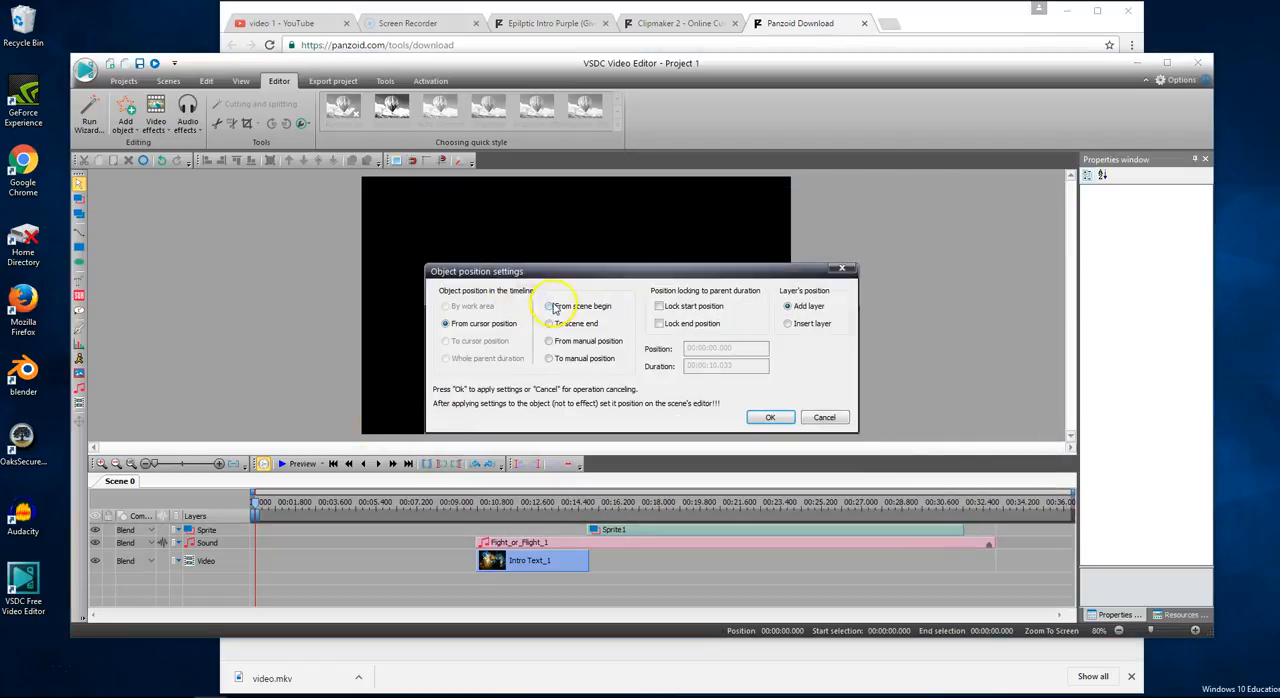
click(768, 419)
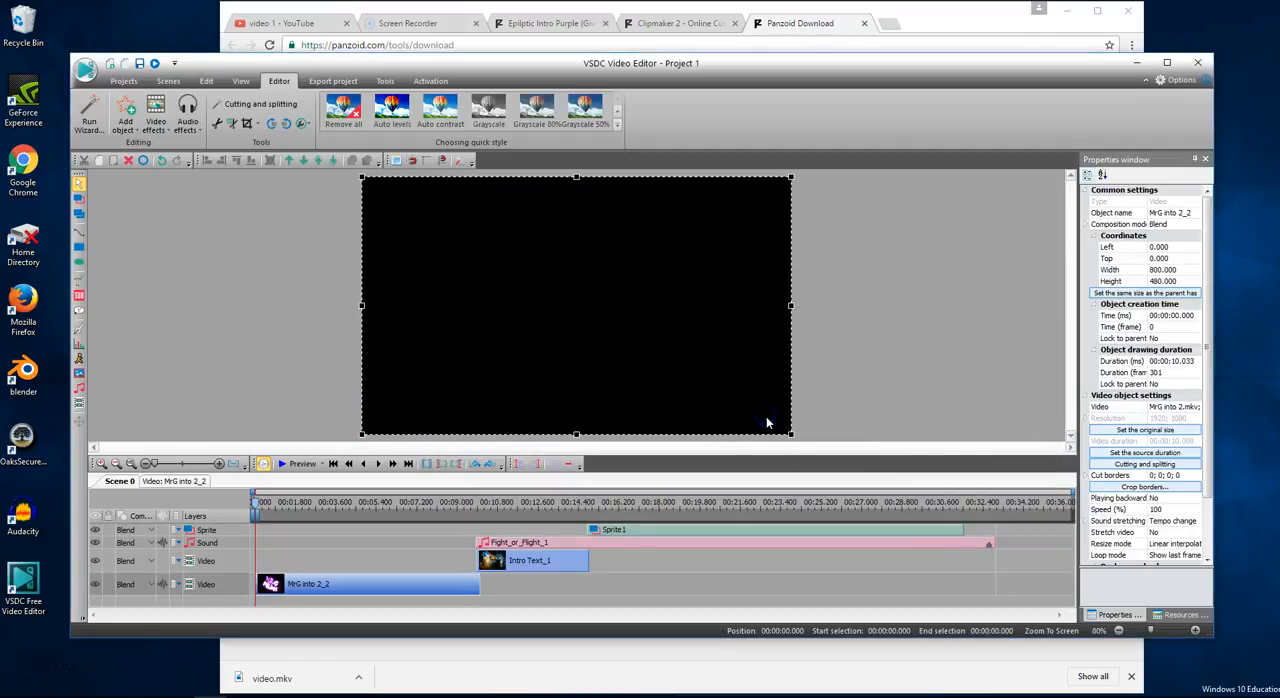
- Shift the Intro Text_1 clip, Fight_or_Flight_1 audio and Sprite1 slightly on the timeline to line up with the end of the new intro
click(488, 567)
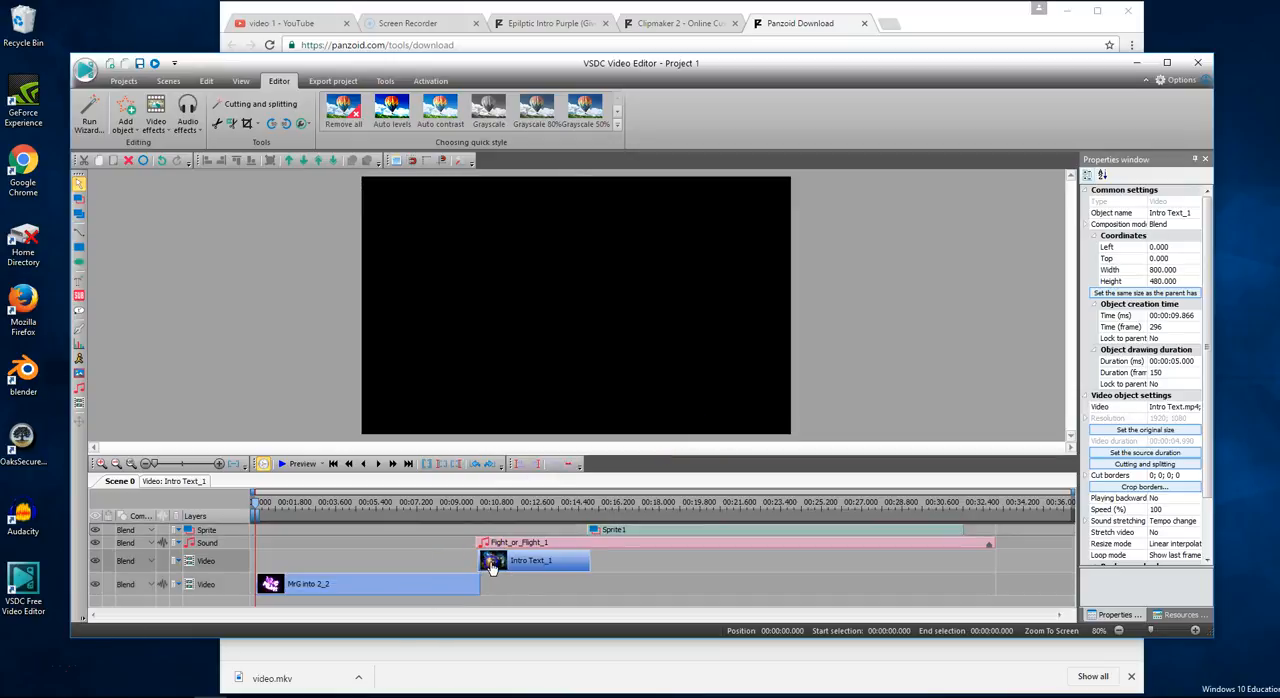
click(504, 541)
drag(509, 543, 506, 545)
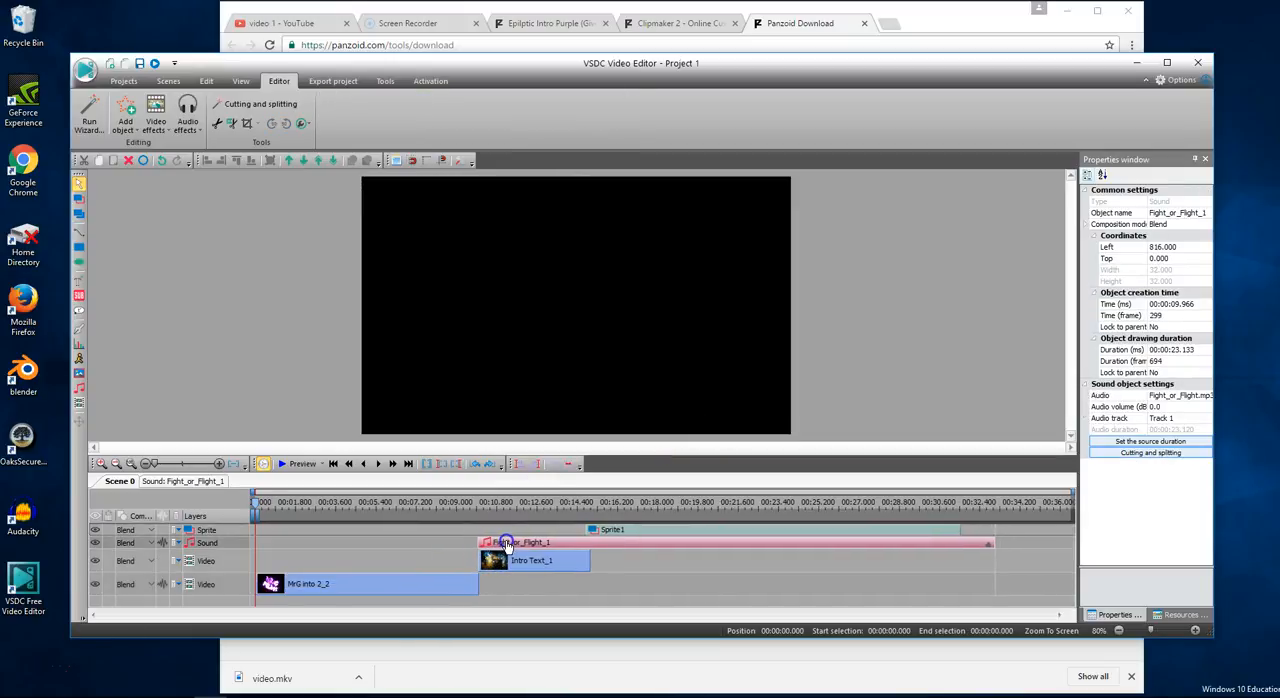
click(614, 532)
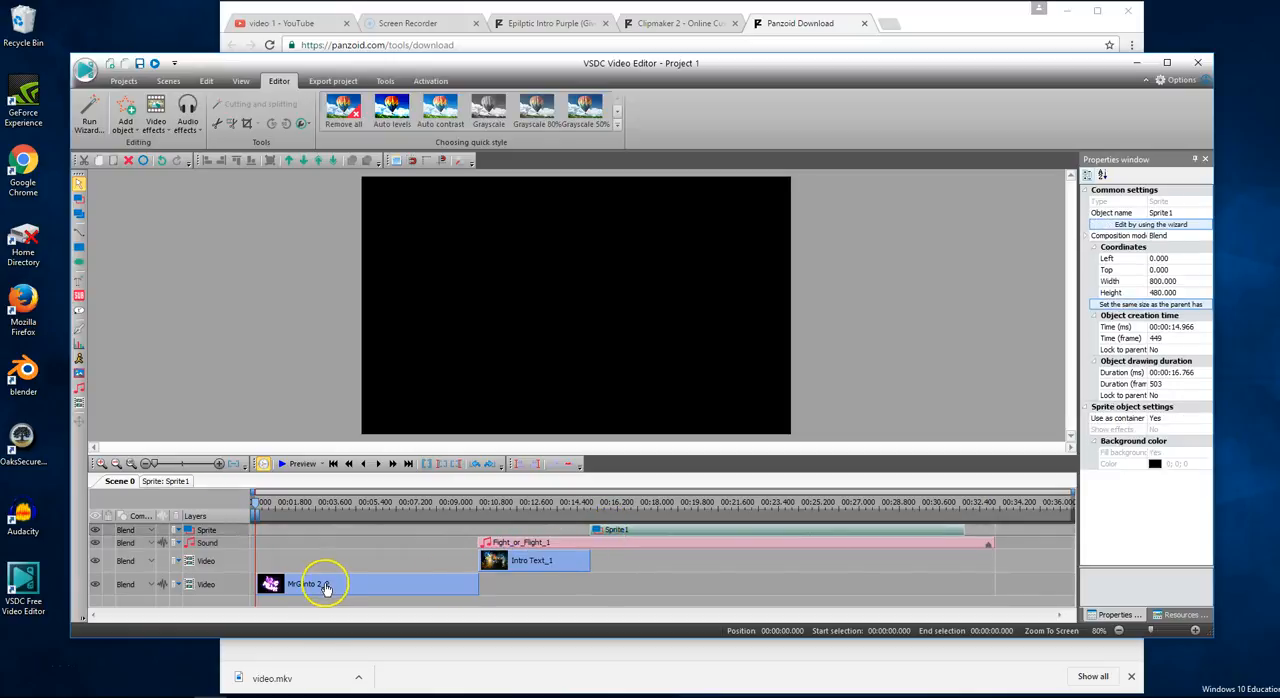
- Preview the project through the new intro into the title clip, pause playback and close the preview
click(298, 463)
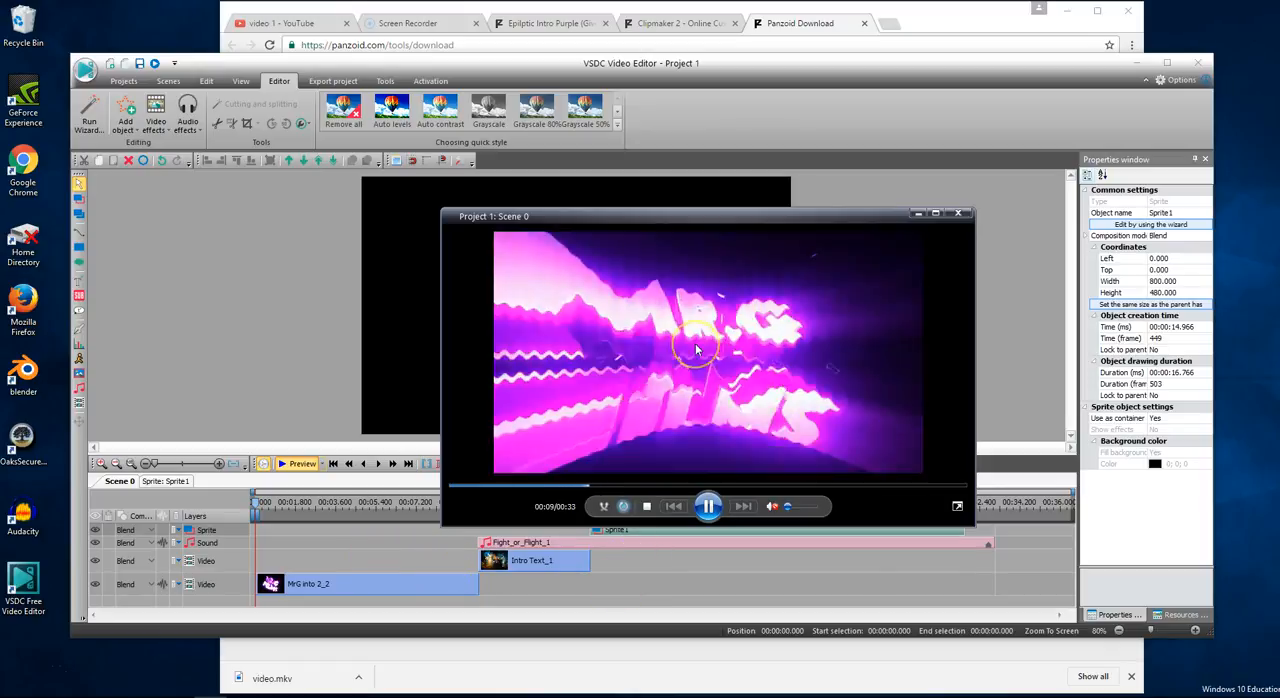
click(708, 506)
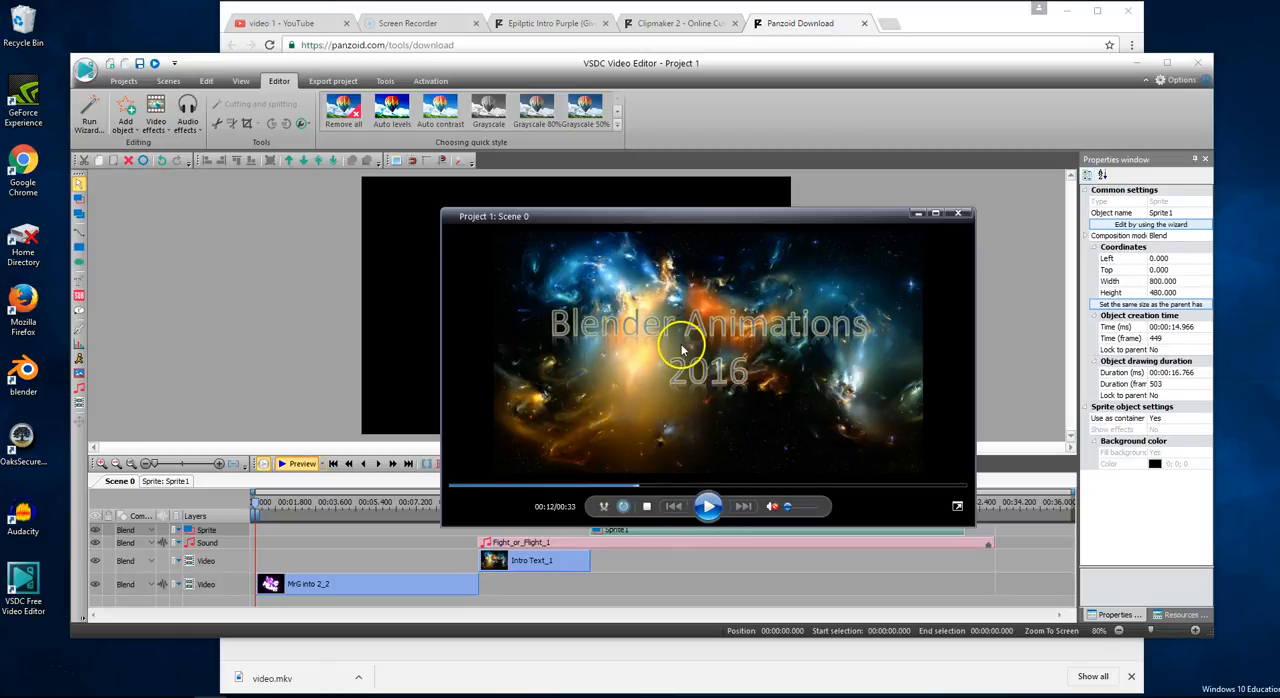
click(955, 216)
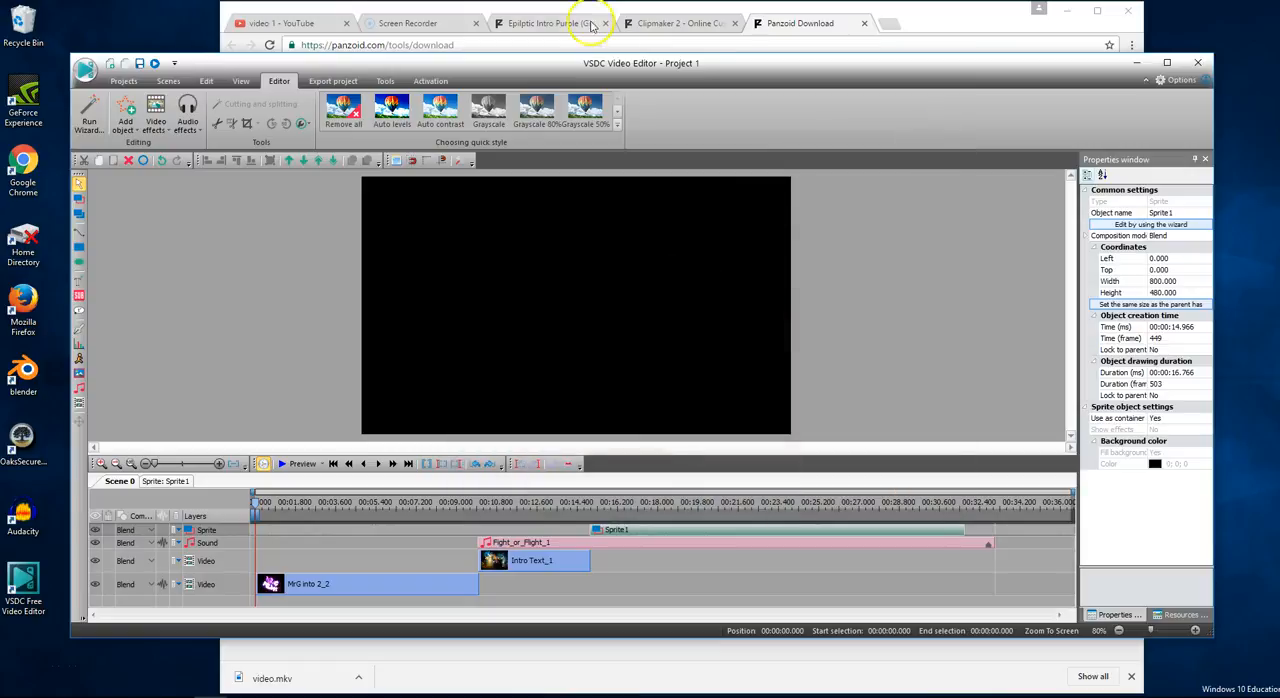
- Switch to Chrome to review the Panzoid template and Clipmaker 2 pages, and return to the VSDC project
click(547, 22)
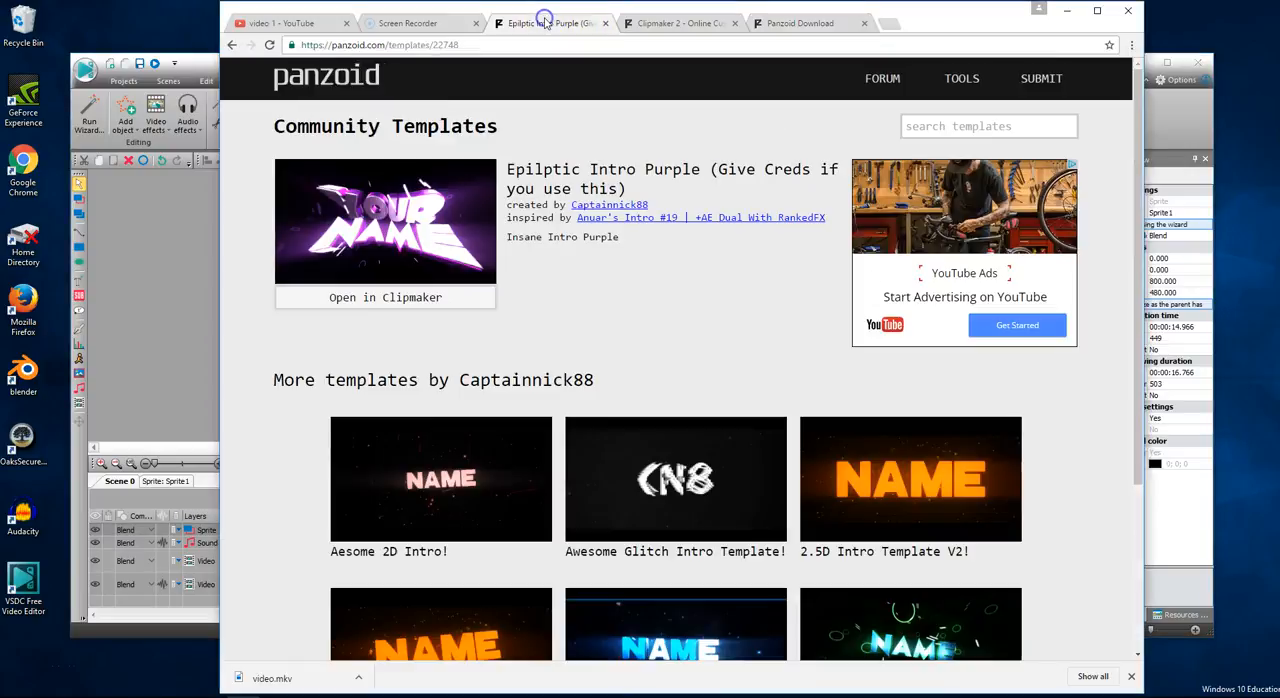
click(649, 22)
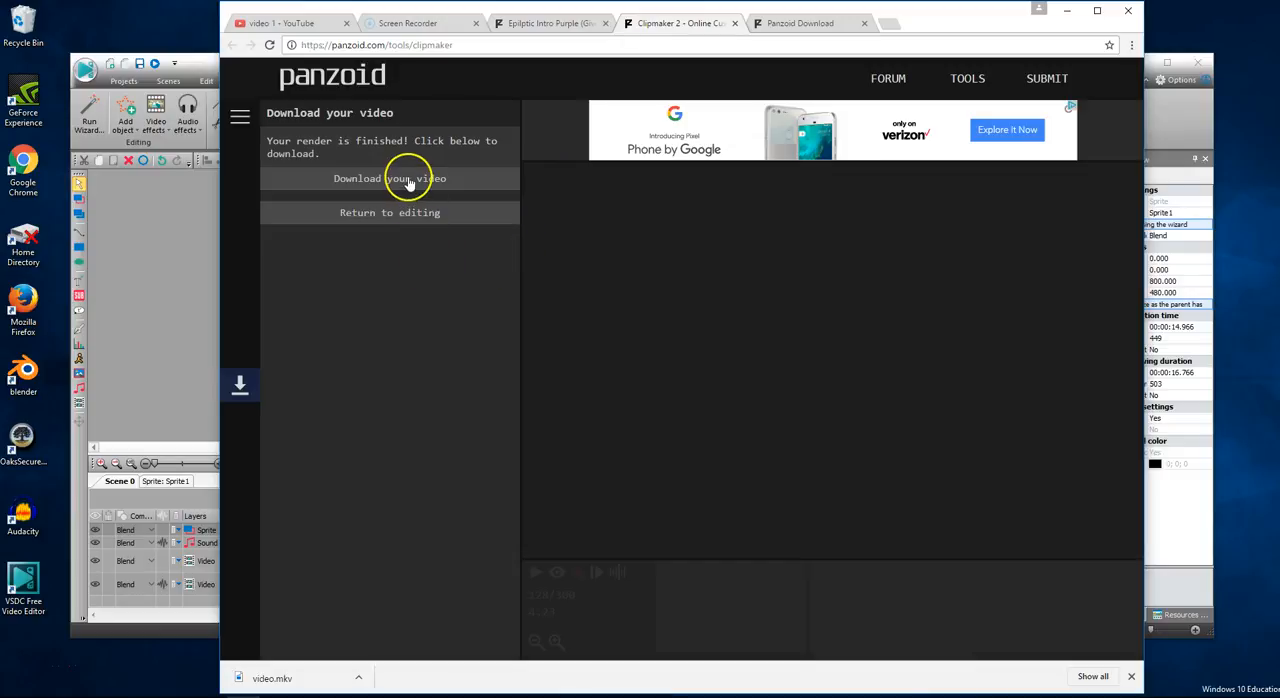
click(140, 330)
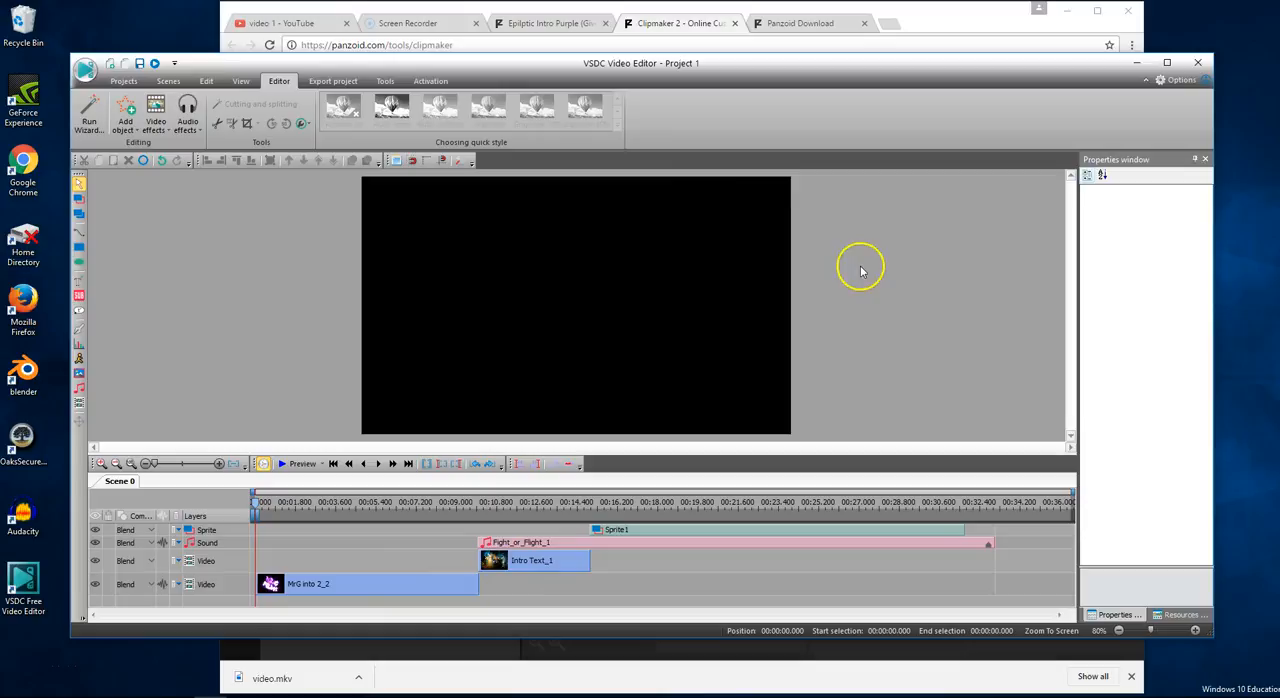
- Open the project's export settings for PC and choose MPG as the output video format
click(322, 82)
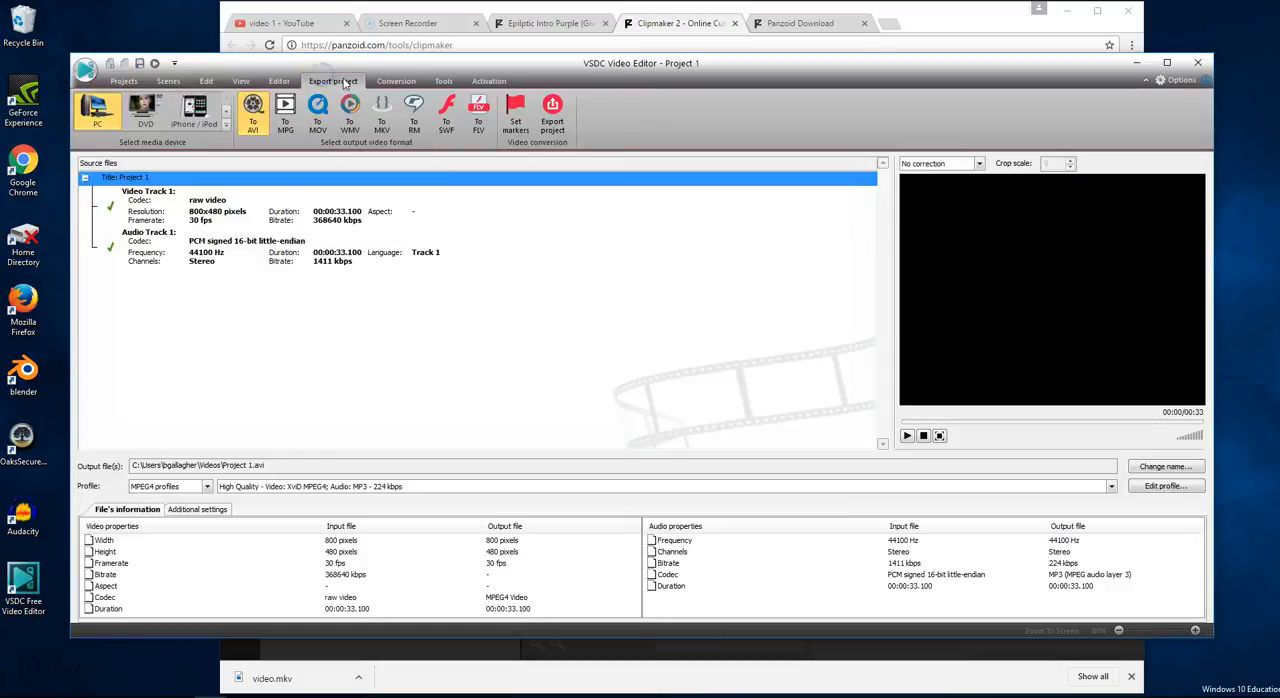
click(285, 115)
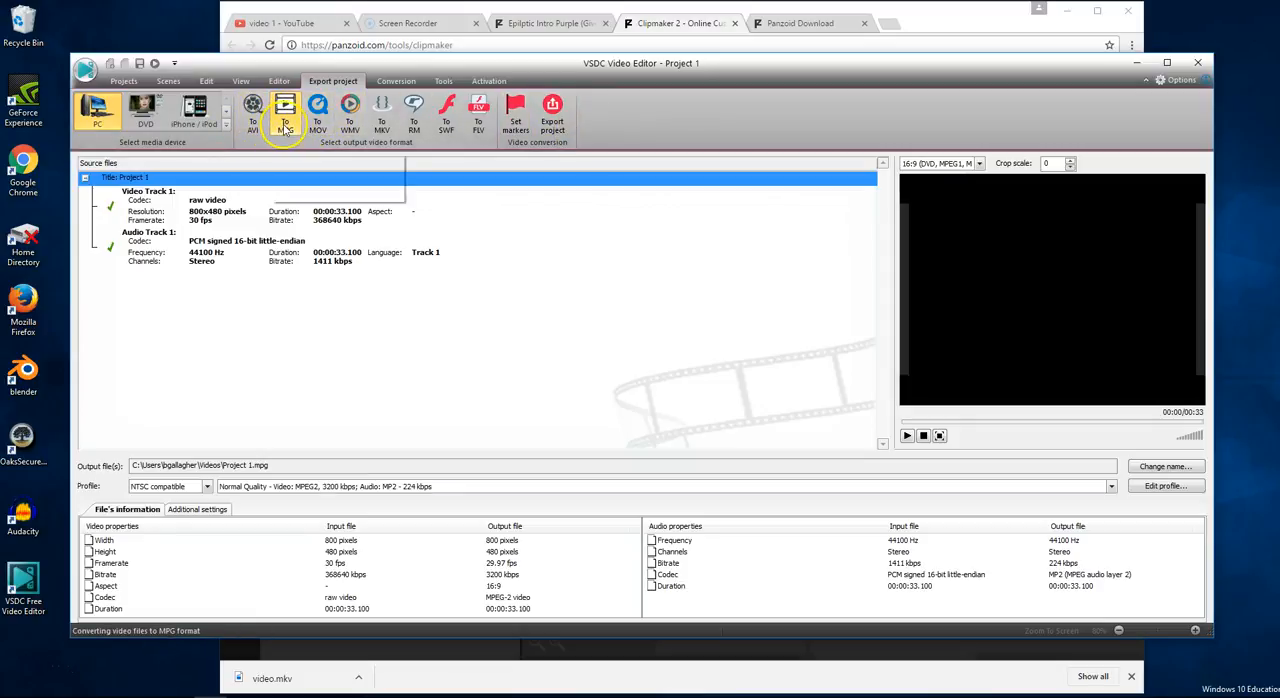
click(554, 115)
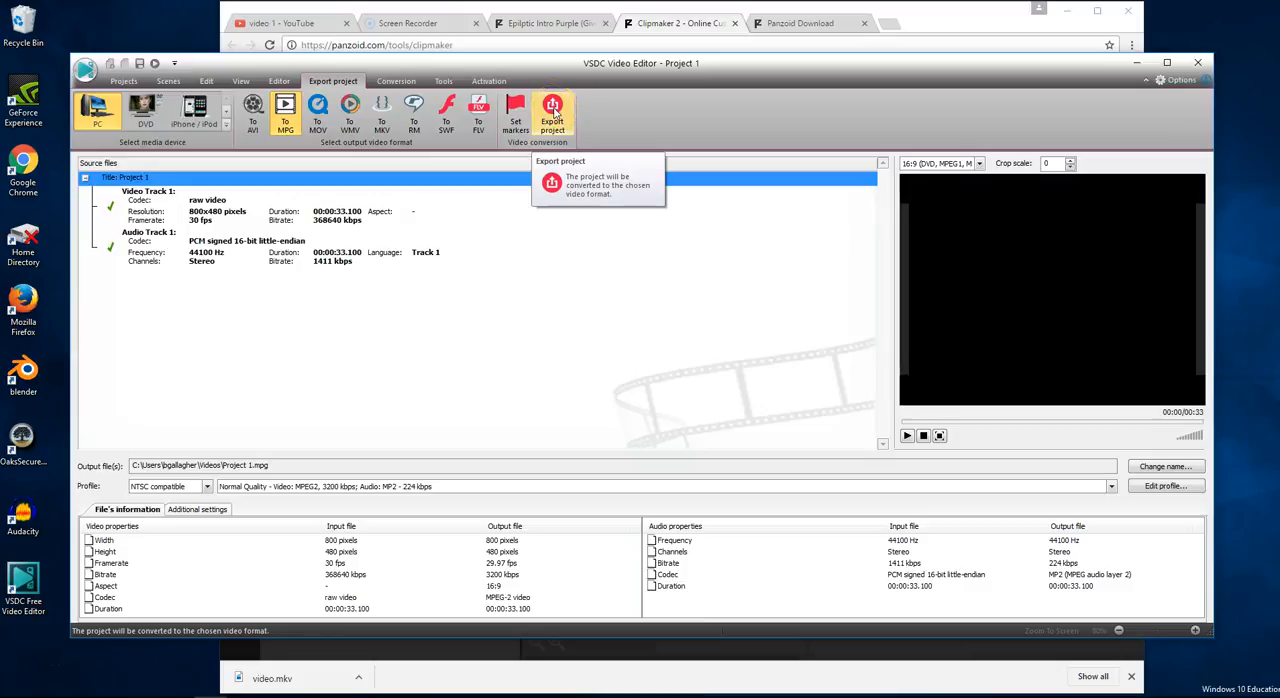
click(118, 81)
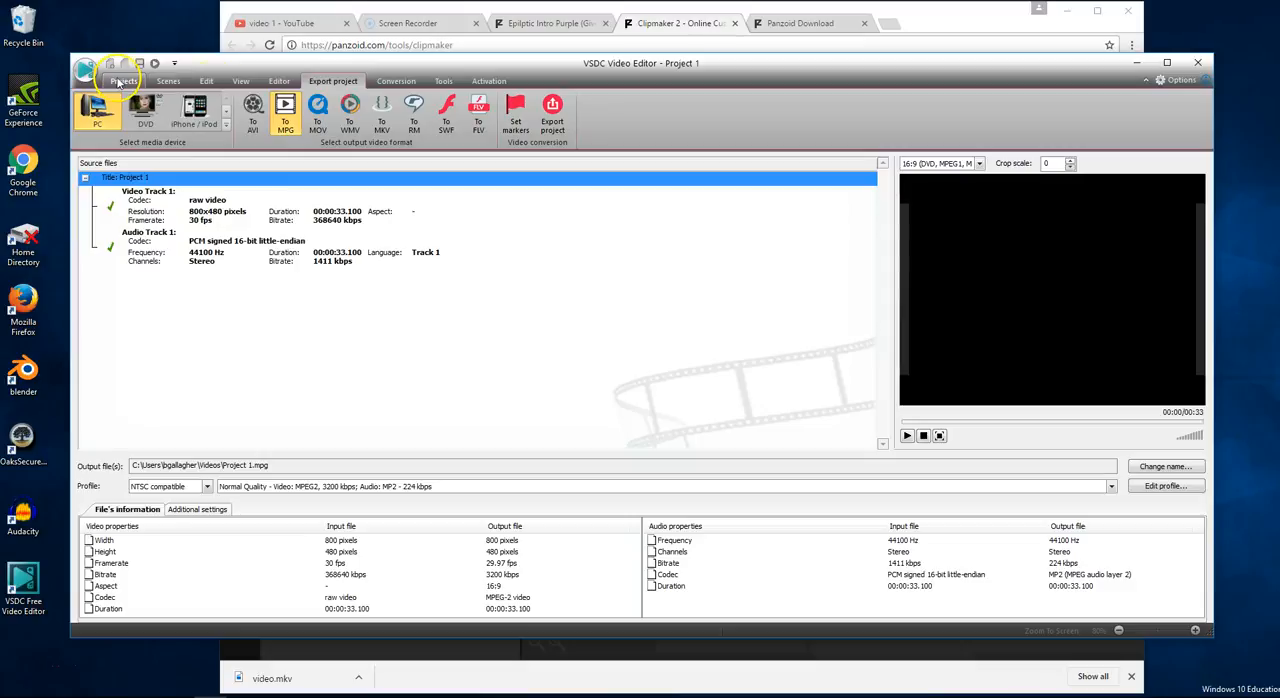